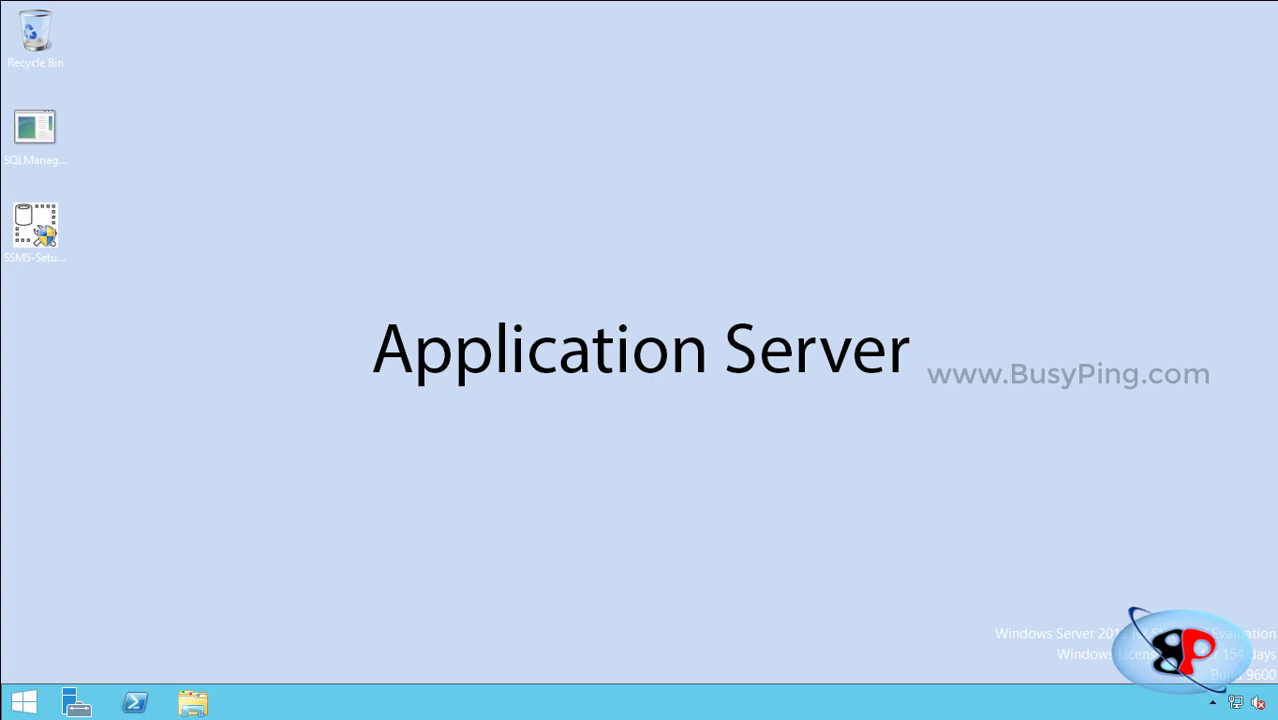
Launch the Registry Editor and browse HKLM\SOFTWARE\Microsoft\NET Framework Setup\NDP.
key("super")
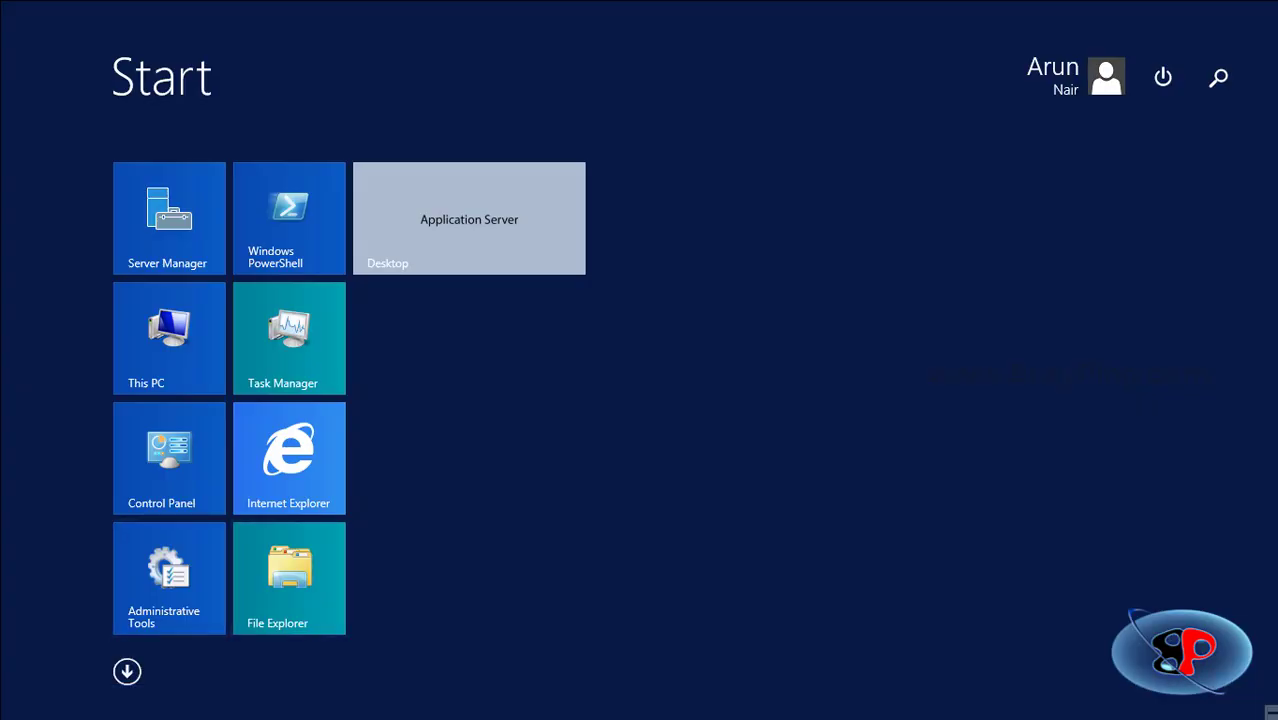
type("regedit")
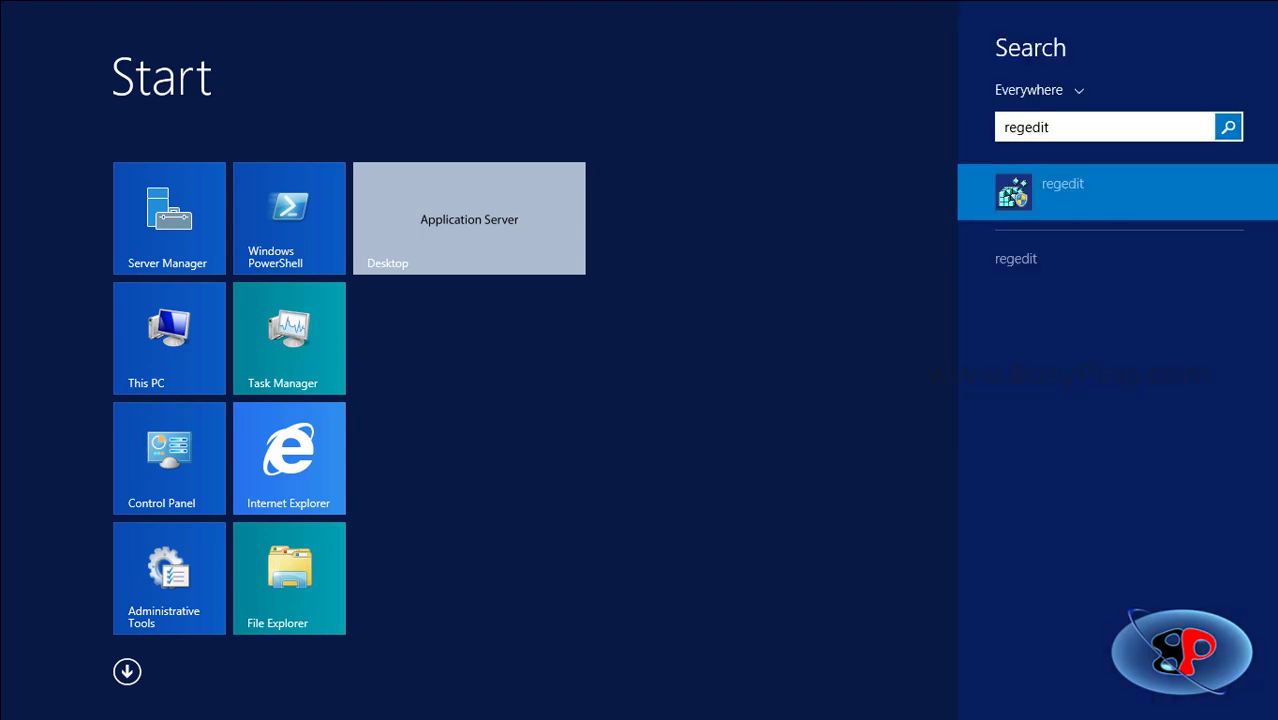
key("Return")
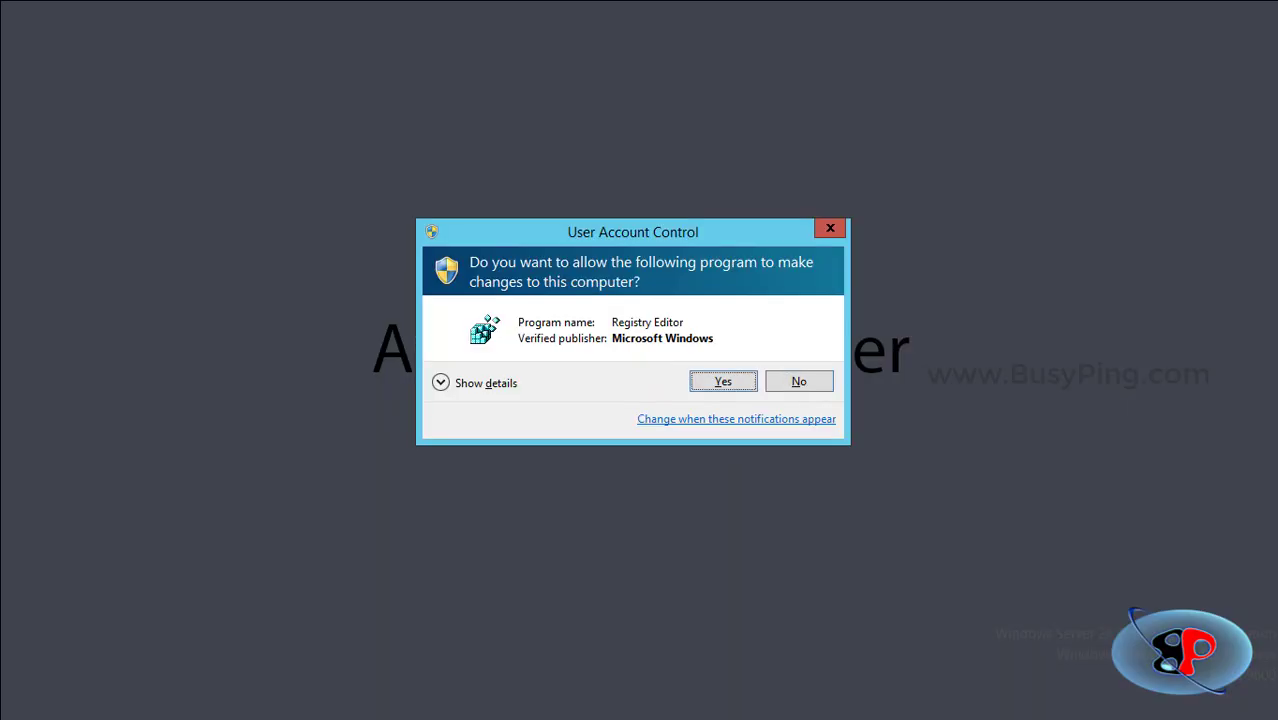
key("Return")
key("Down")
key("Down")
key("Down")
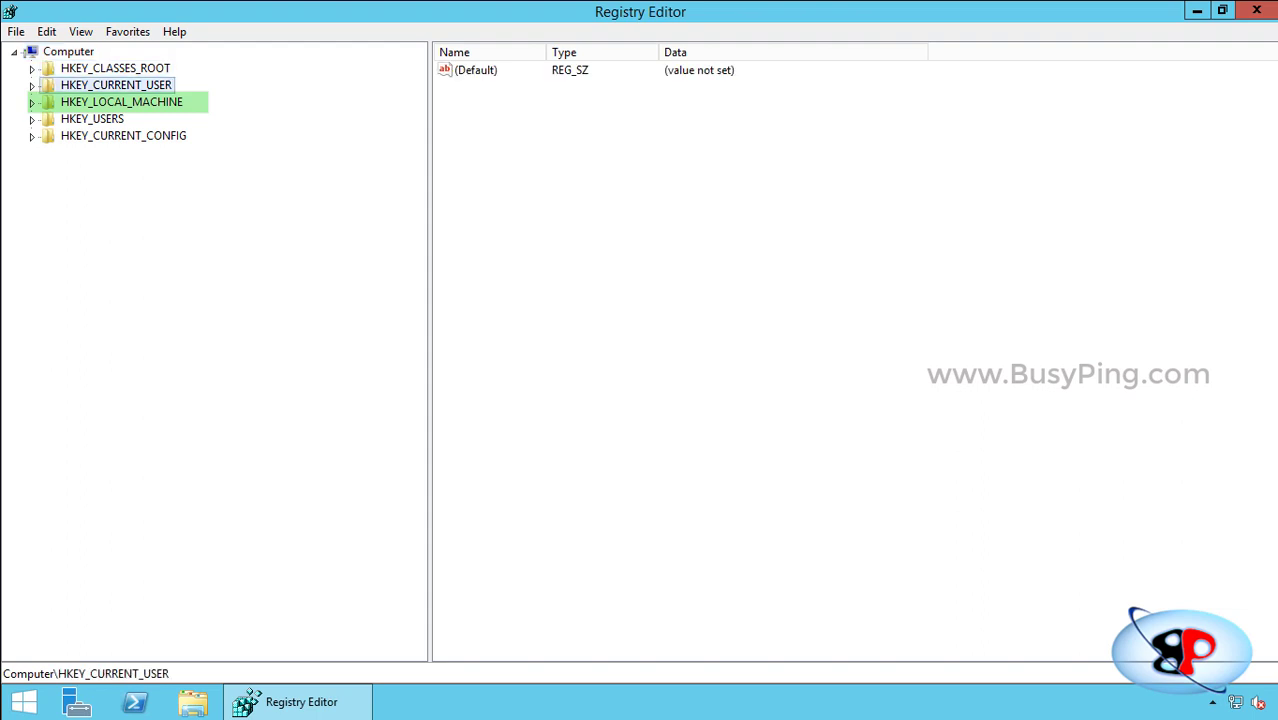
key("Right")
key("Down")
key("Down")
key("Down")
key("Down")
key("Down")
key("Down")
key("Down")
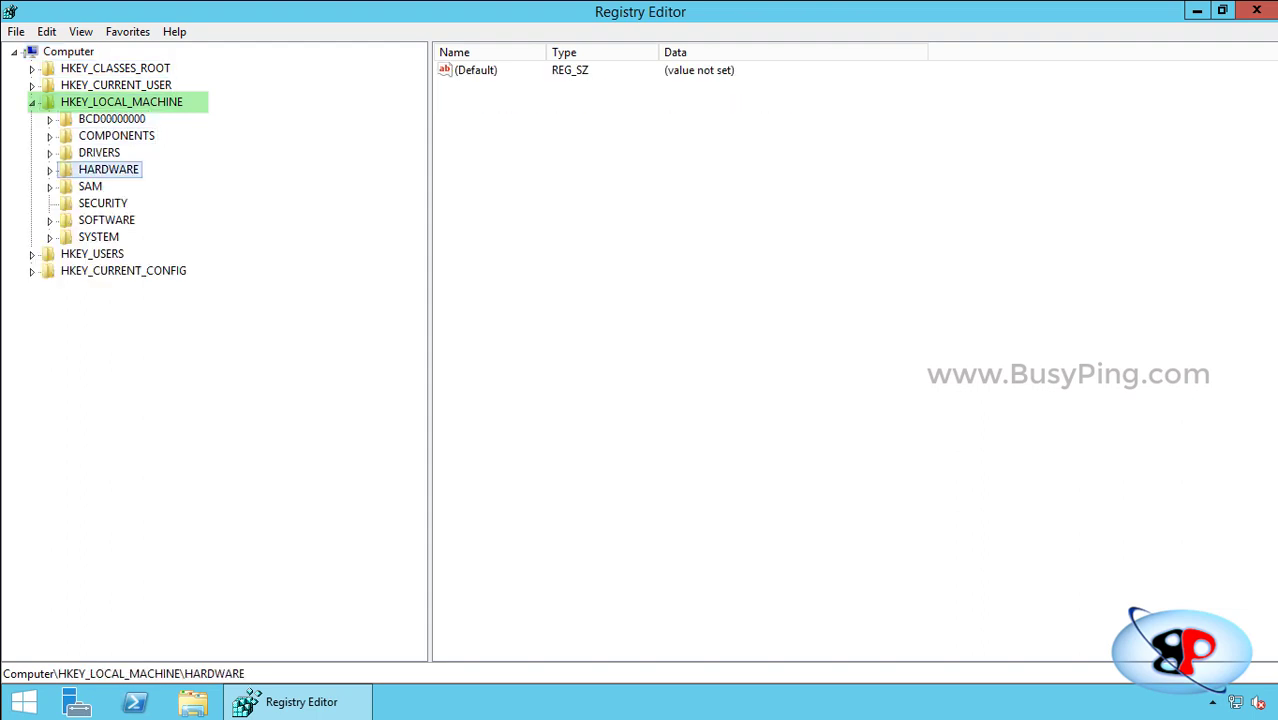
key("Right")
key("Down")
key("Down")
key("Down")
key("Right")
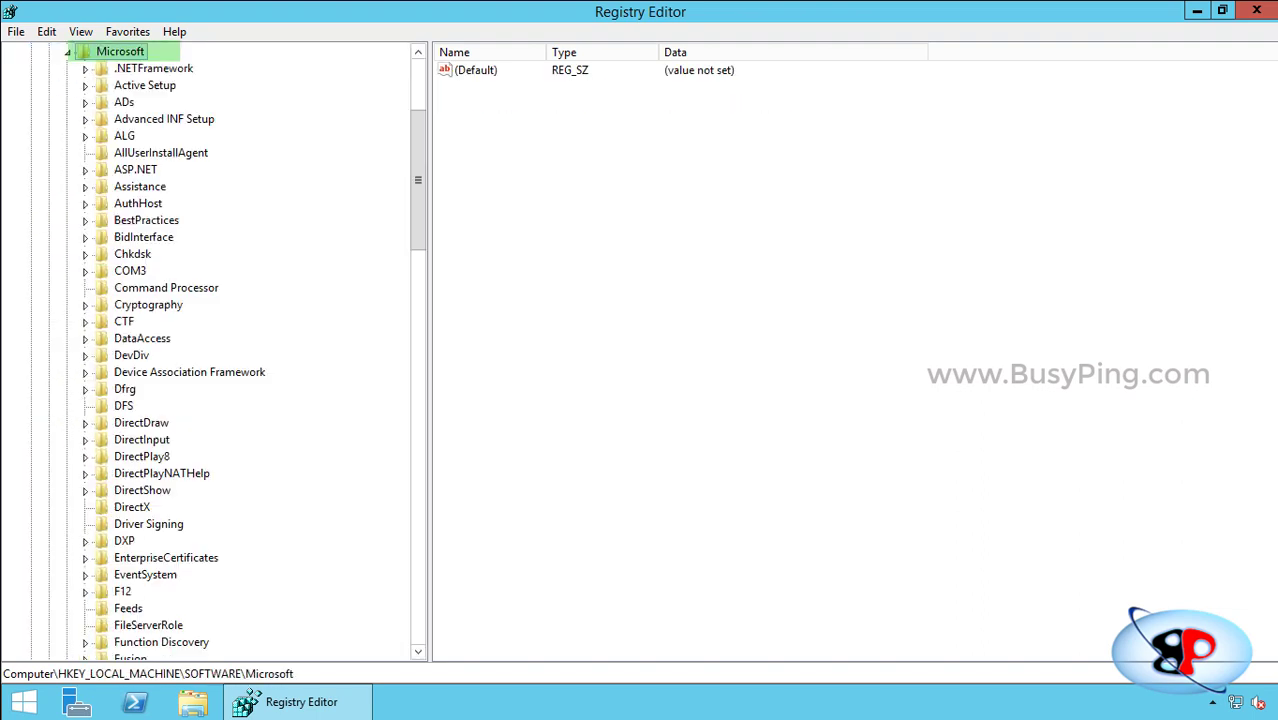
key("Down")
key("Down")
key("Down")
key("Down")
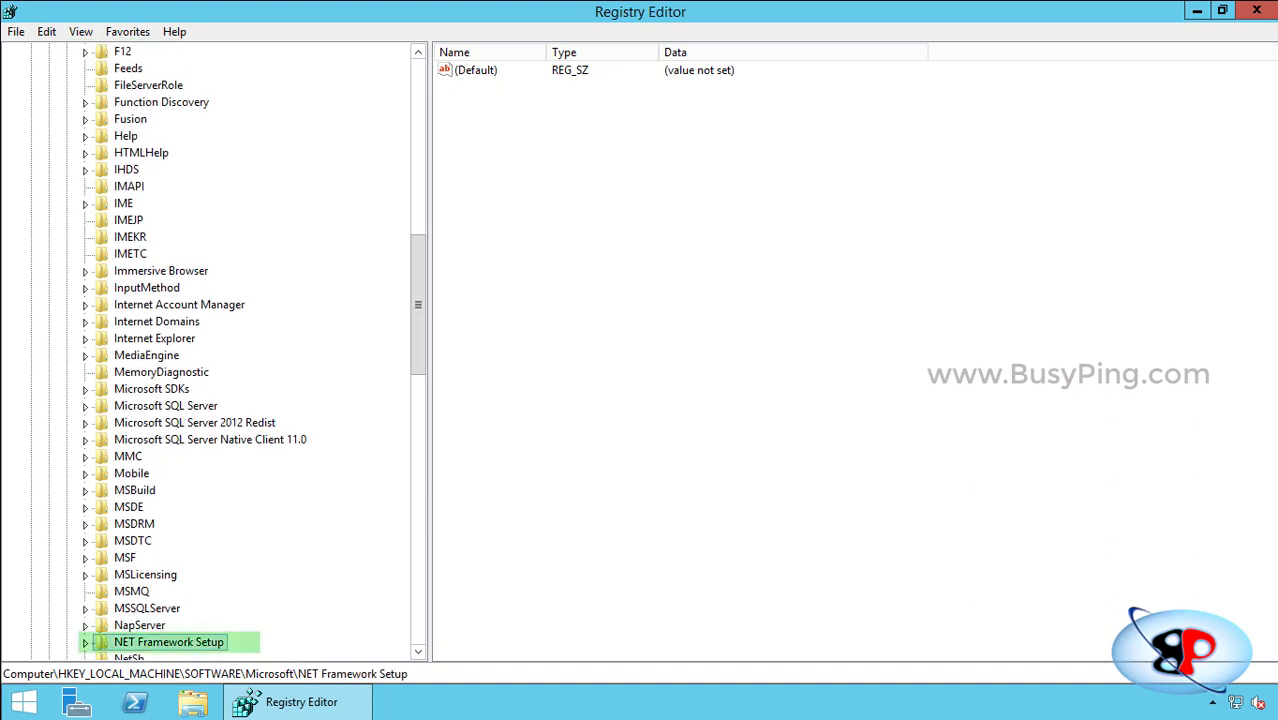
key("Right")
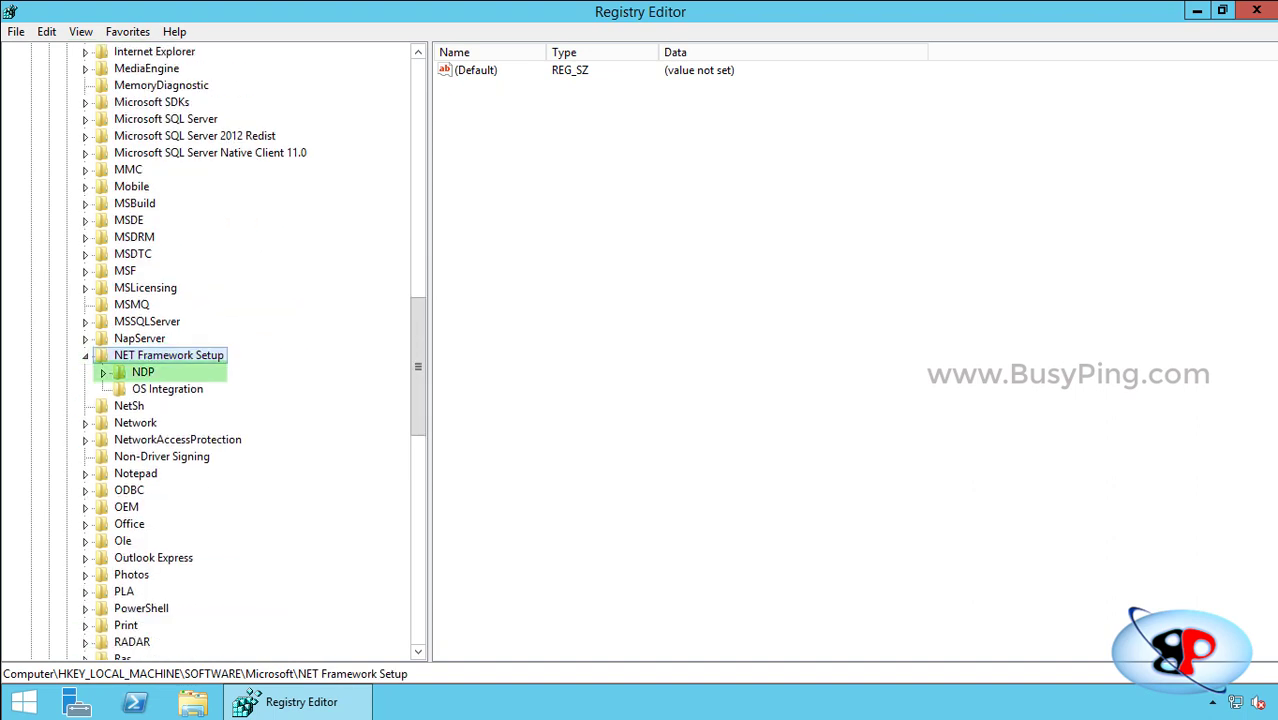
key("Right")
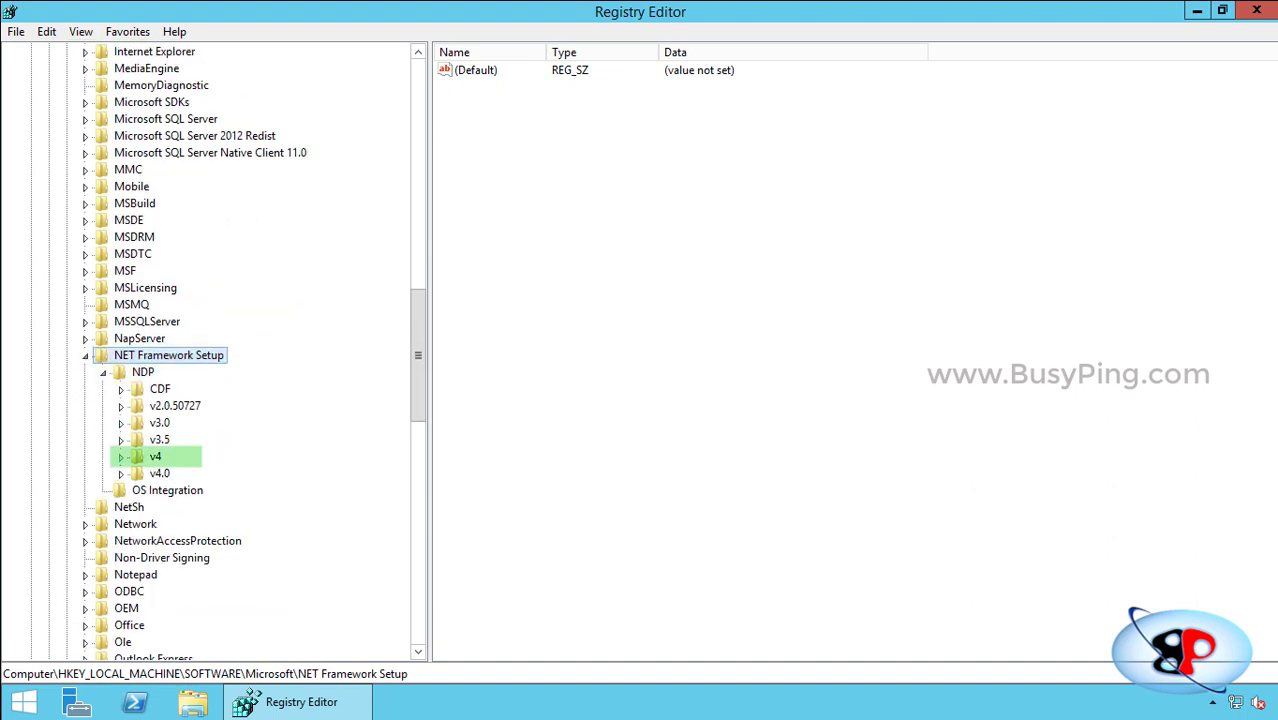
Confirm the .NET v4 Full Version value reads 4.6.01055, then close the Registry Editor.
left_click(121, 457)
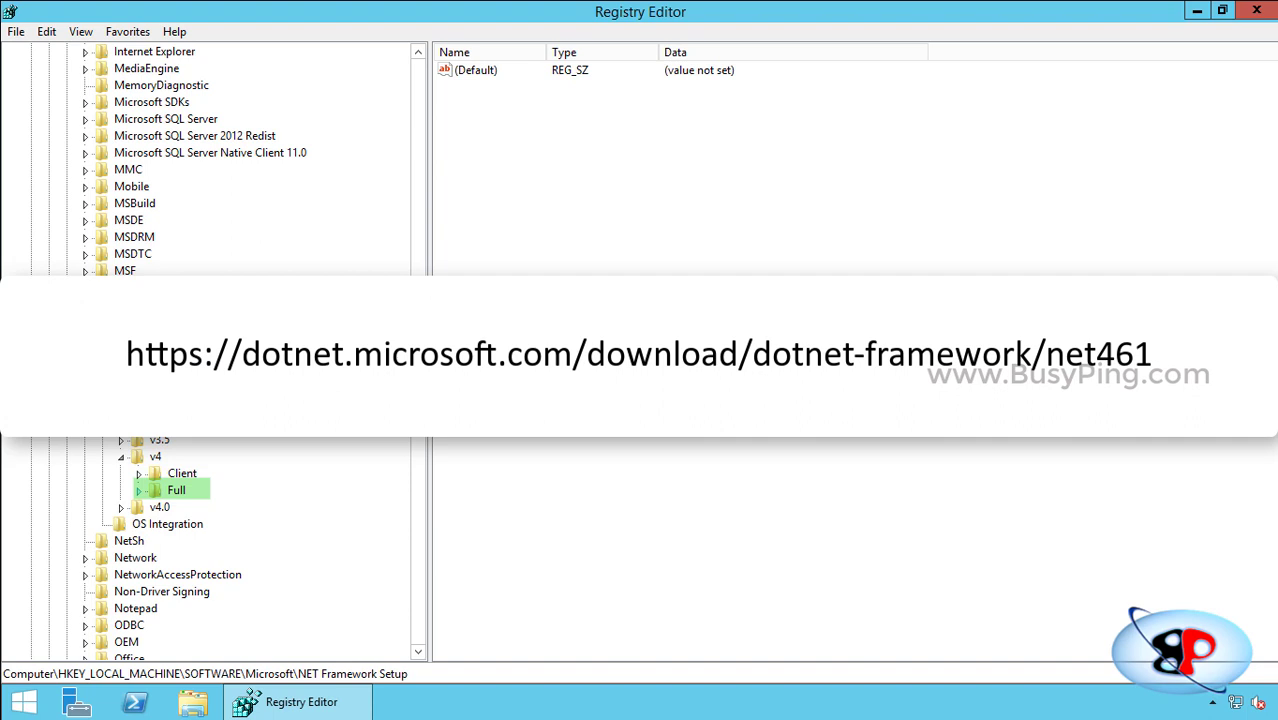
left_click(139, 491)
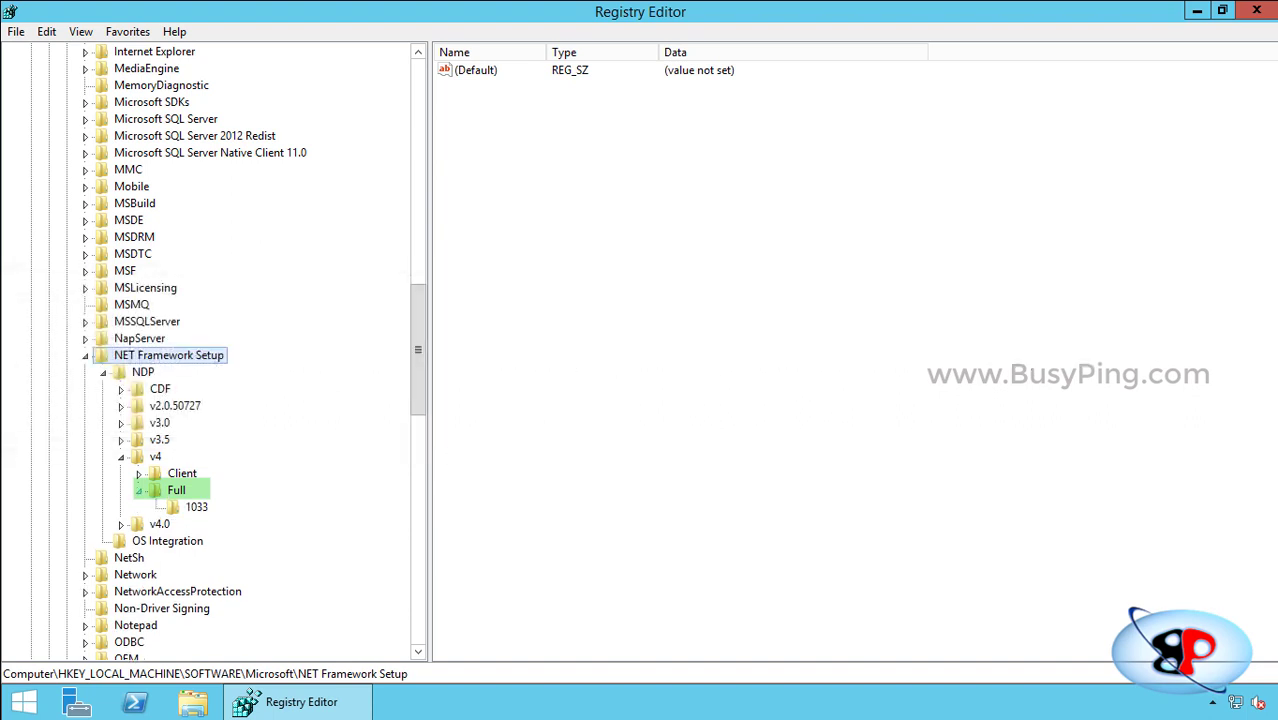
left_click(176, 490)
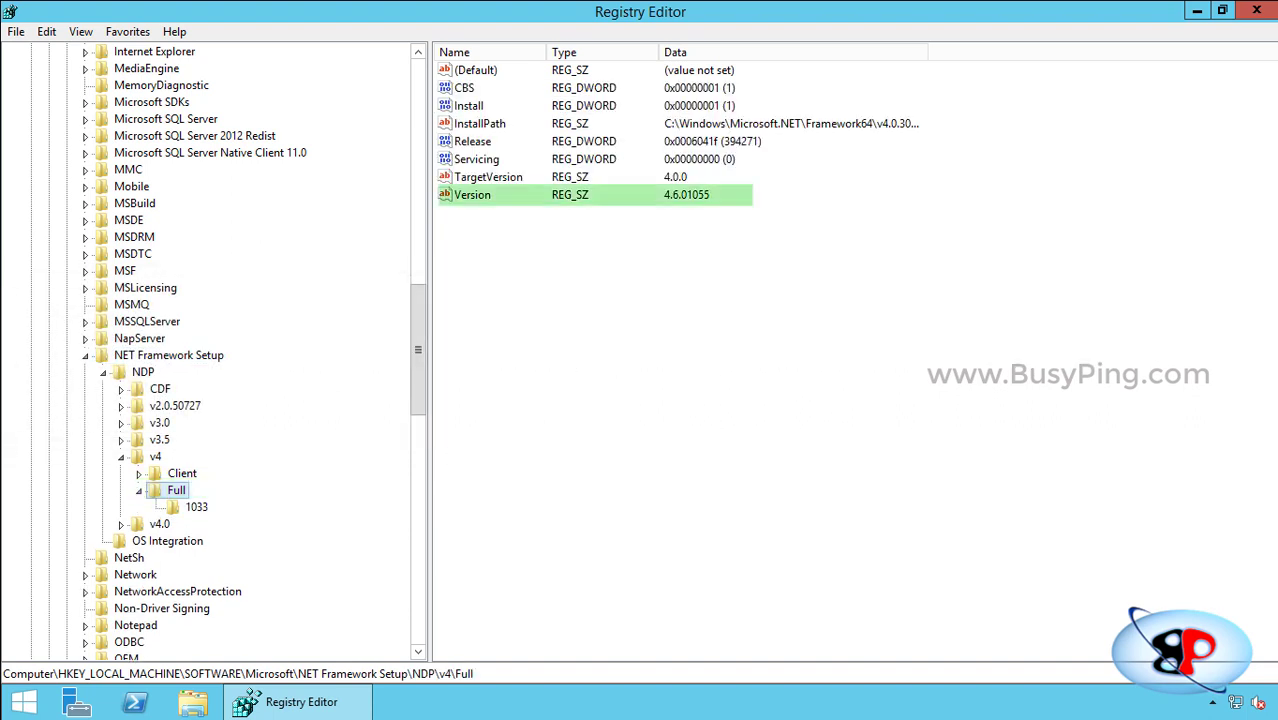
left_click(473, 195)
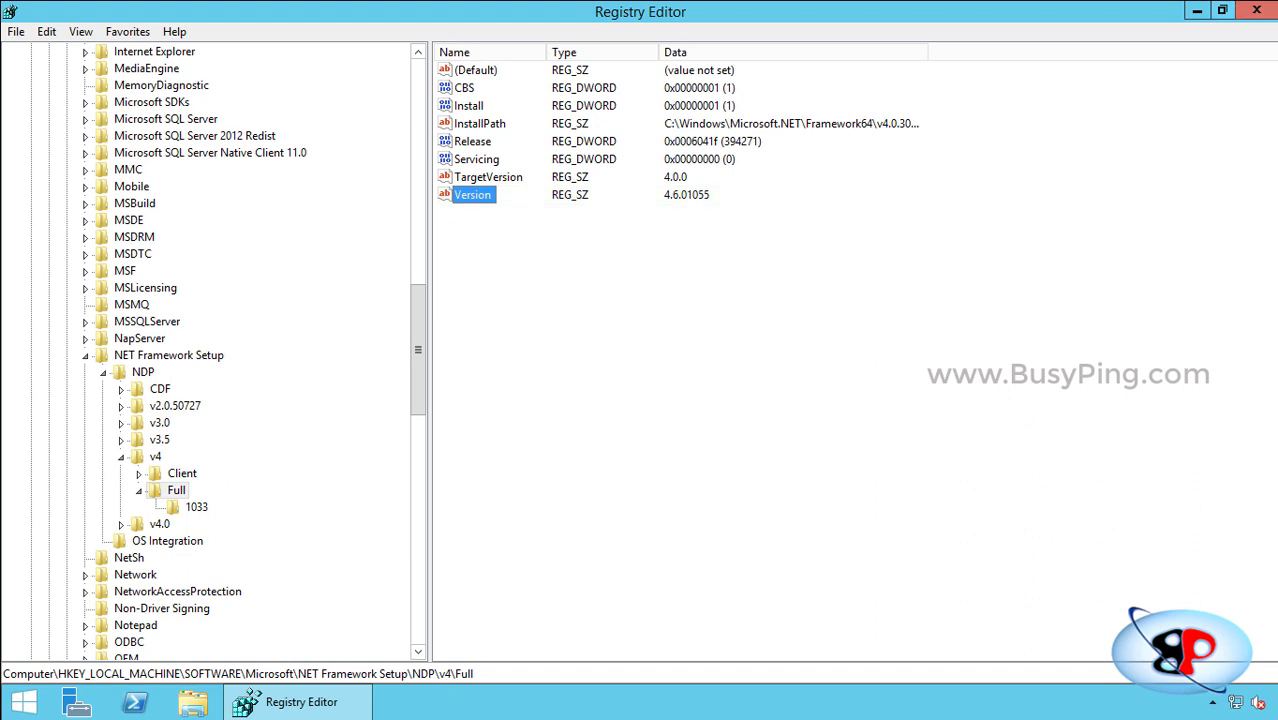
left_click(1256, 10)
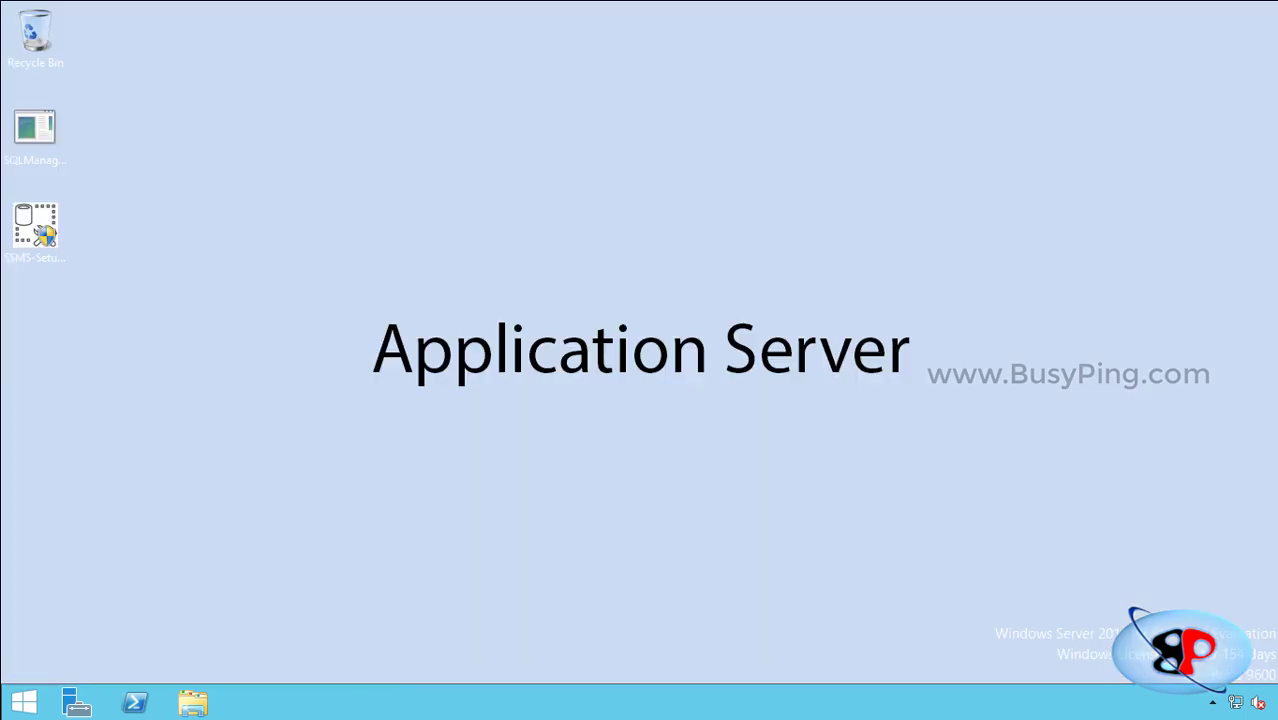
Start the Add Roles and Features Wizard in Server Manager with role-based installation.
left_click(75, 703)
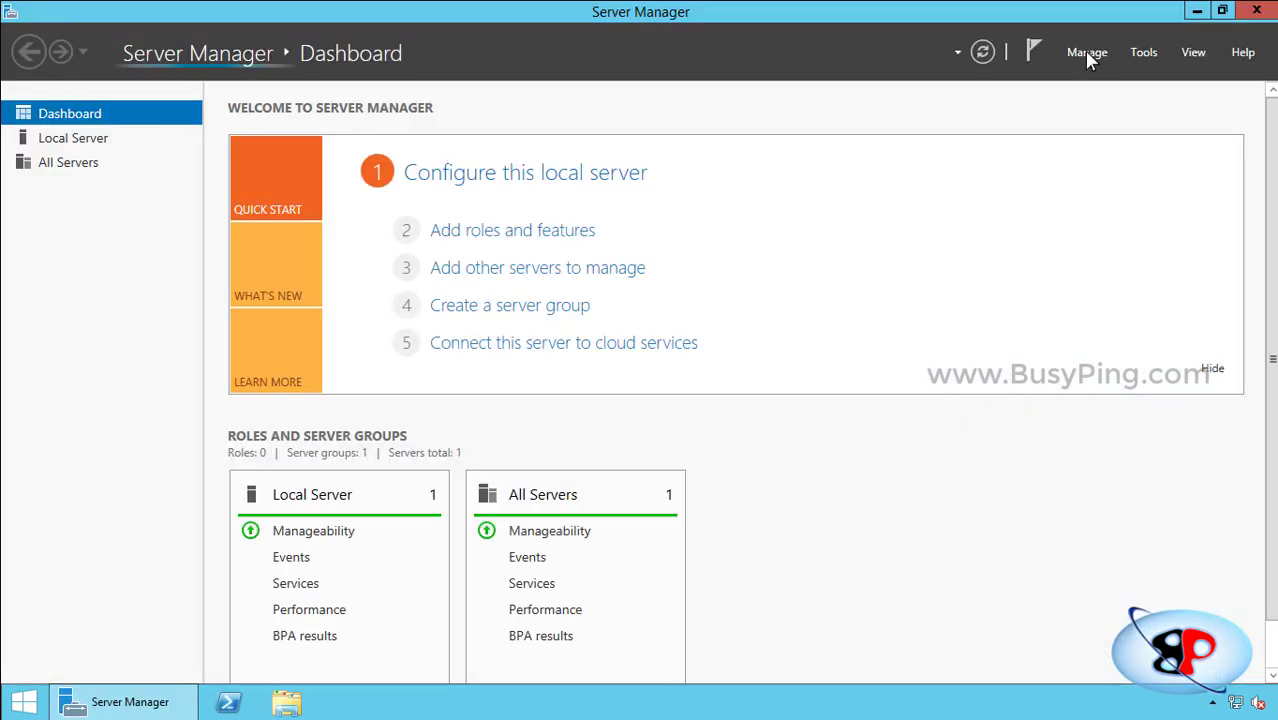
left_click(1087, 52)
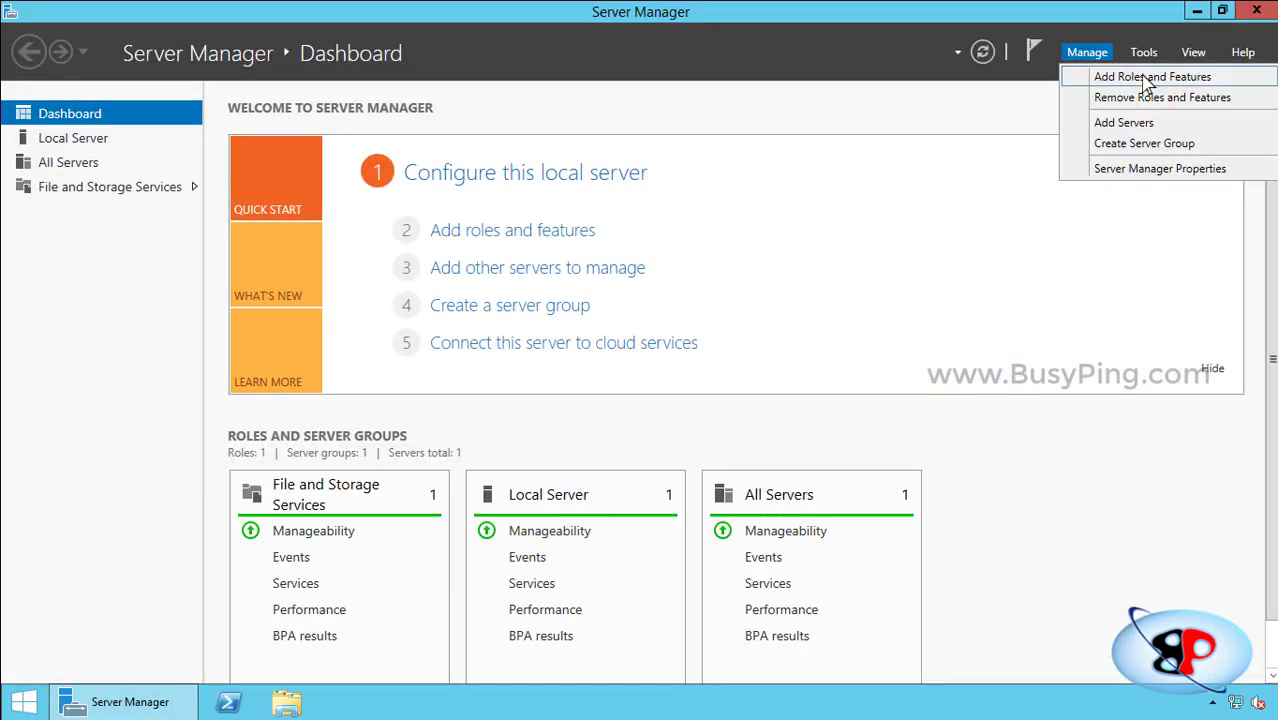
left_click(1118, 77)
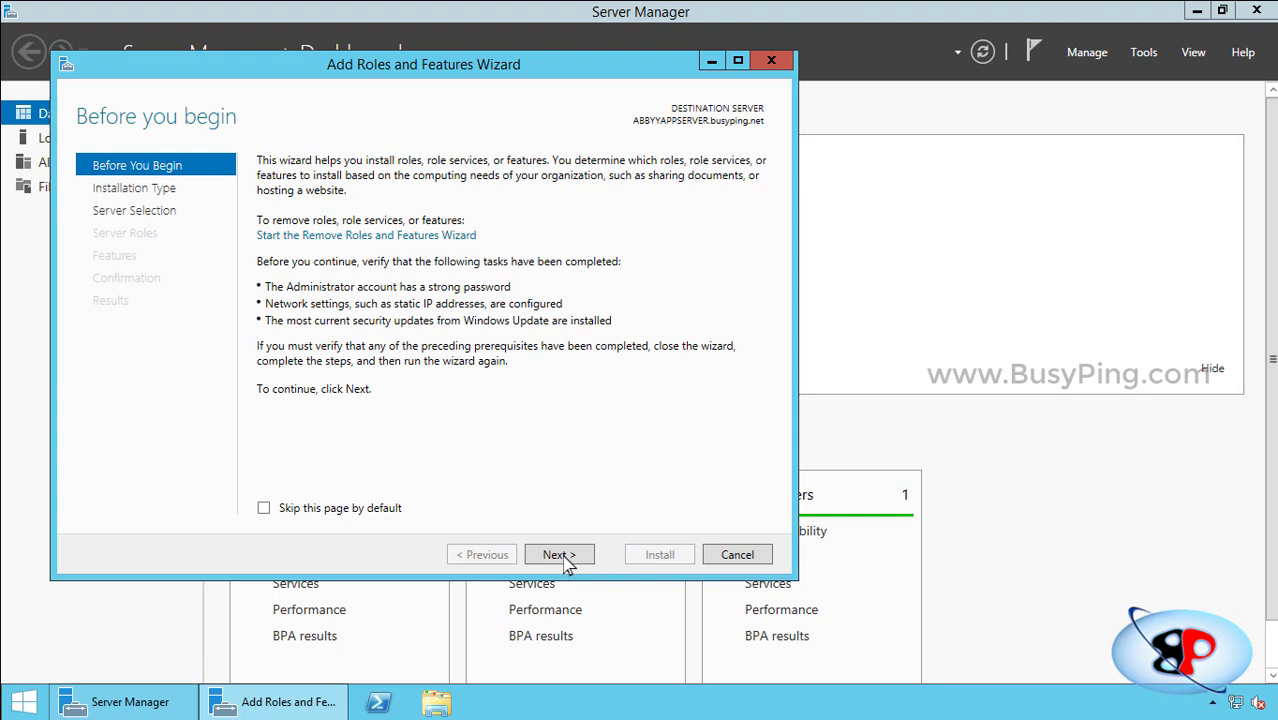
left_click(559, 556)
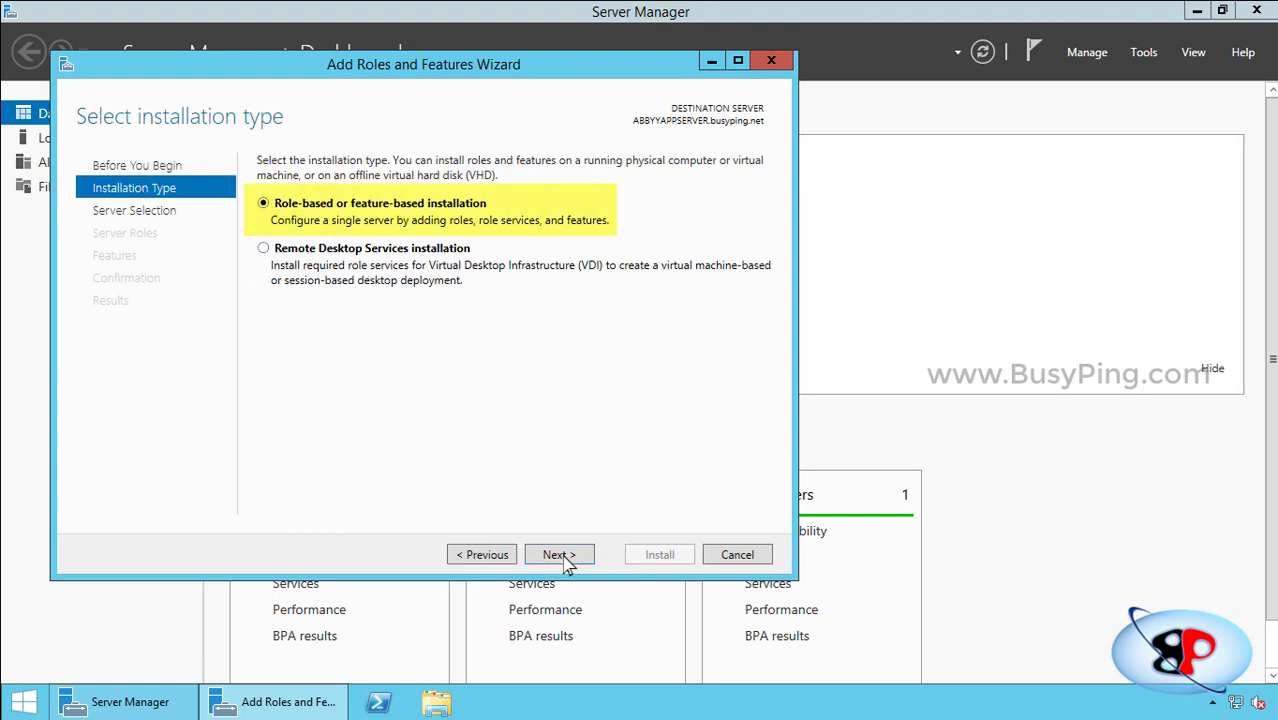
left_click(559, 555)
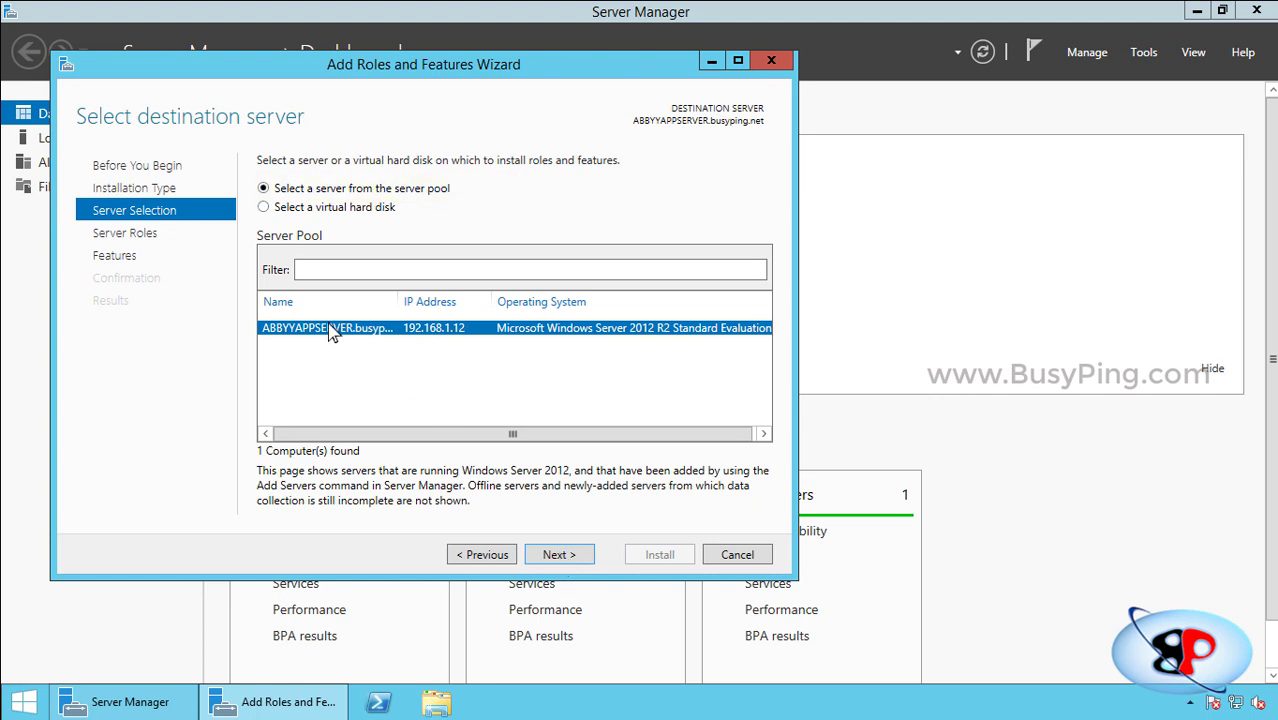
Keep the local server as destination and select Web Server (IIS) with its management tools.
left_click(560, 556)
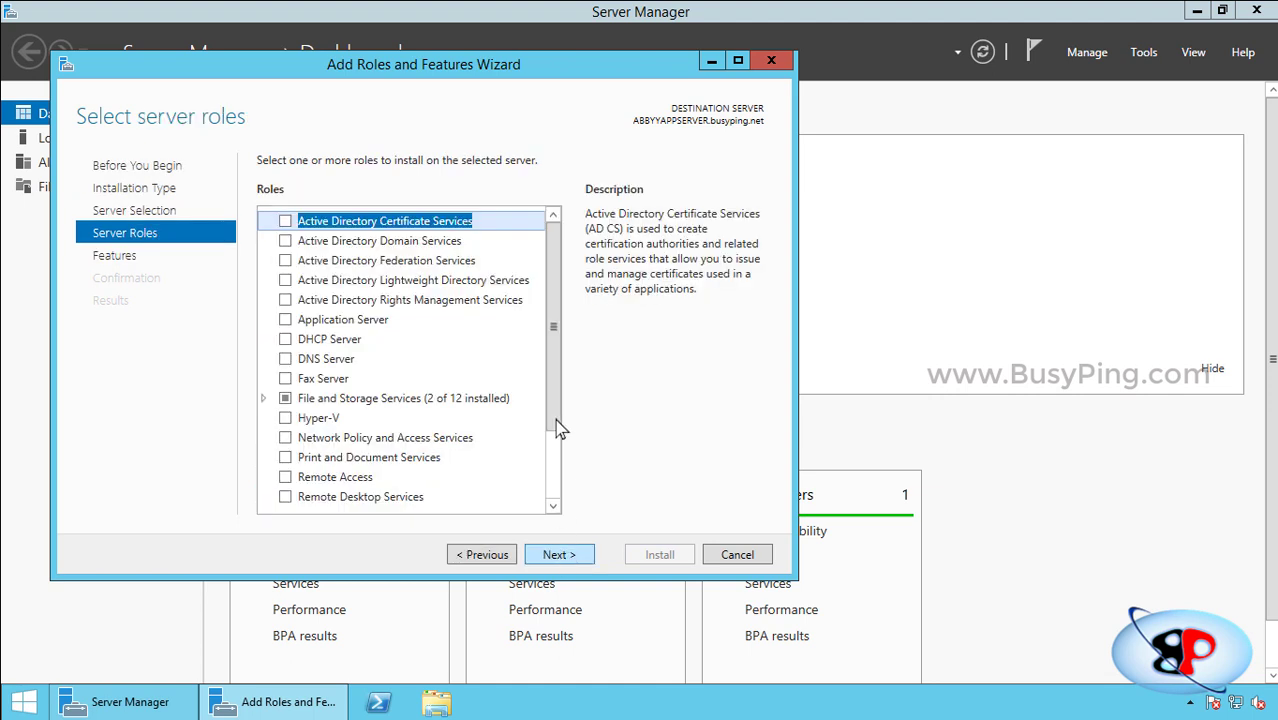
left_click_drag(553, 345, 553, 415)
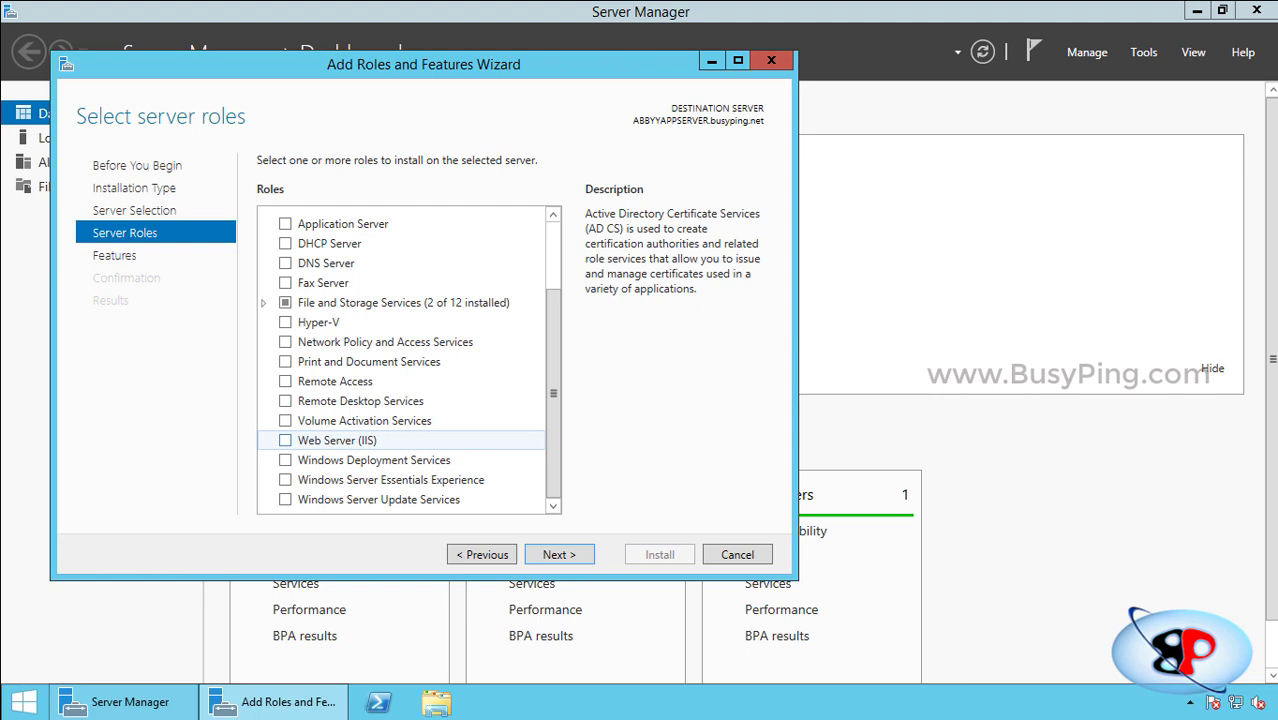
left_click(285, 440)
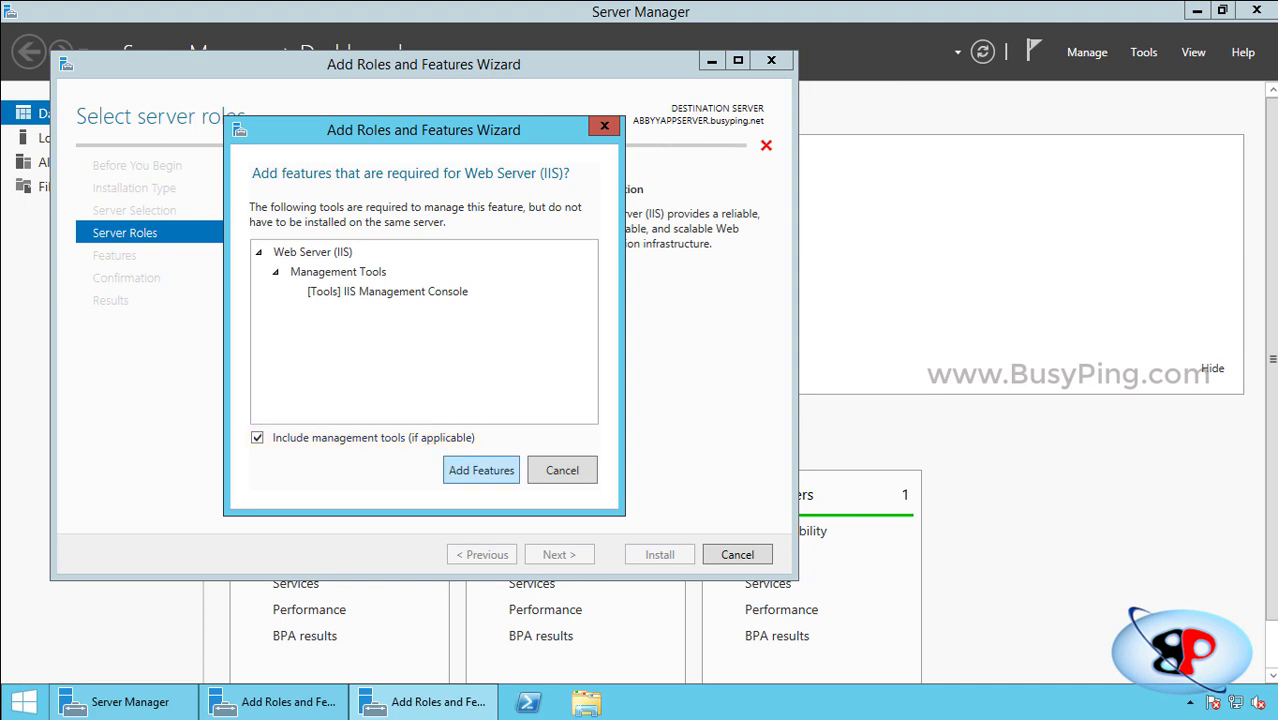
key("Return")
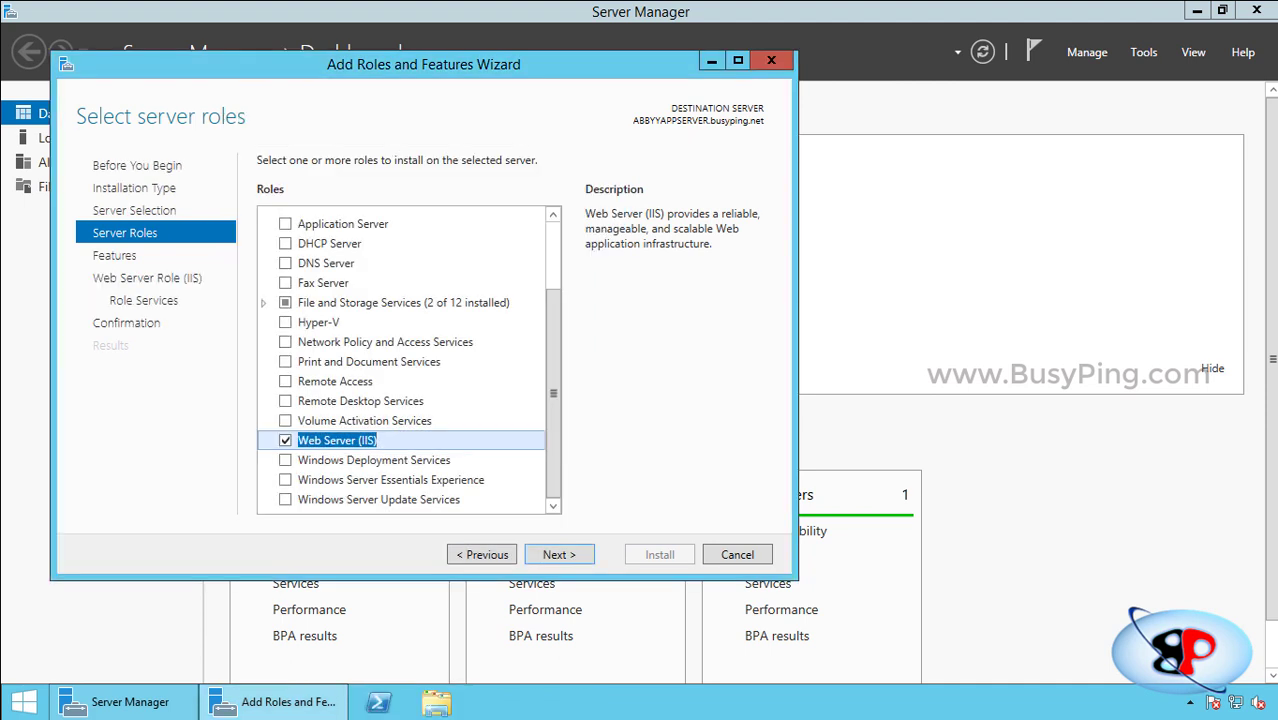
key("Return")
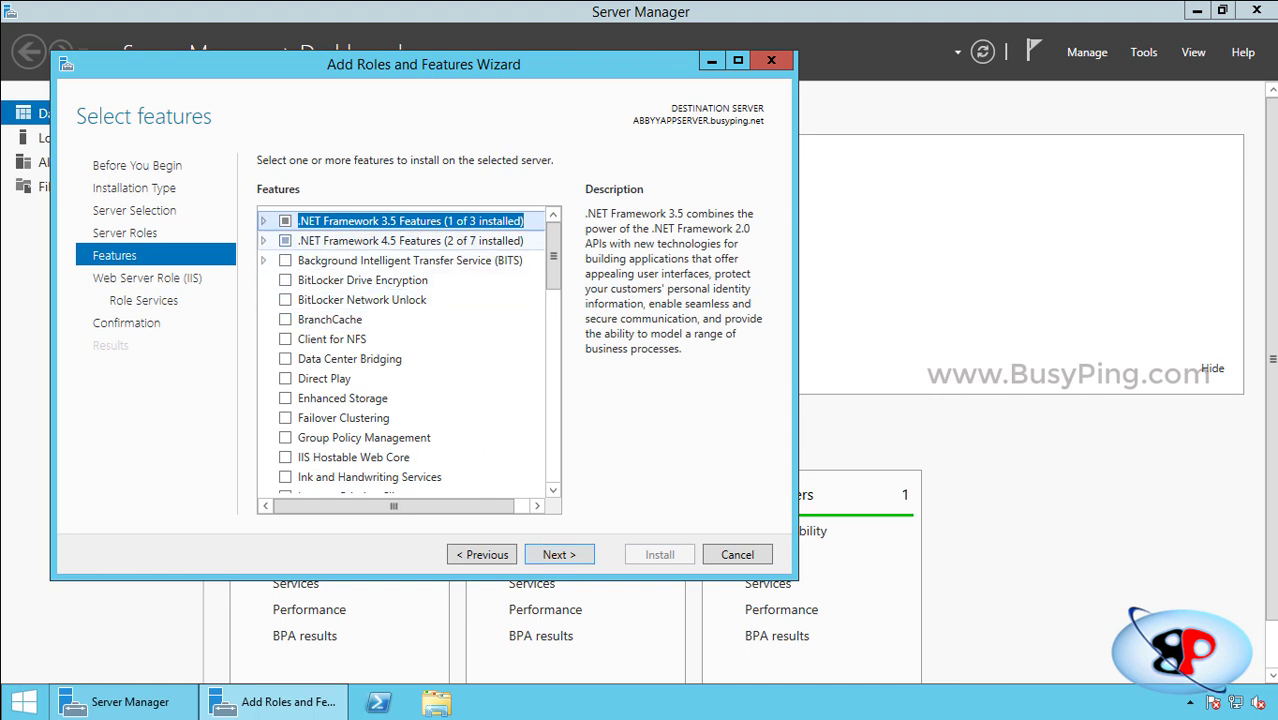
Tick ASP.NET 4.5 under .NET Framework 4.5 Features and proceed to Web Server role services.
double_click(410, 240)
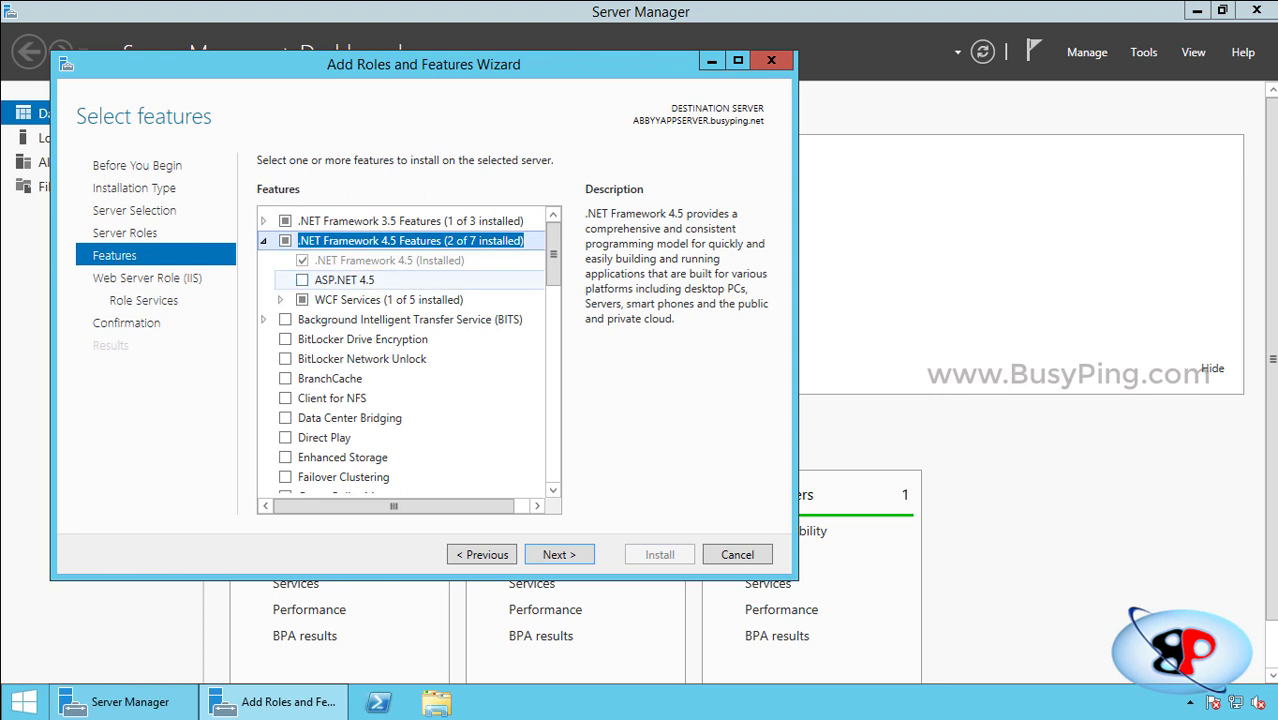
left_click(302, 280)
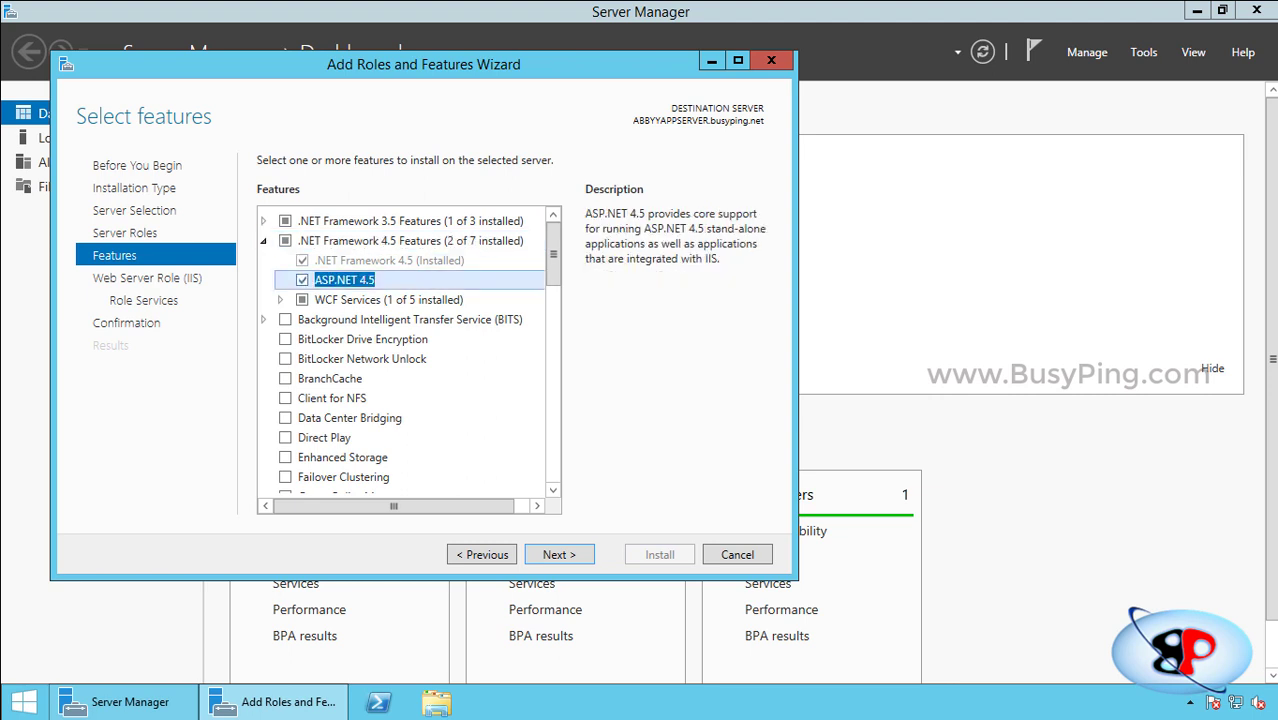
double_click(388, 299)
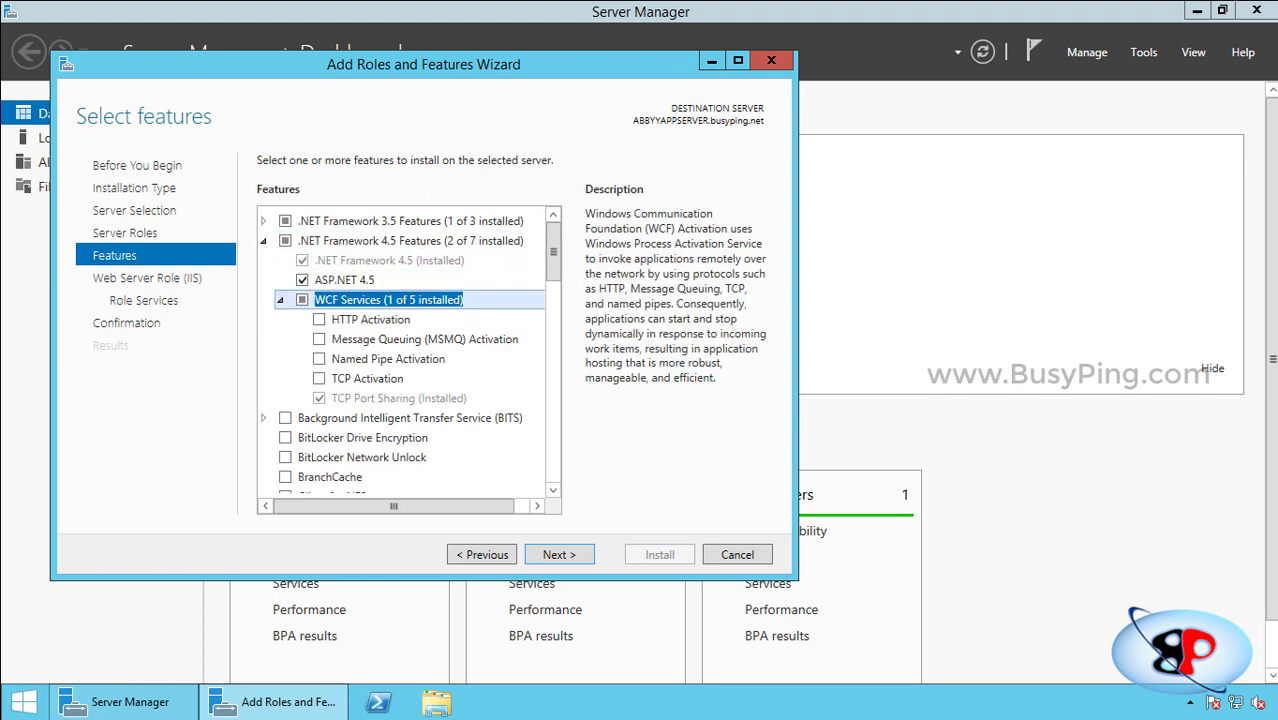
left_click(398, 398)
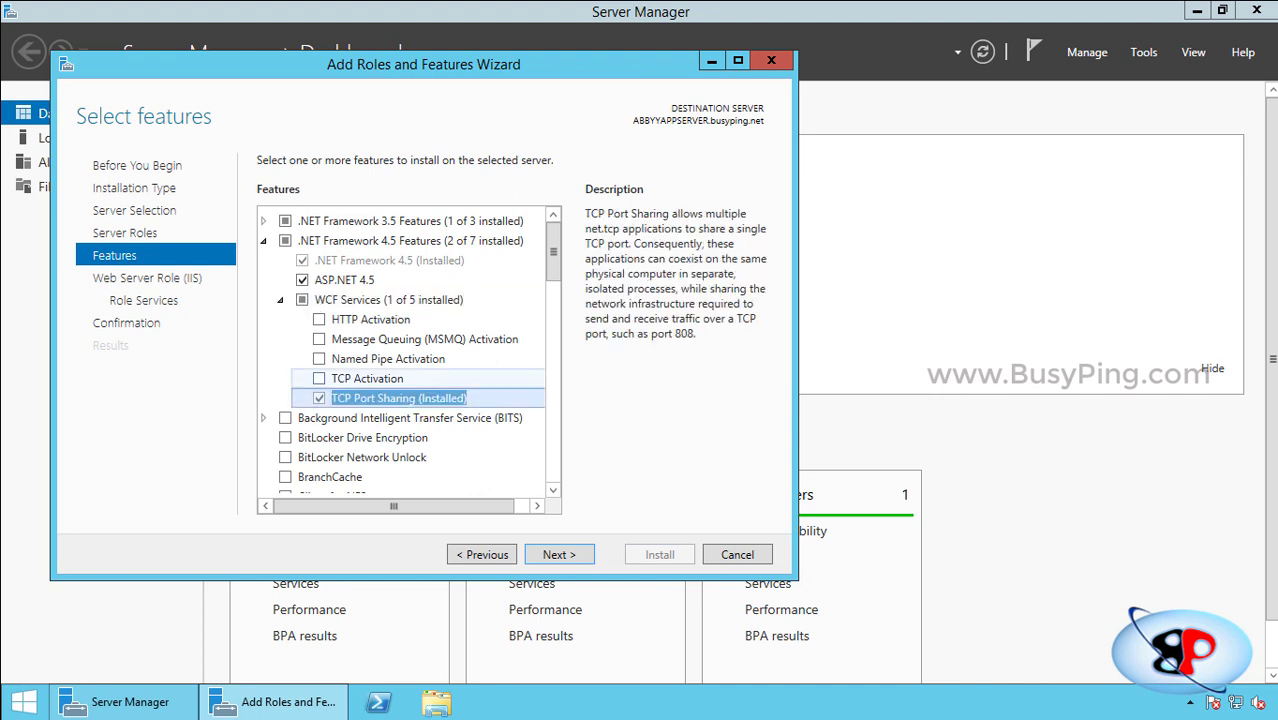
key("Return")
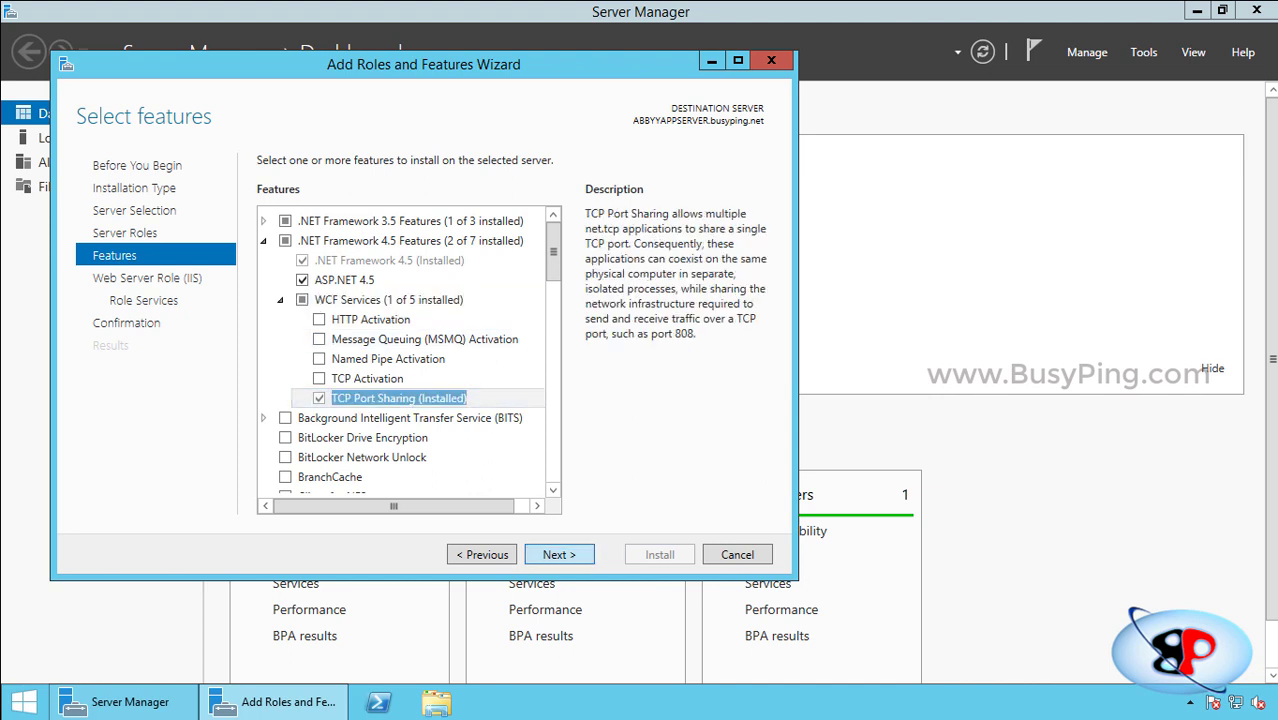
key("Return")
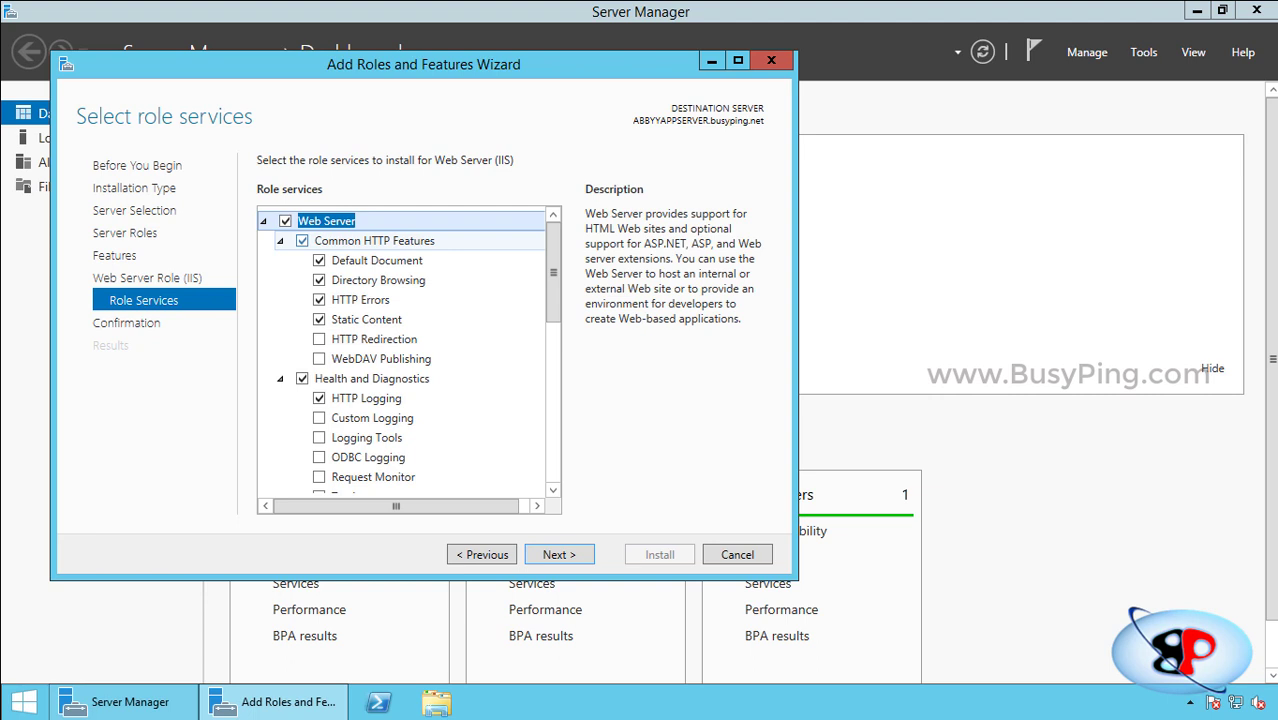
Enable the HTTP Redirection, Basic Authentication and Windows Authentication role services.
left_click(374, 240)
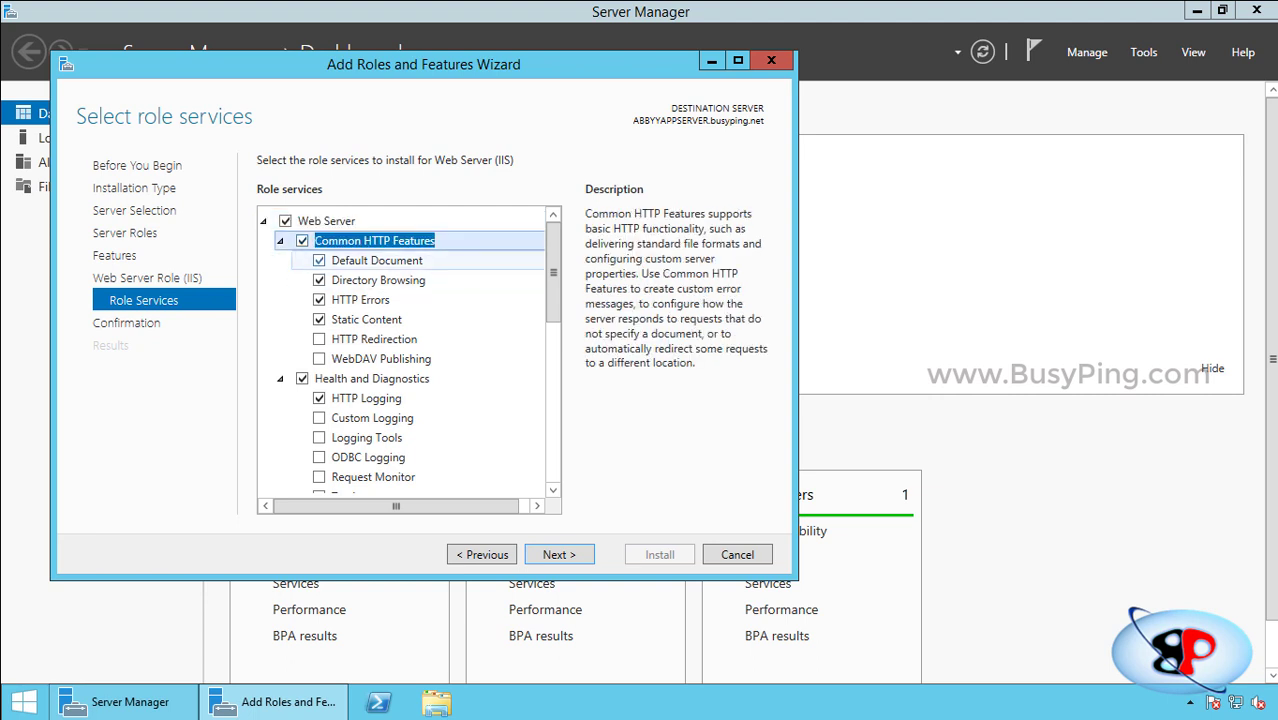
left_click(377, 260)
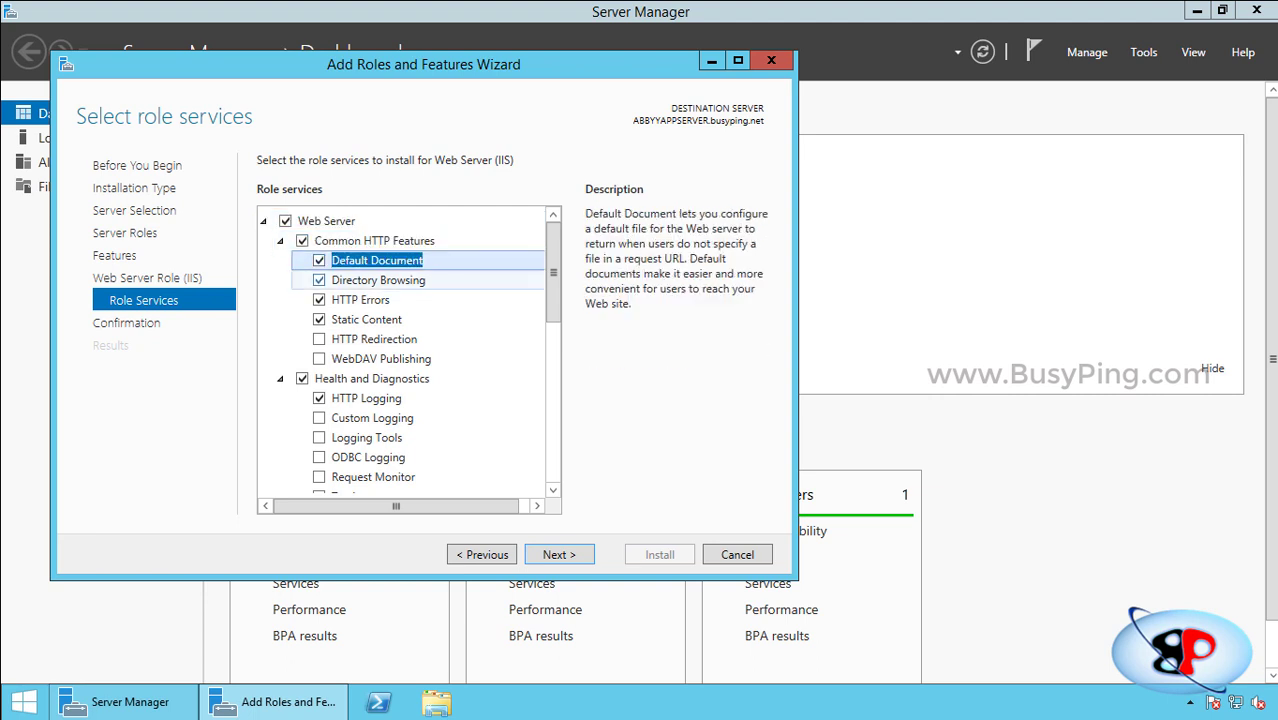
left_click(360, 299)
left_click(366, 319)
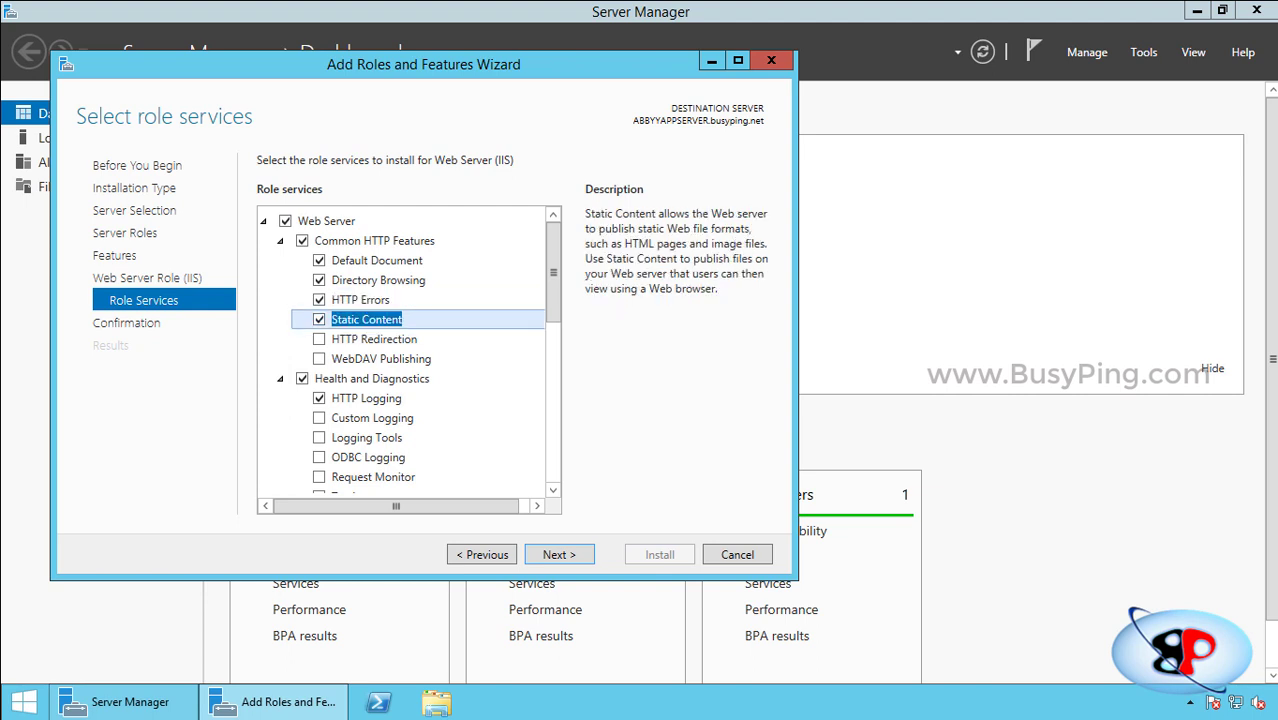
left_click(319, 339)
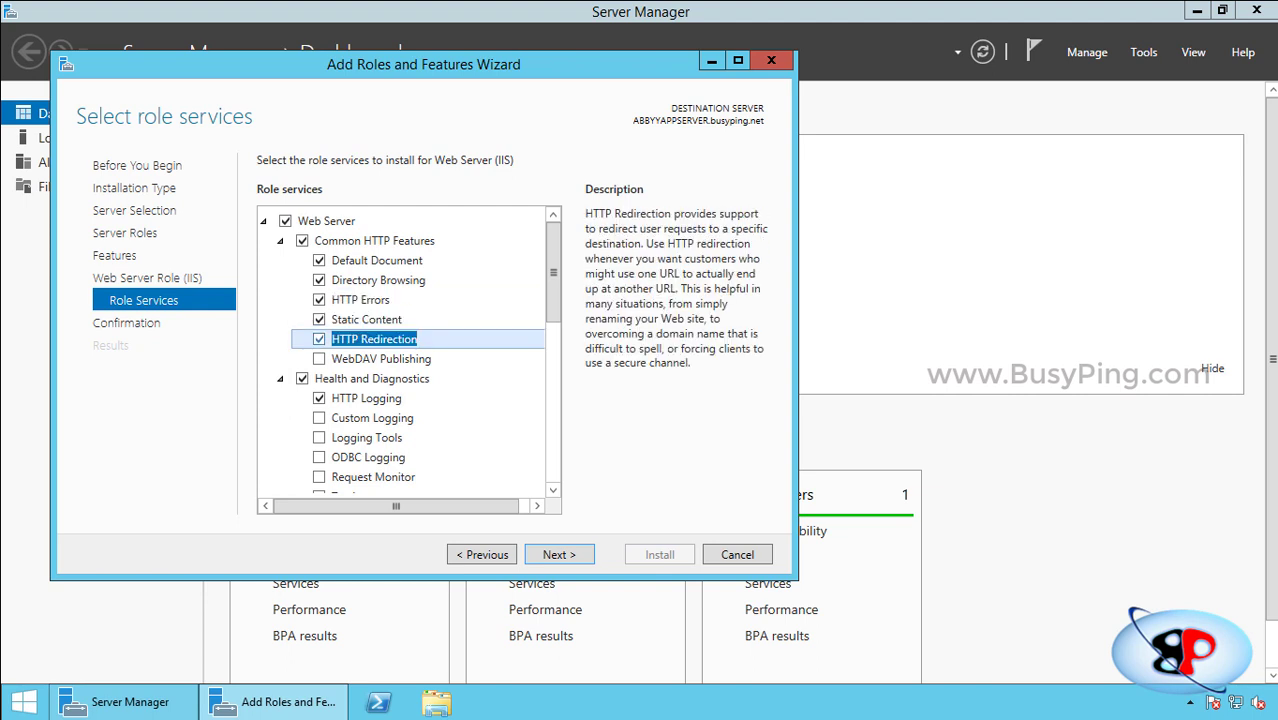
scroll(408, 352, "down", 6)
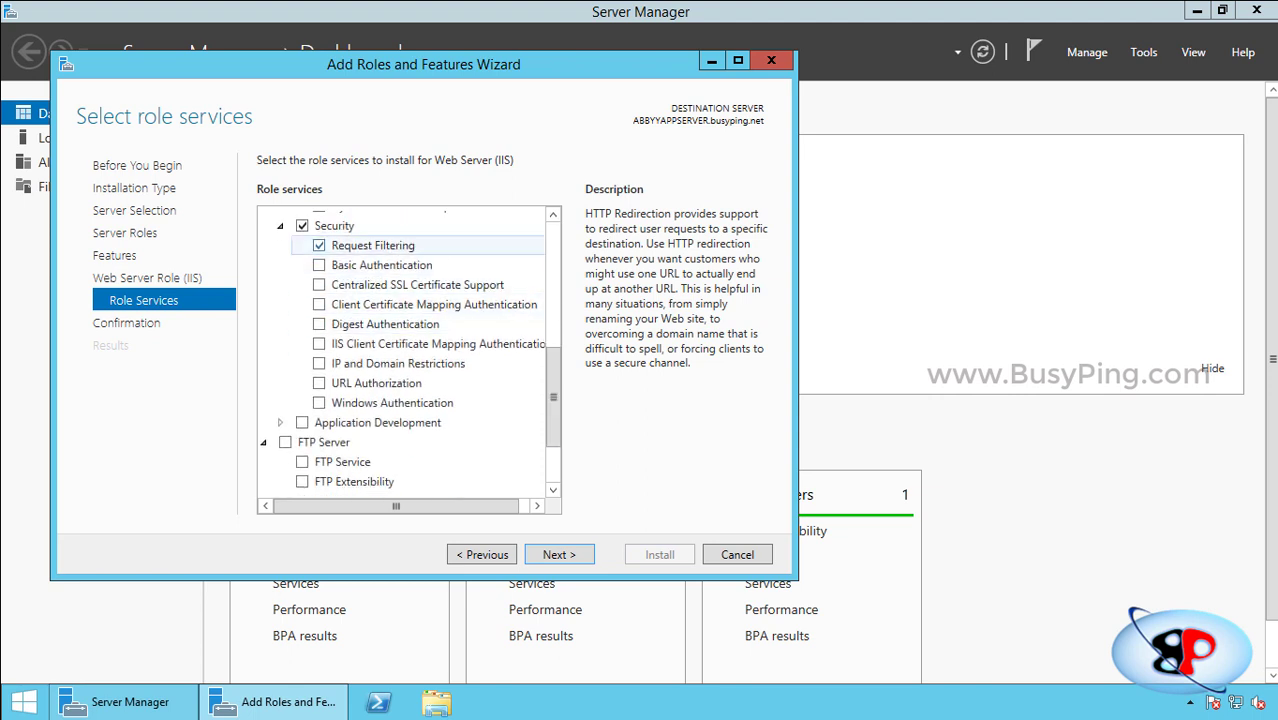
left_click(372, 245)
left_click(319, 265)
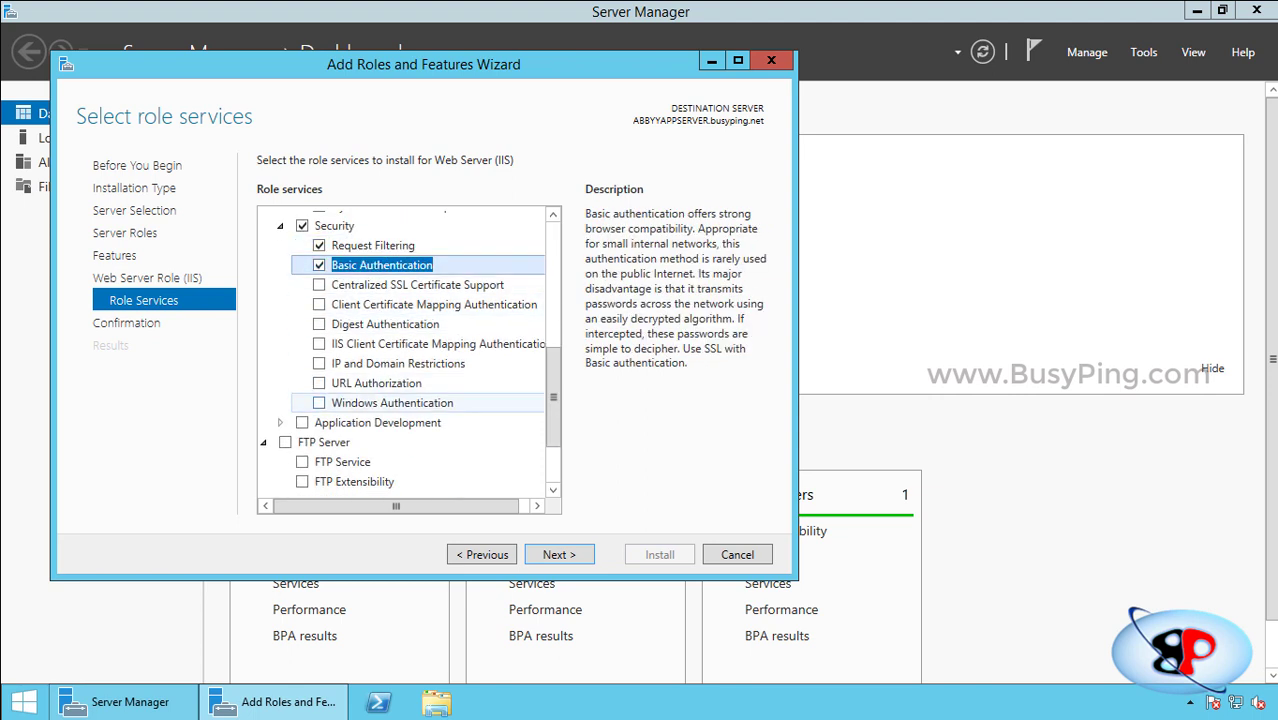
left_click(319, 403)
Enable .NET Extensibility 4.5 and ASP.NET 4.5, accepting the features they require.
scroll(405, 350, "down", 2)
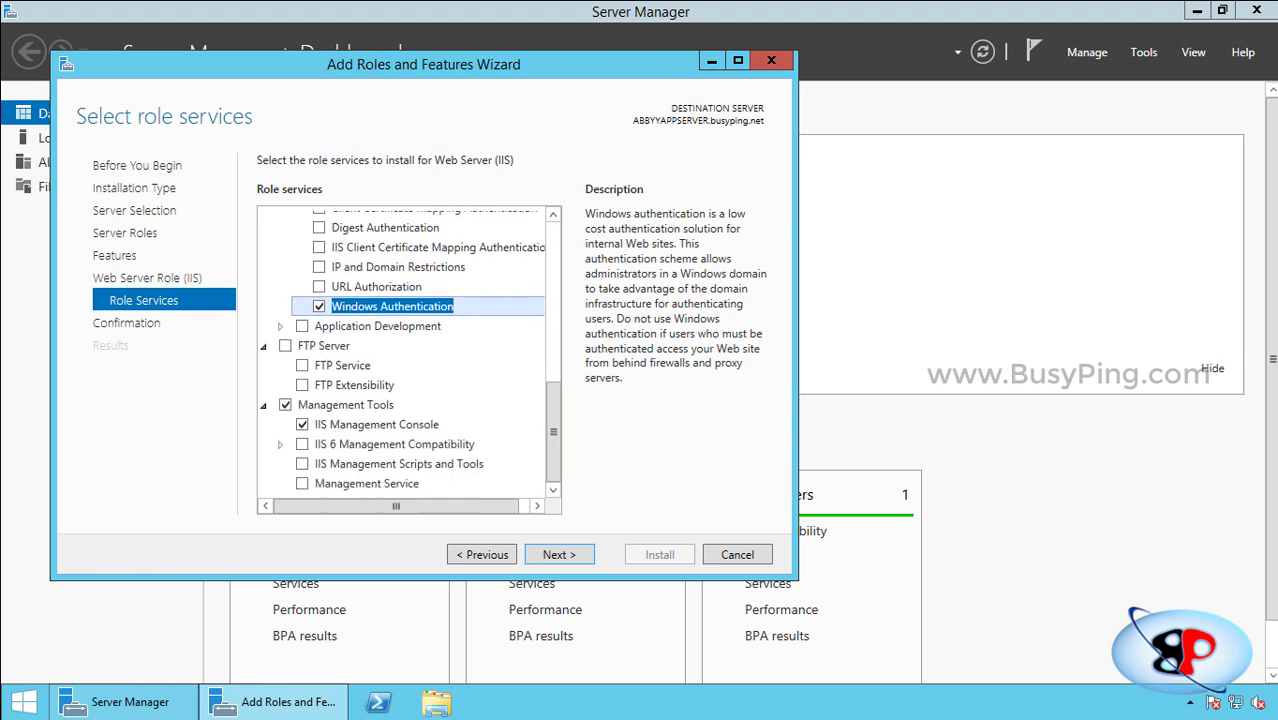
left_click(280, 326)
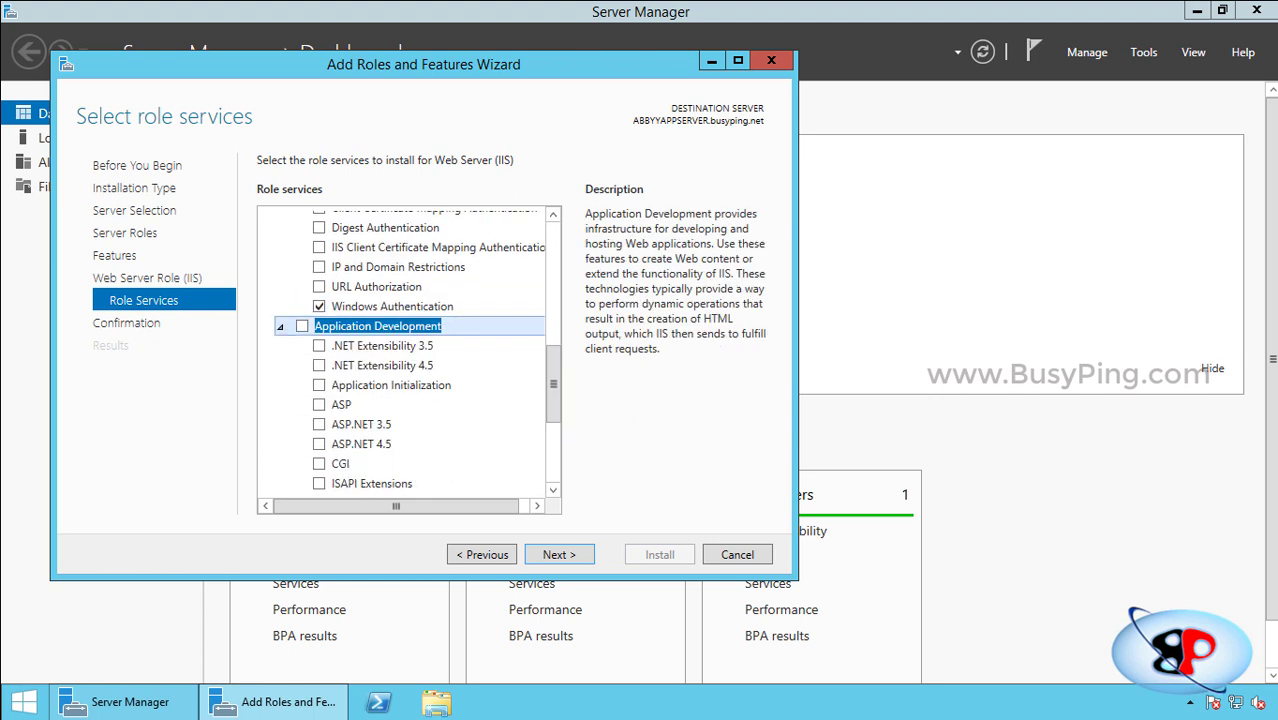
scroll(405, 350, "down", 2)
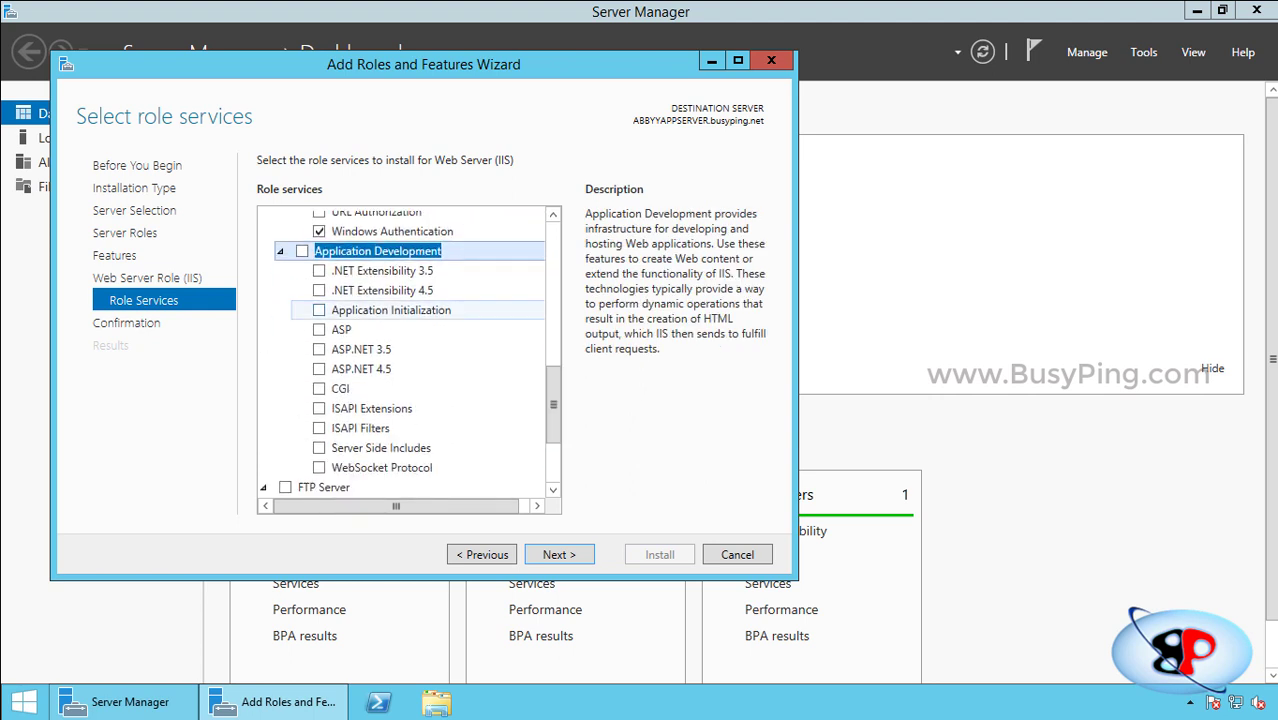
left_click(319, 290)
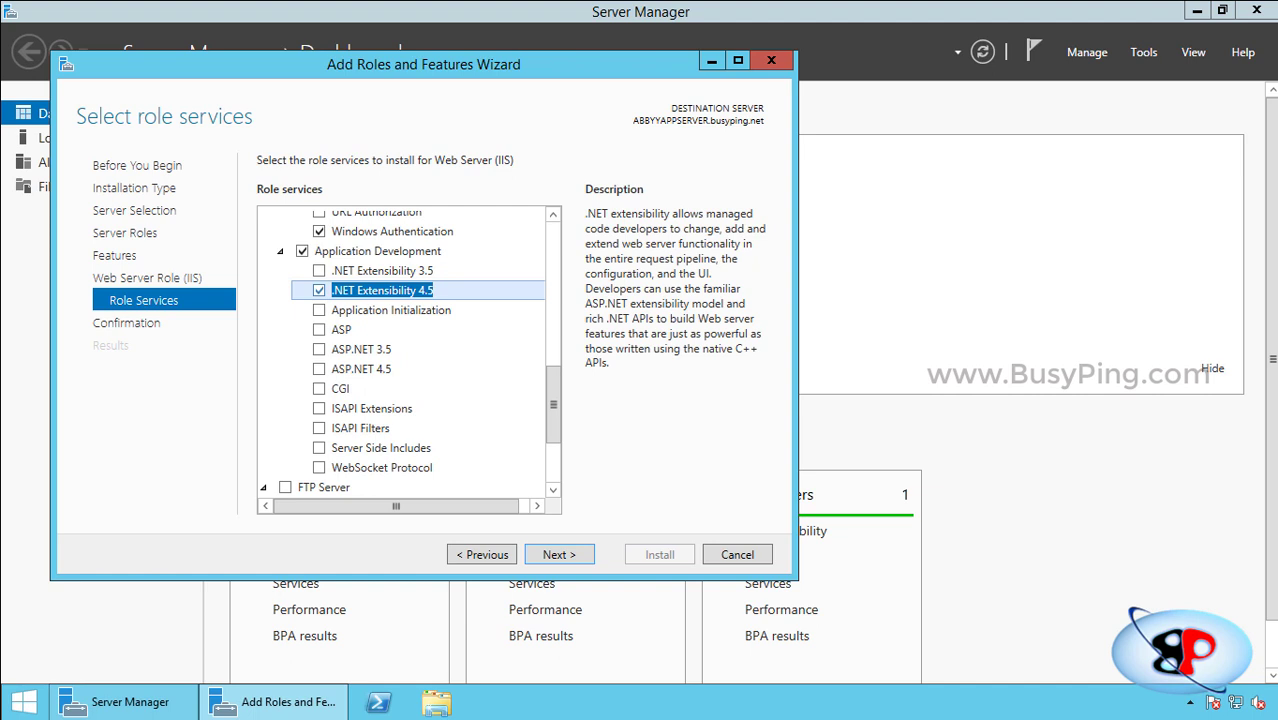
left_click(319, 369)
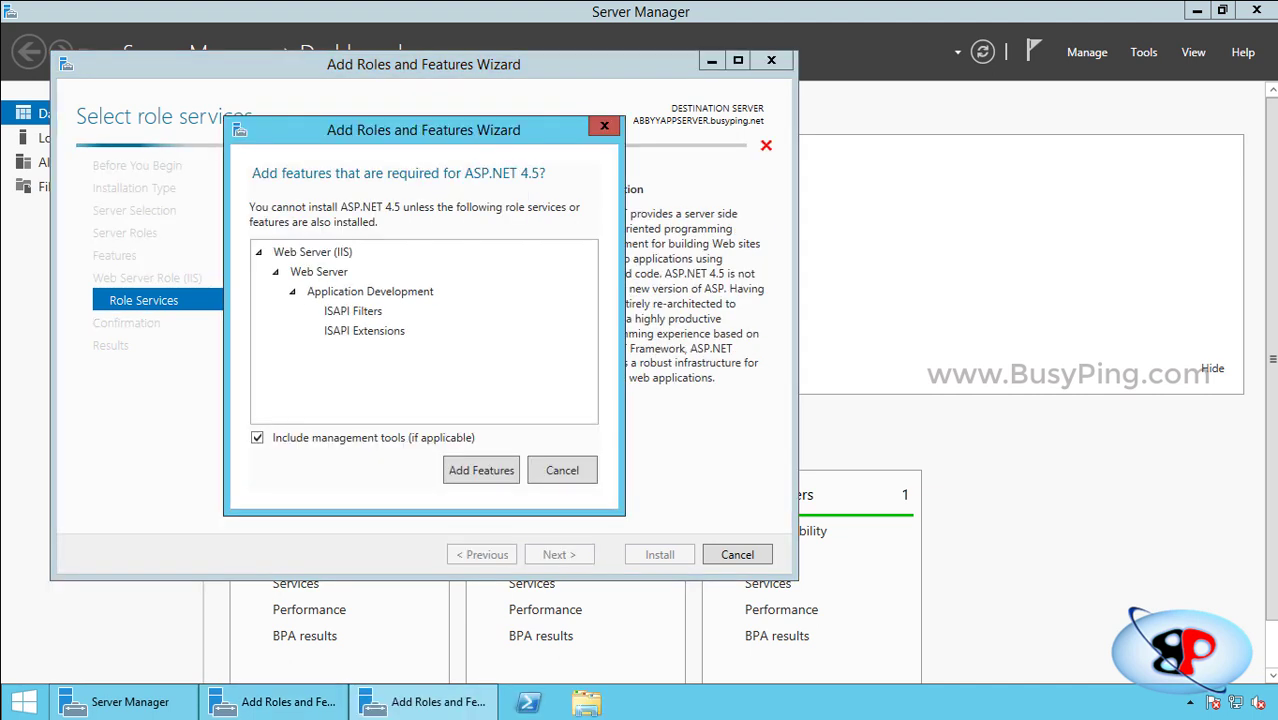
left_click(481, 470)
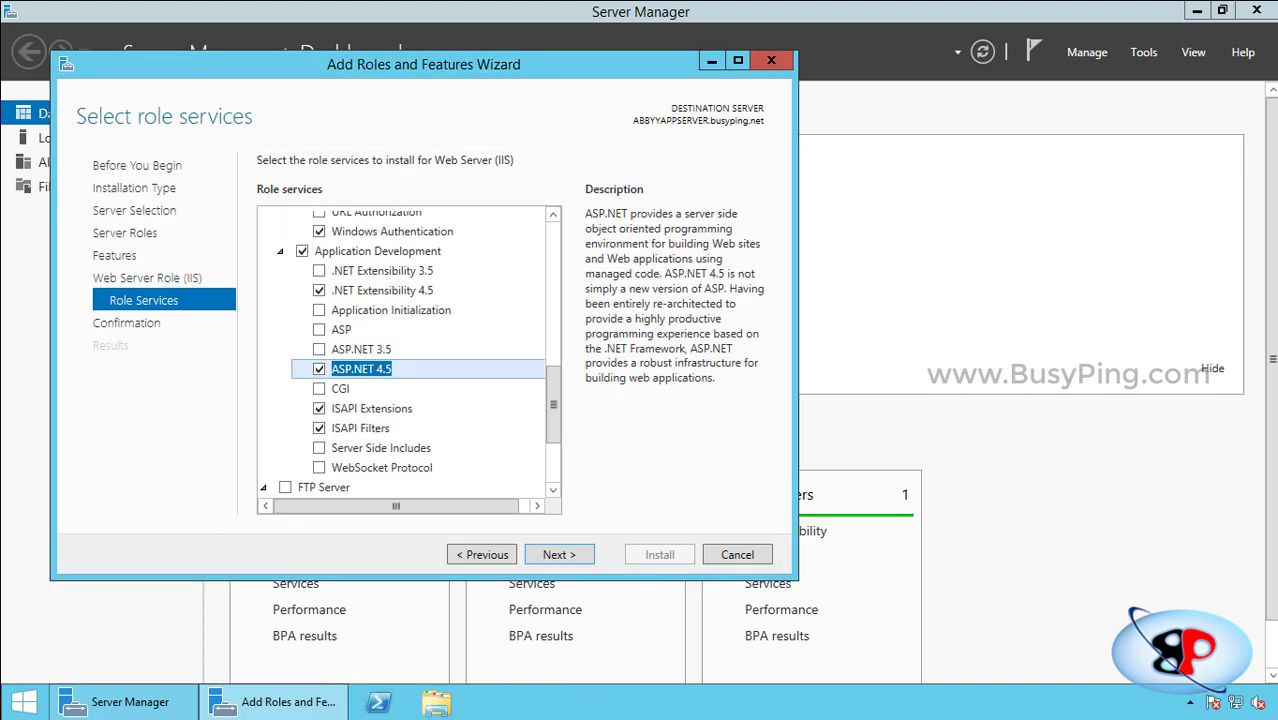
left_click(371, 409)
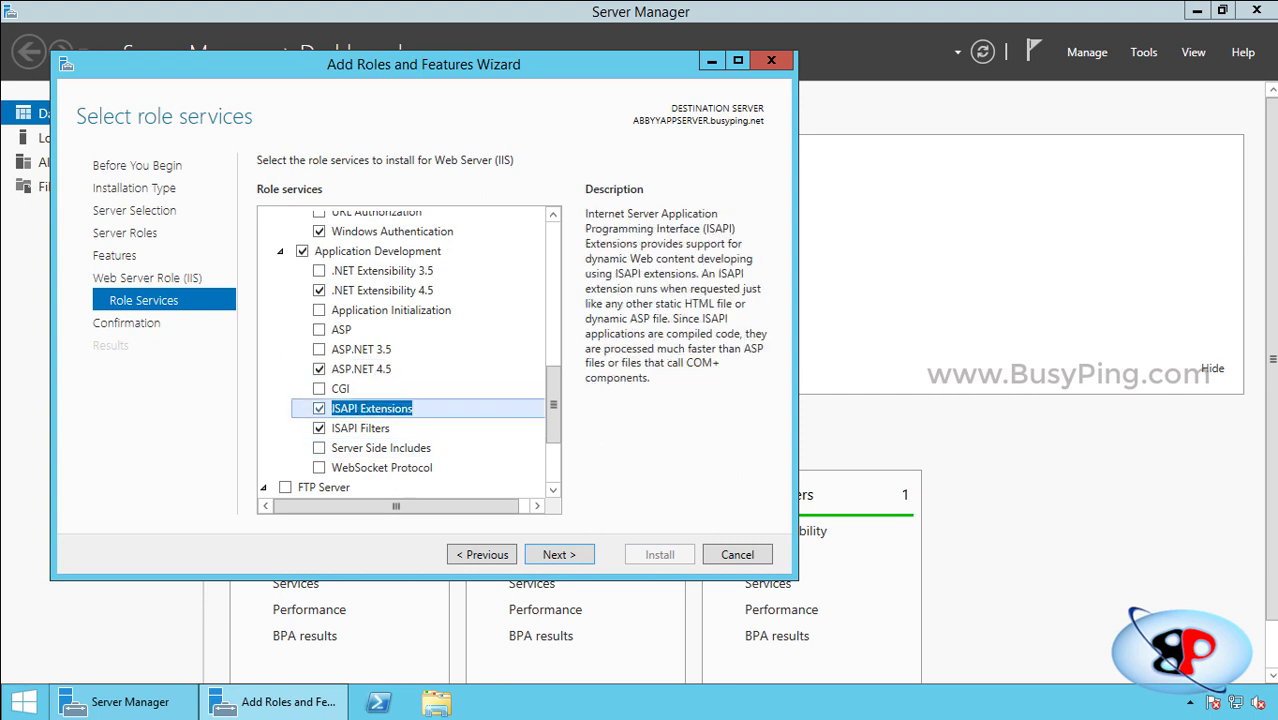
left_click(360, 428)
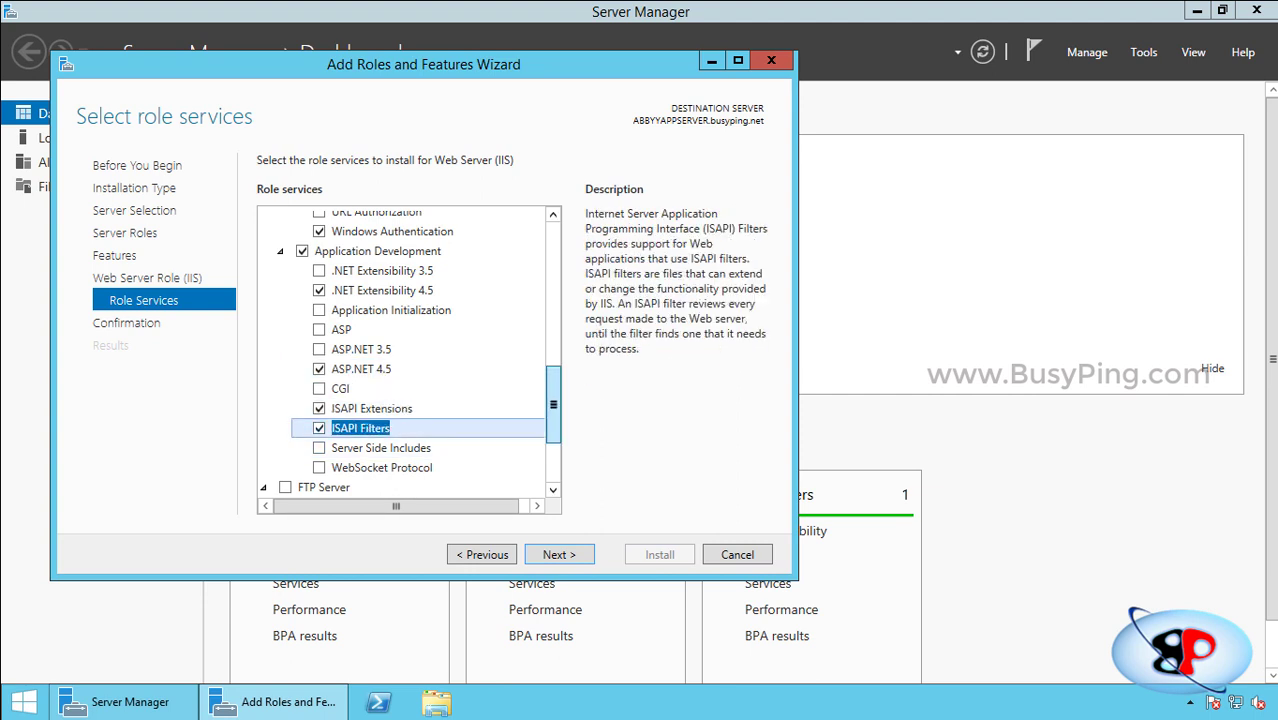
Enable IIS 6 Metabase Compatibility, Management Console and Scripting Tools, then reach confirmation.
scroll(409, 350, "down", 3)
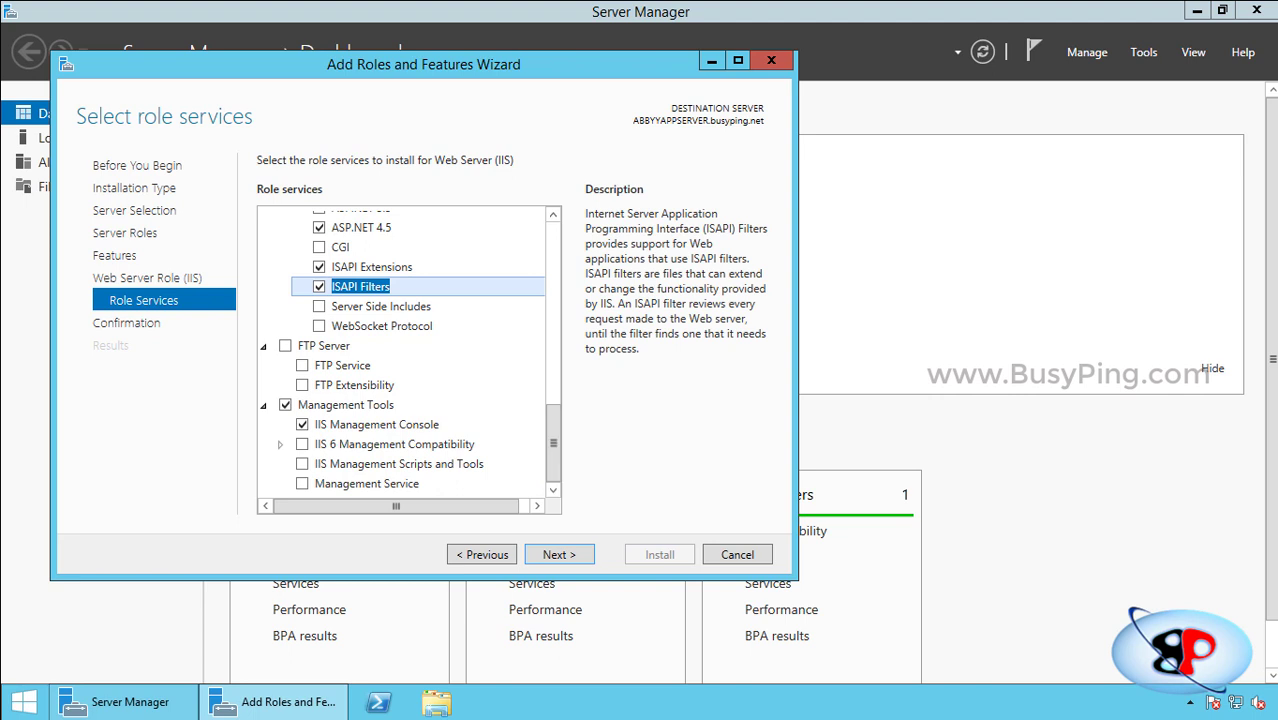
left_click(345, 404)
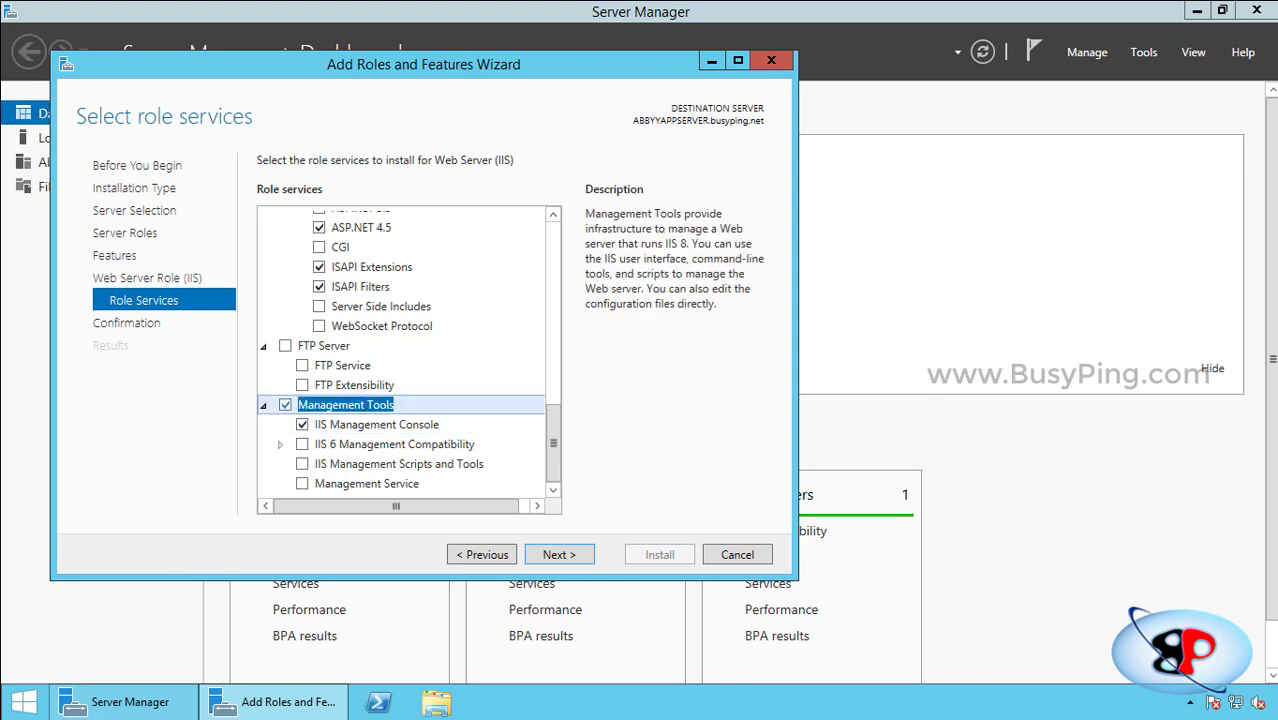
left_click(376, 424)
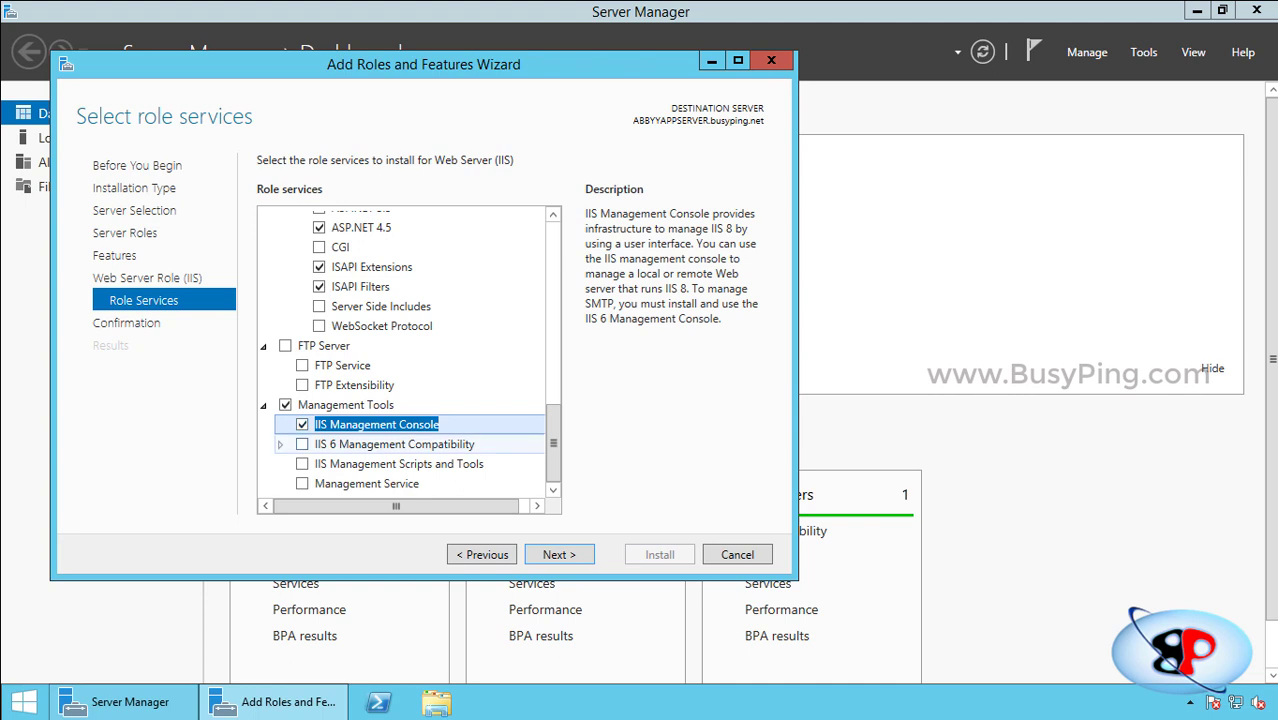
double_click(394, 444)
left_click_drag(553, 426, 553, 448)
left_click(319, 385)
left_click(319, 405)
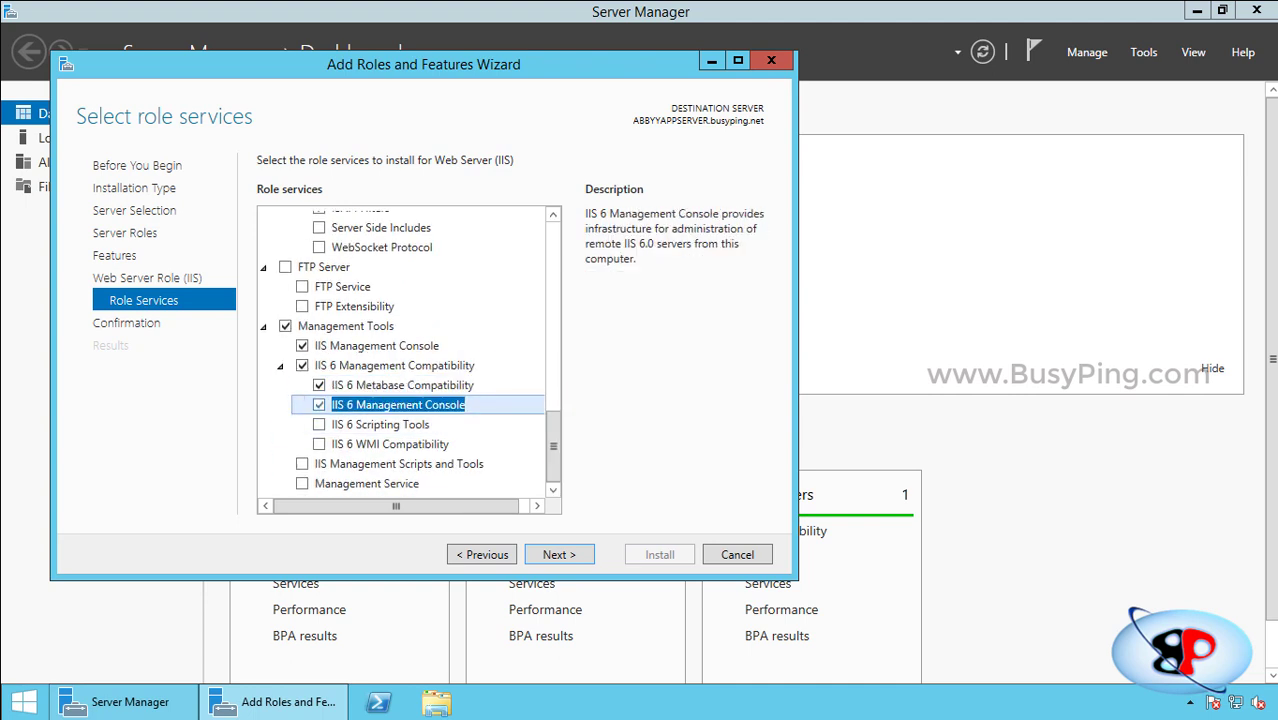
left_click(319, 425)
key("Return")
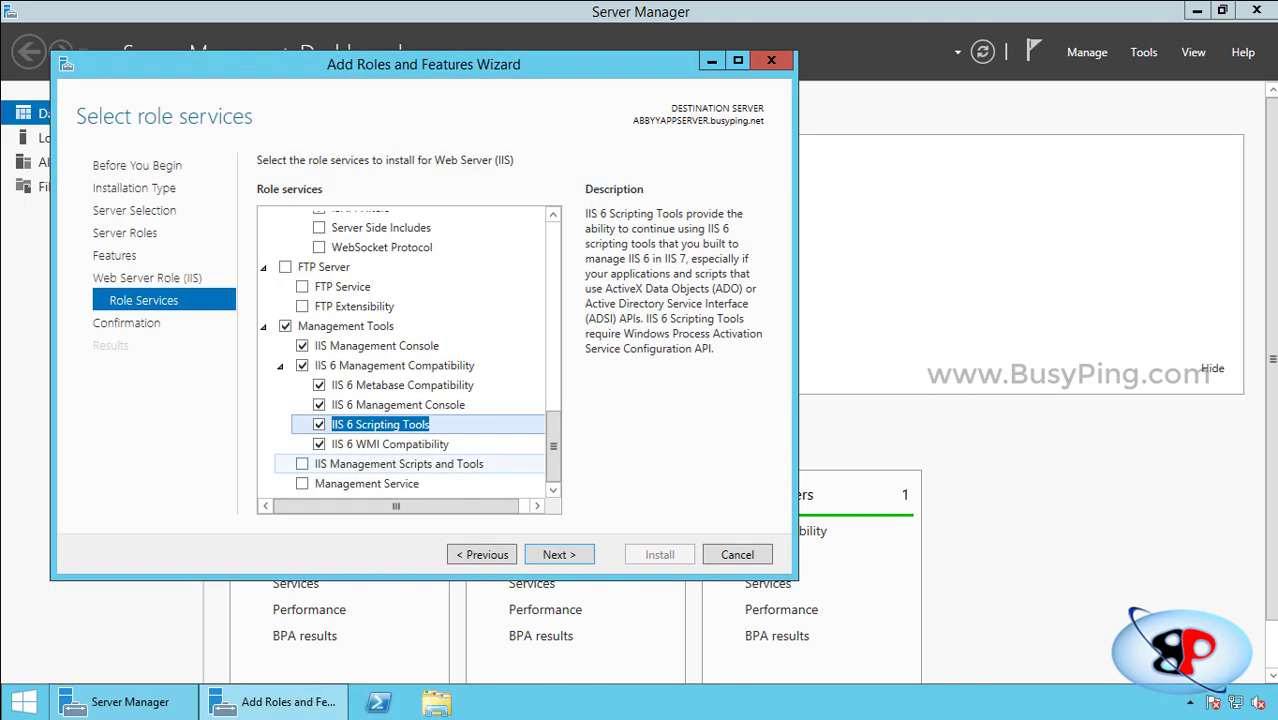
key("Return")
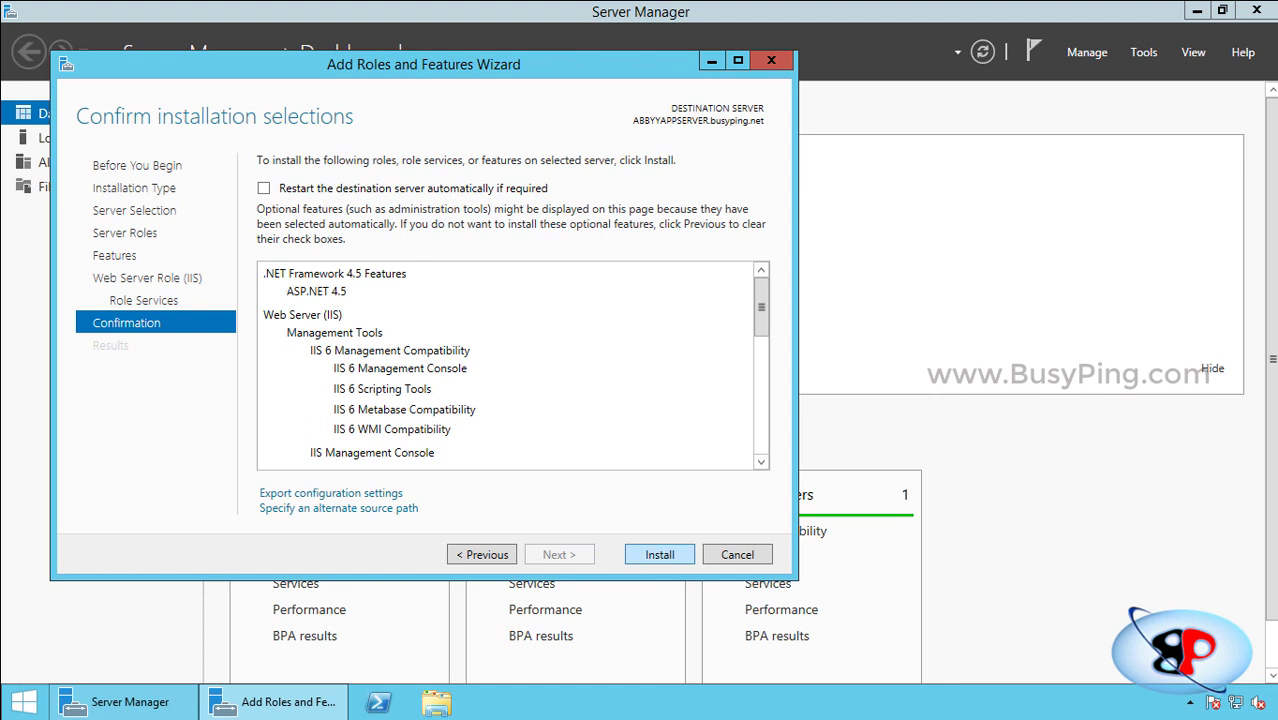
Install the selected IIS features, verify success in notifications, and close Server Manager.
key("Return")
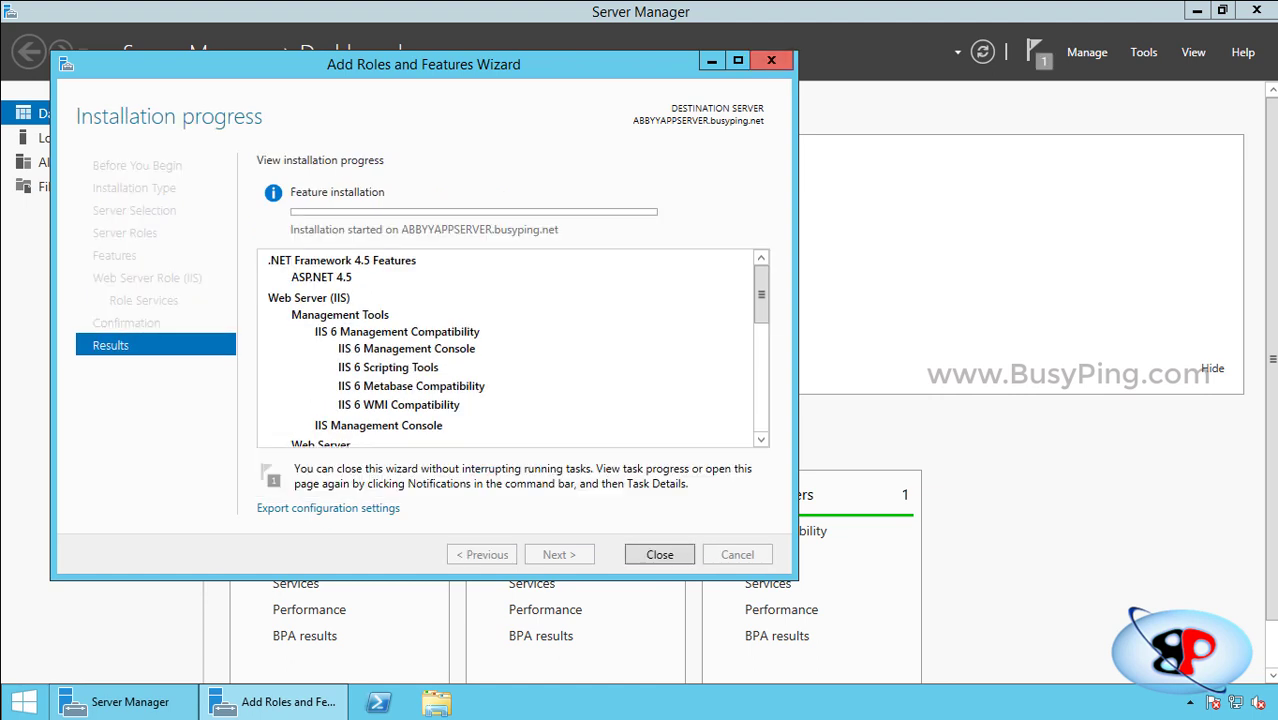
left_click(771, 61)
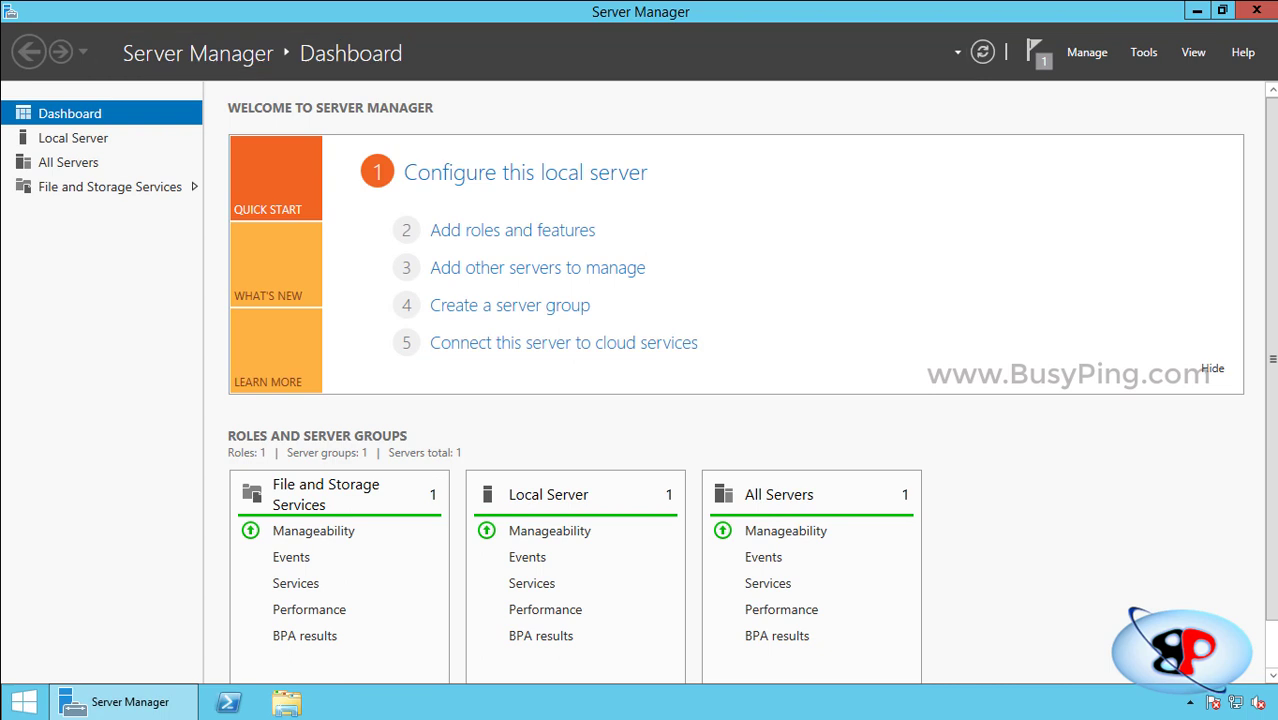
left_click(1035, 52)
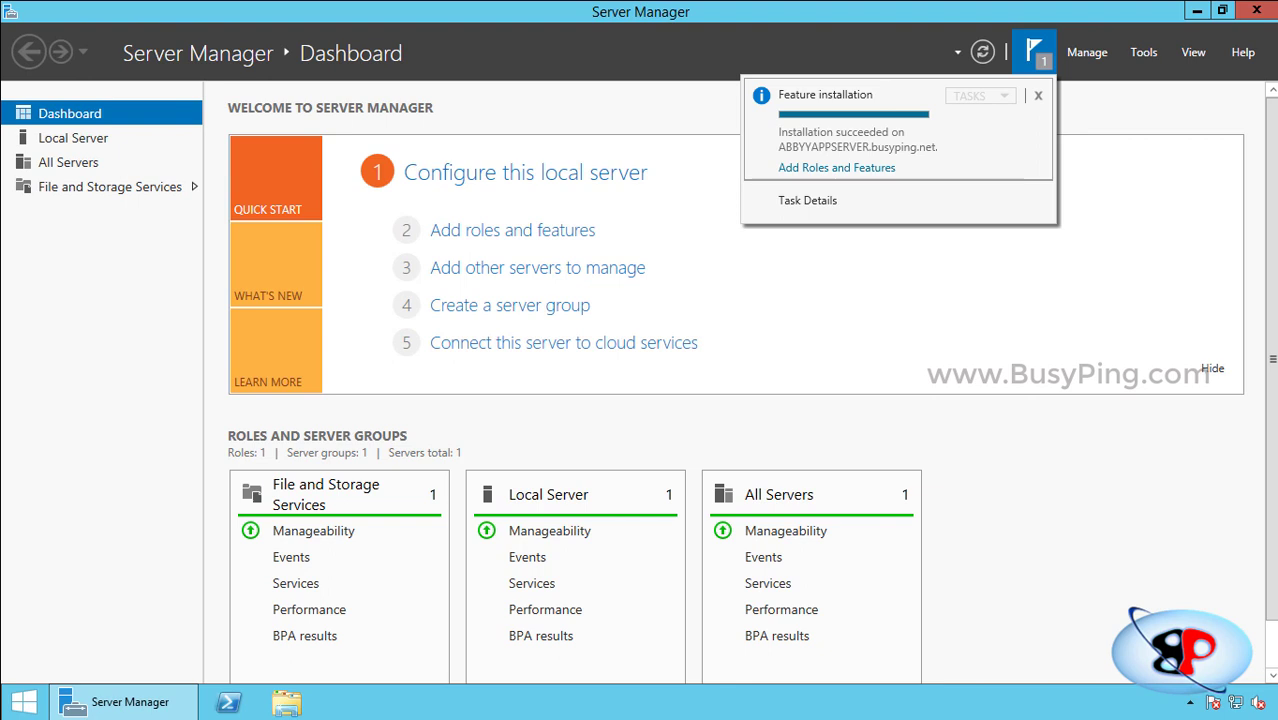
key("Escape")
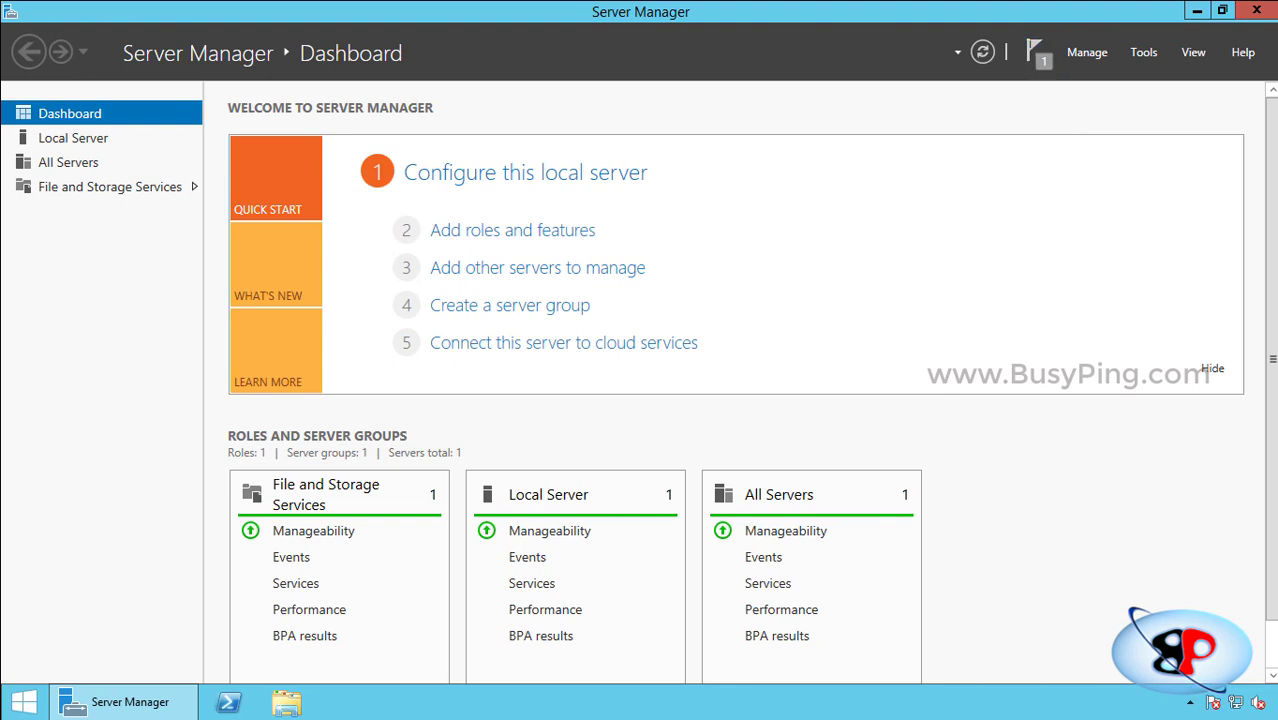
left_click(1256, 10)
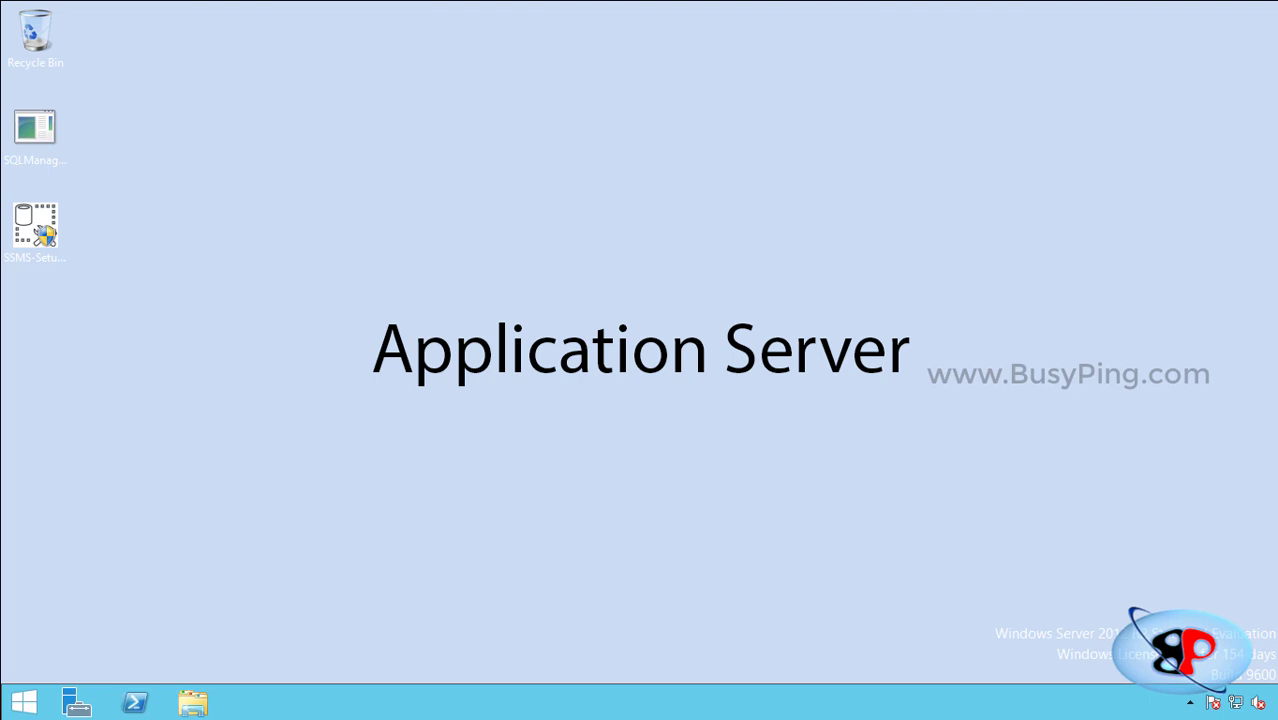
Create a new folder named ABBYY on the C: drive.
left_click(193, 703)
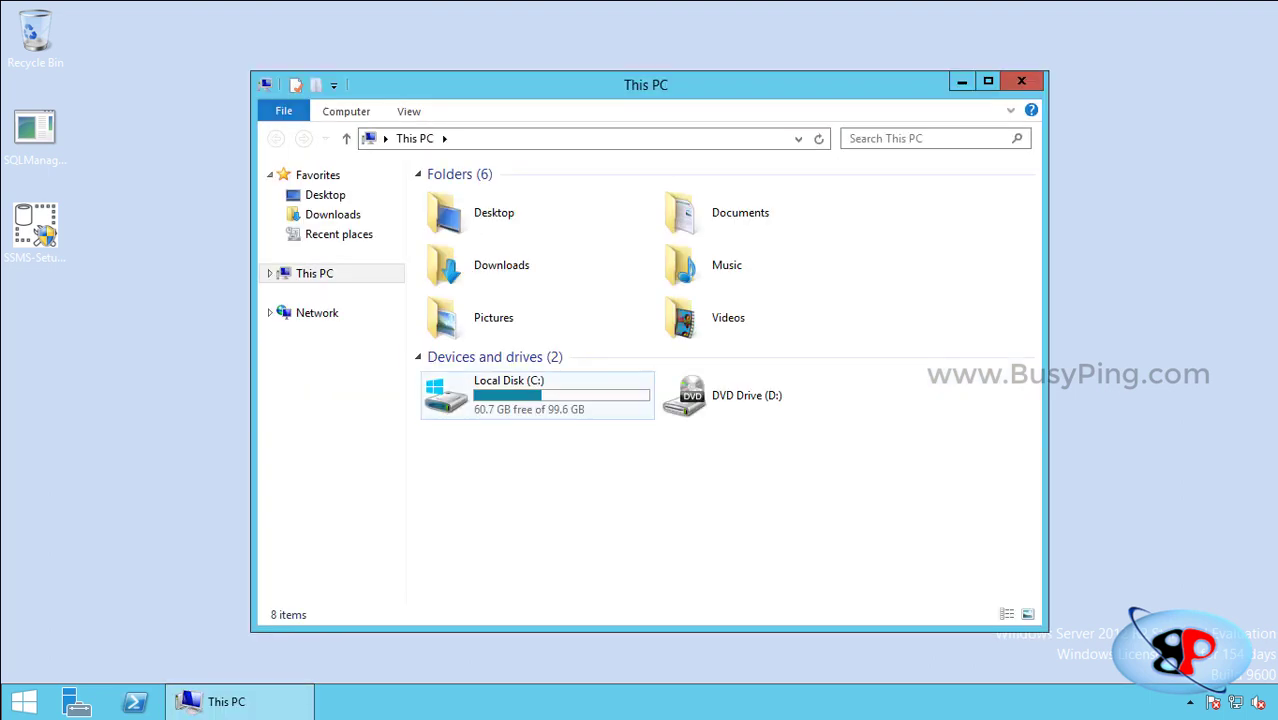
double_click(536, 394)
double_click(689, 86)
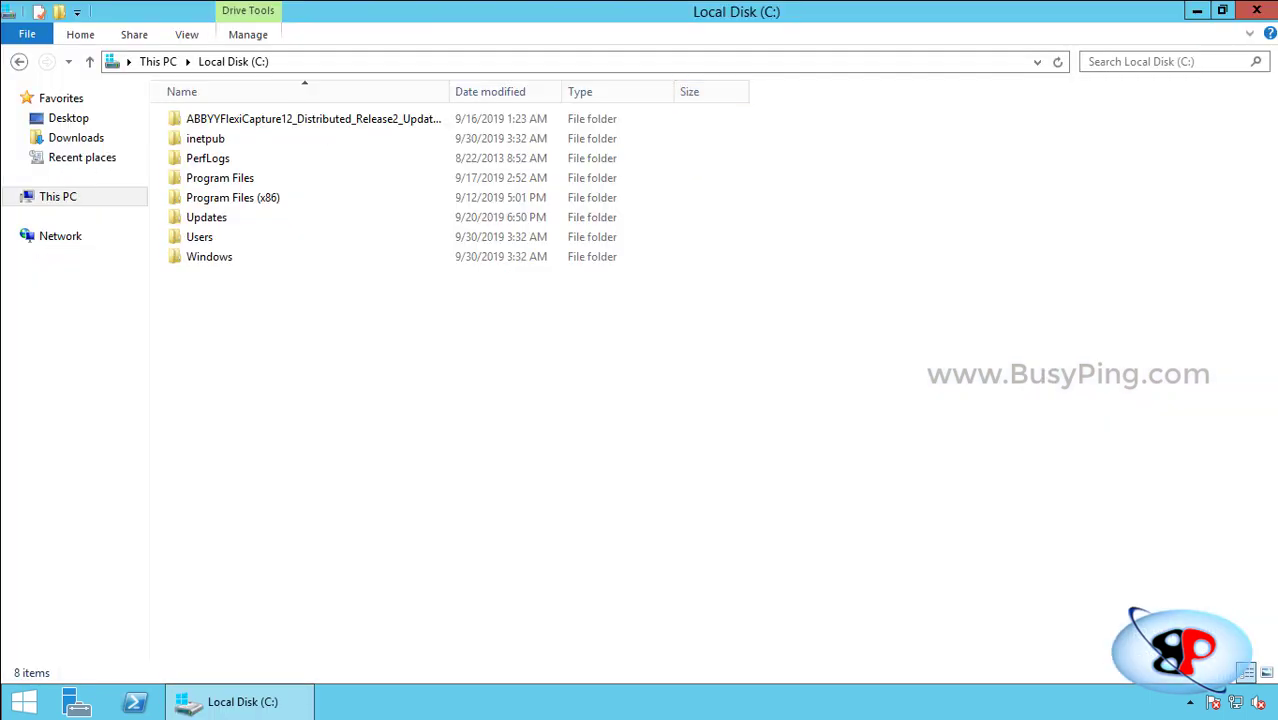
right_click(251, 401)
mouse_move(300, 568)
left_click(450, 569)
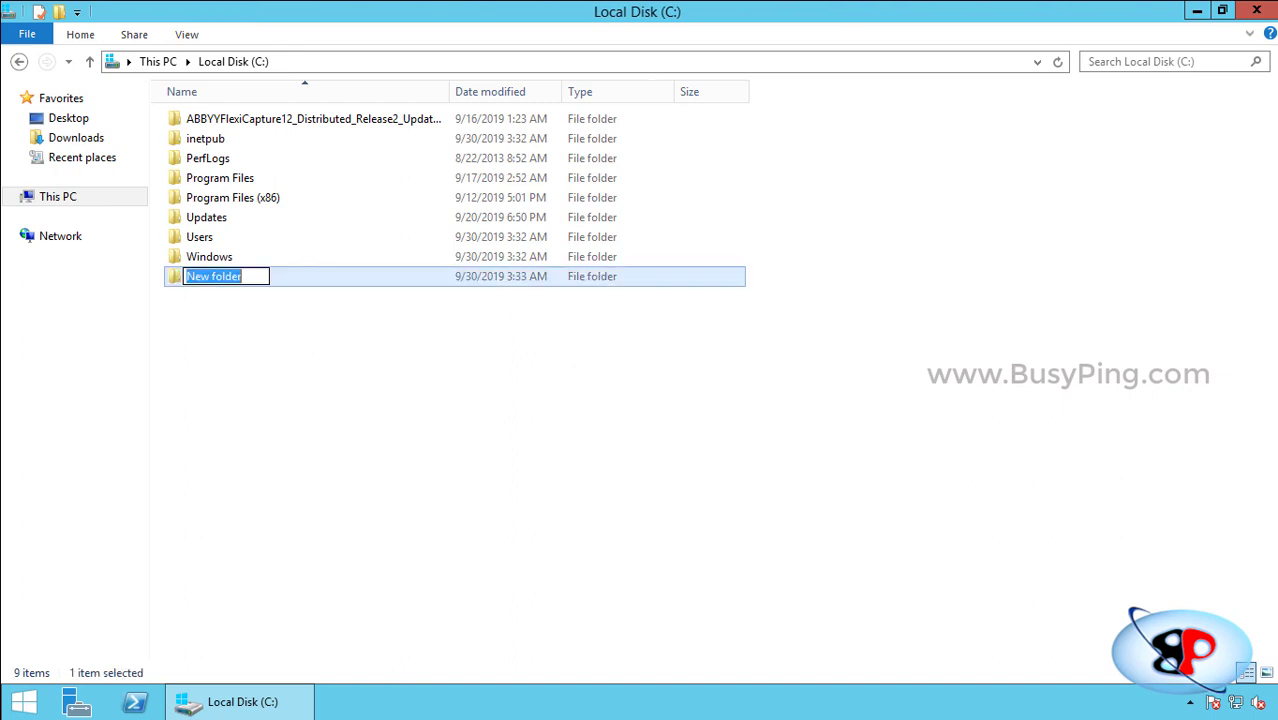
type("ABBYY")
key("Return")
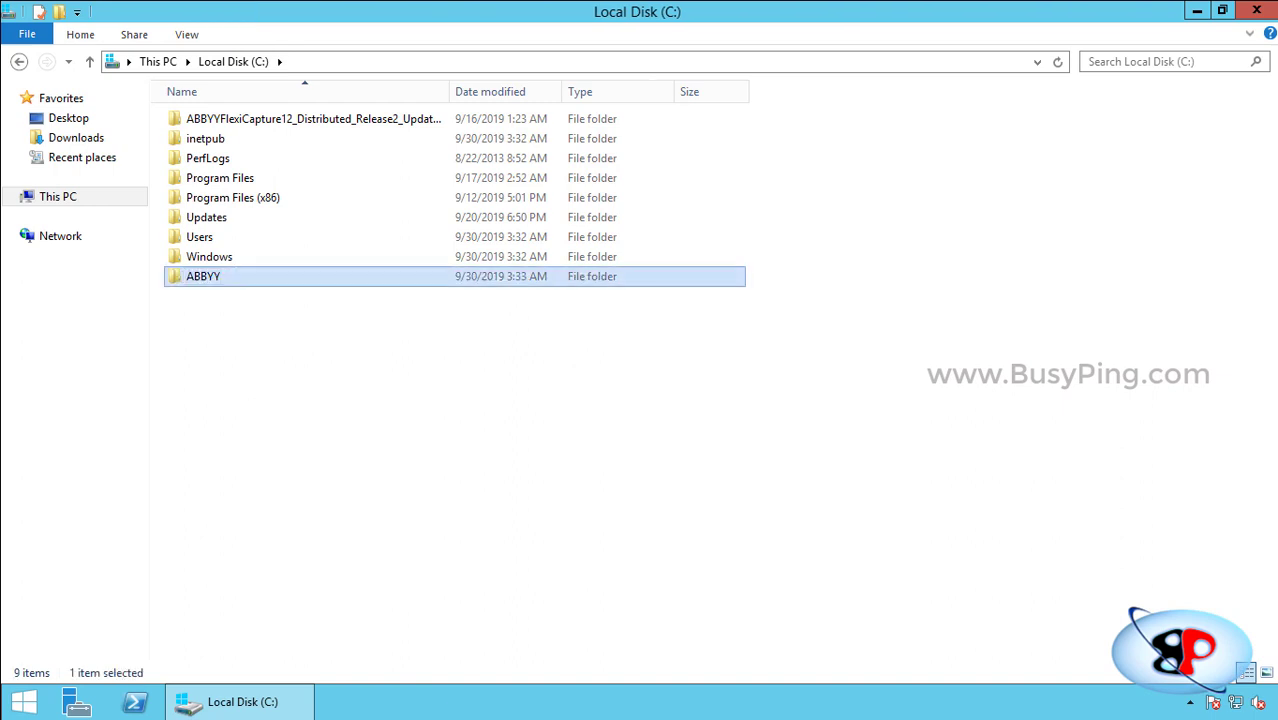
Share the ABBYY folder under the name ABBYY and bring up its share permissions.
right_click(287, 274)
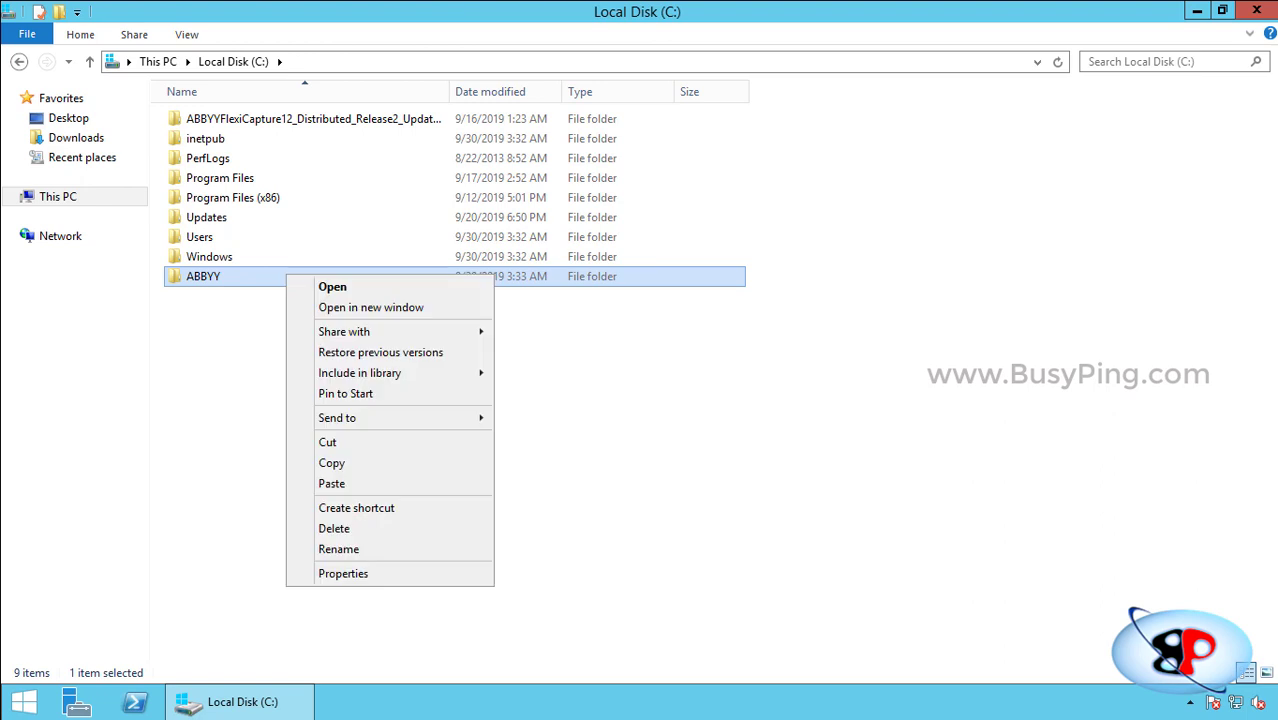
left_click(343, 573)
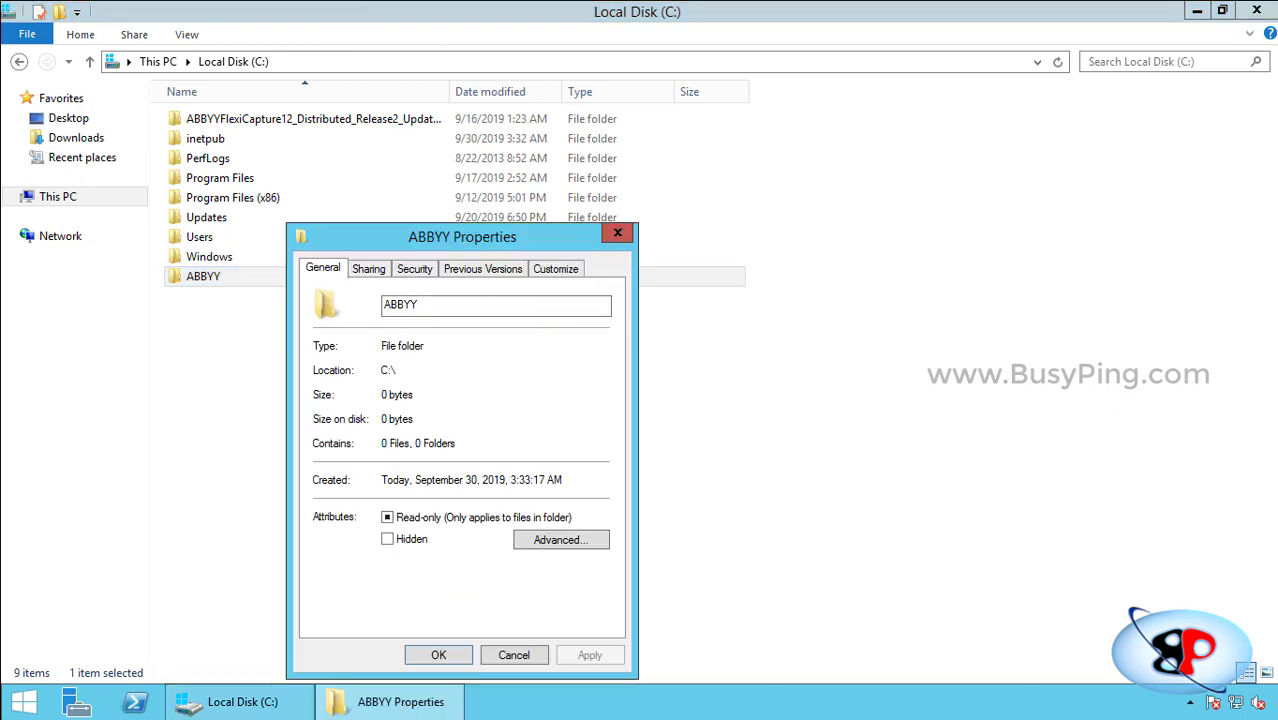
key("ctrl+Tab")
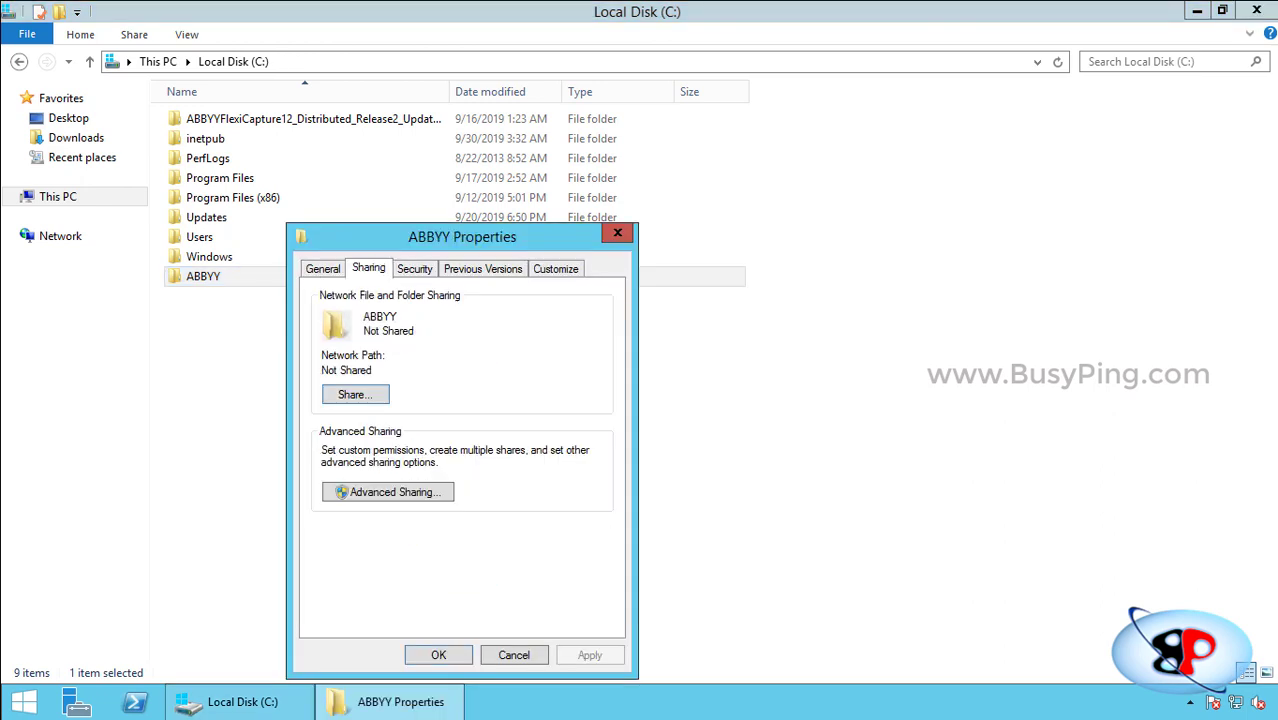
key("Tab")
key("Return")
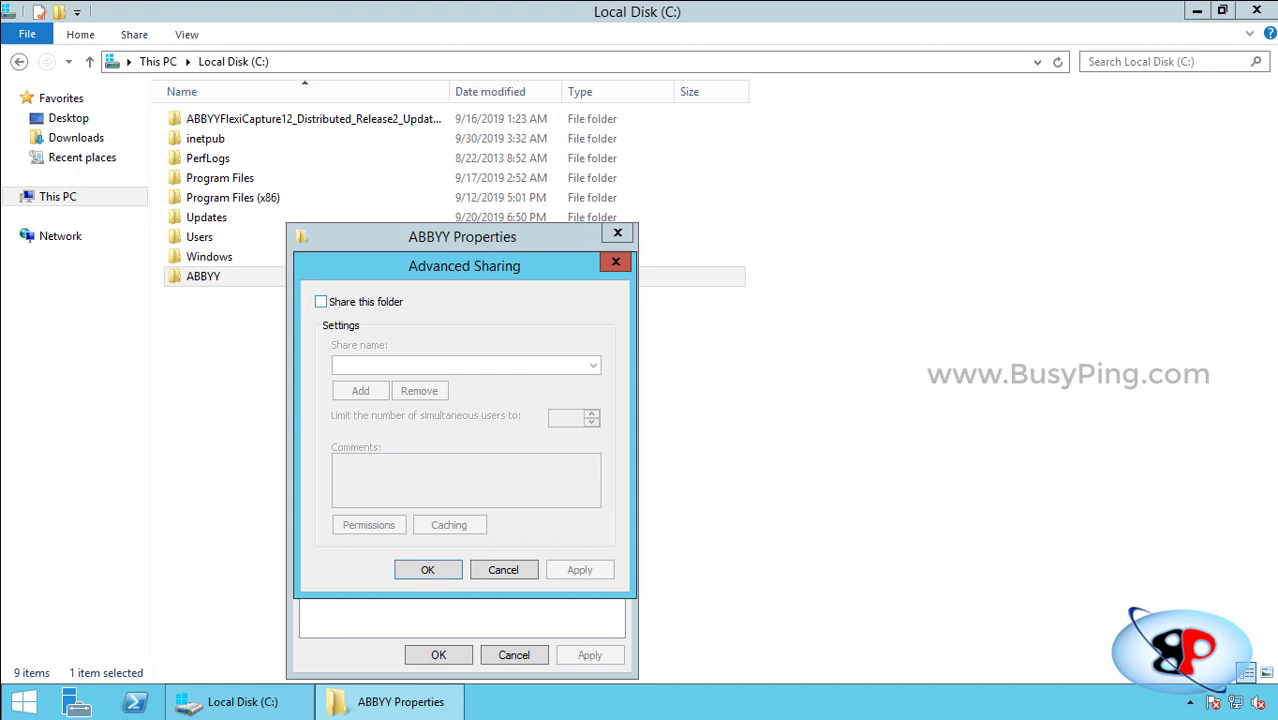
key("space")
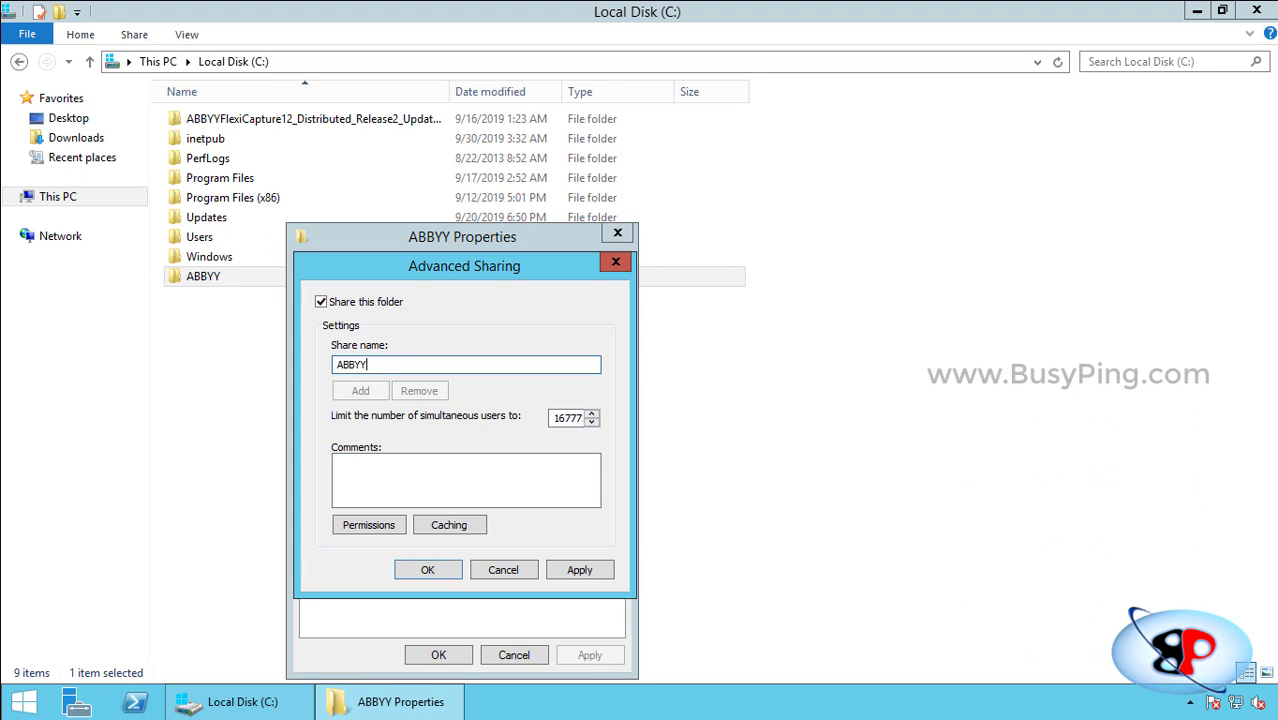
left_click(369, 525)
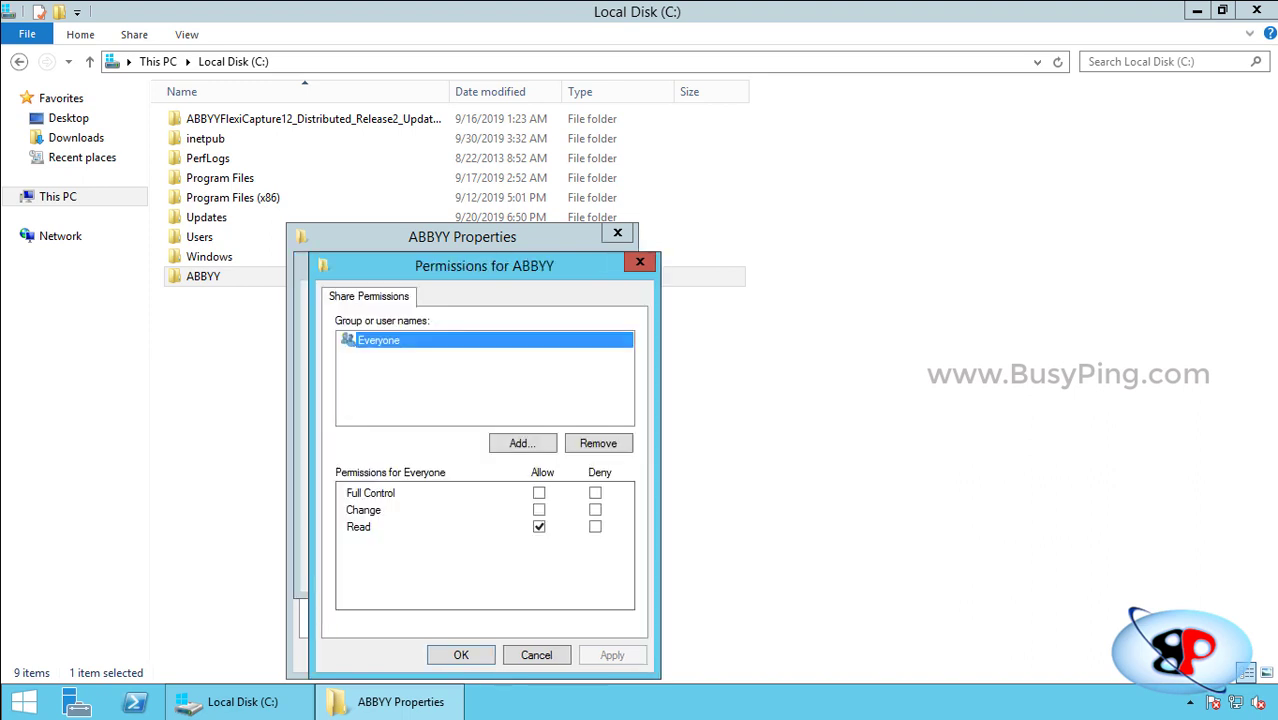
Give svcabbyyprocstation, svcabbyyprocserver and a user account Full Control share permission.
left_click(522, 443)
type("sv")
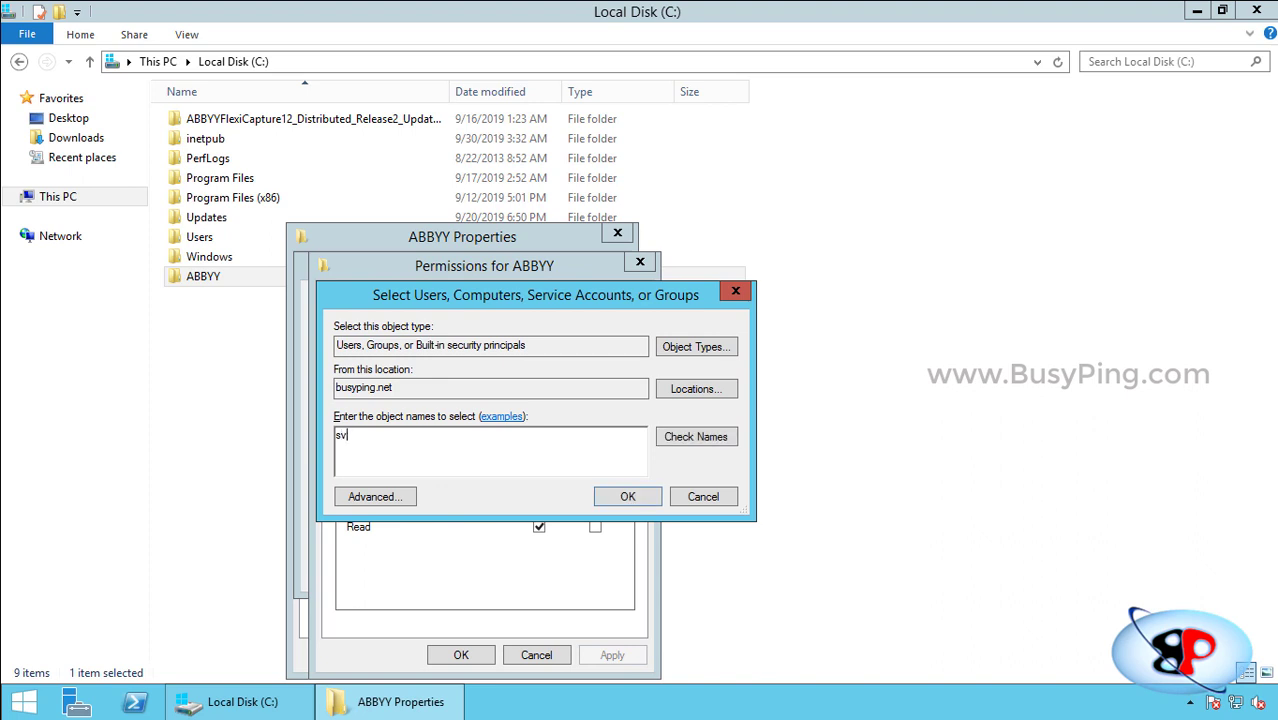
type("cabbyyprocstation")
key("Return")
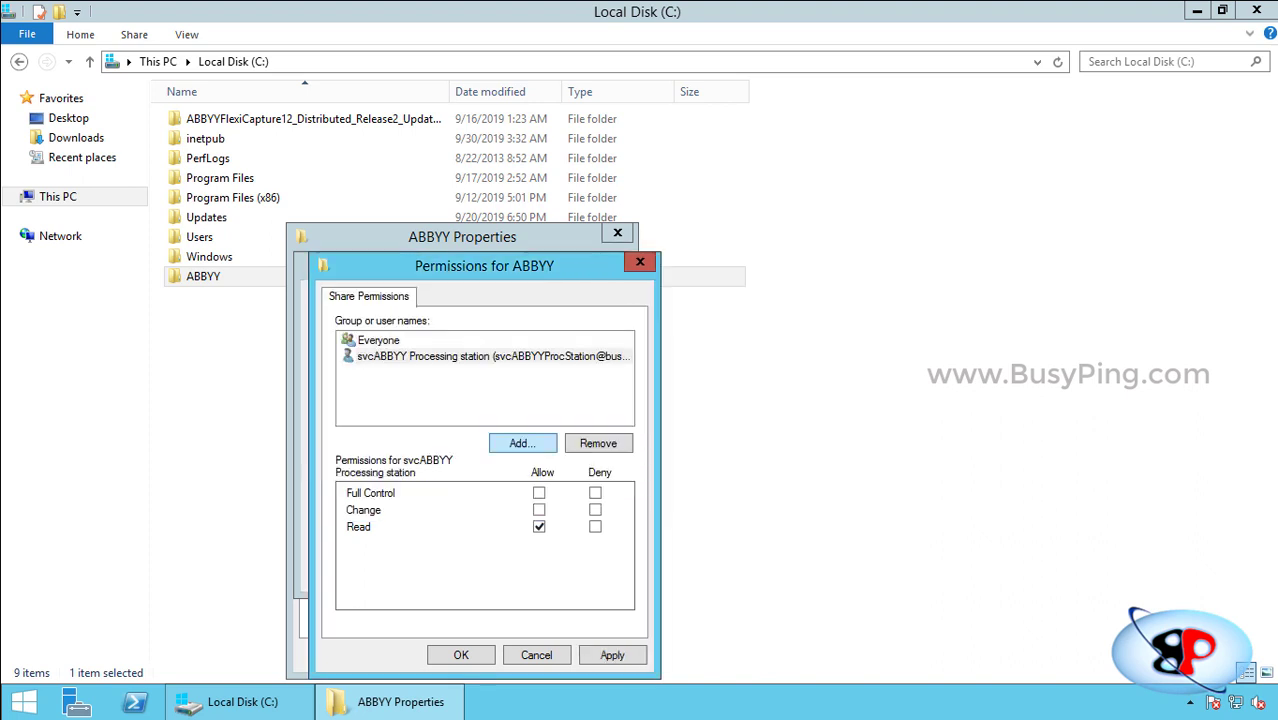
left_click(539, 493)
left_click(522, 443)
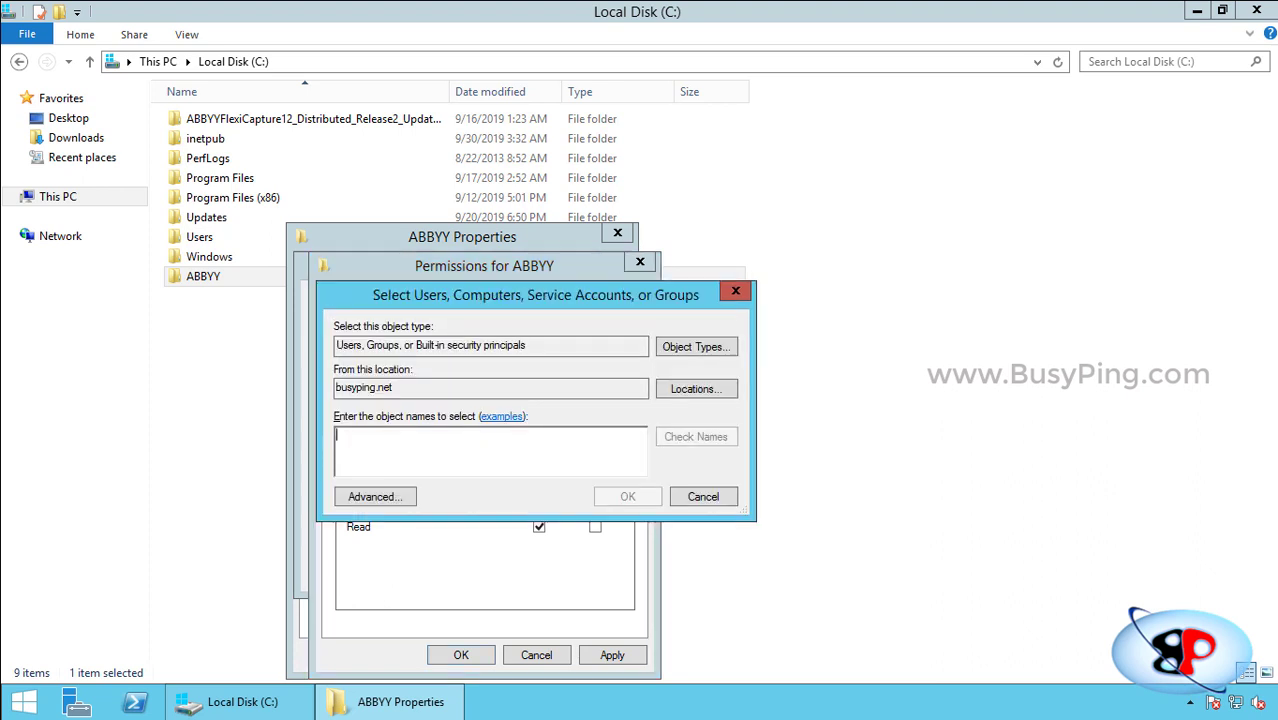
type("svcabbyyprocserver")
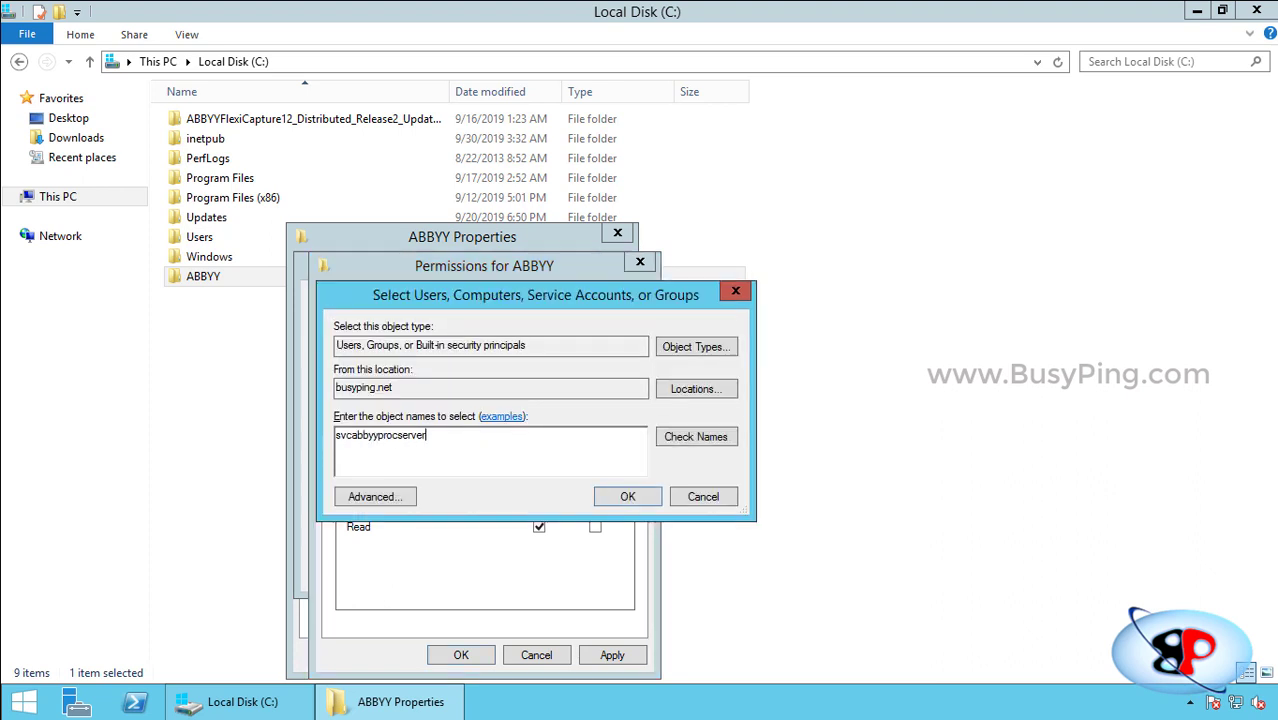
key("Return")
left_click(539, 493)
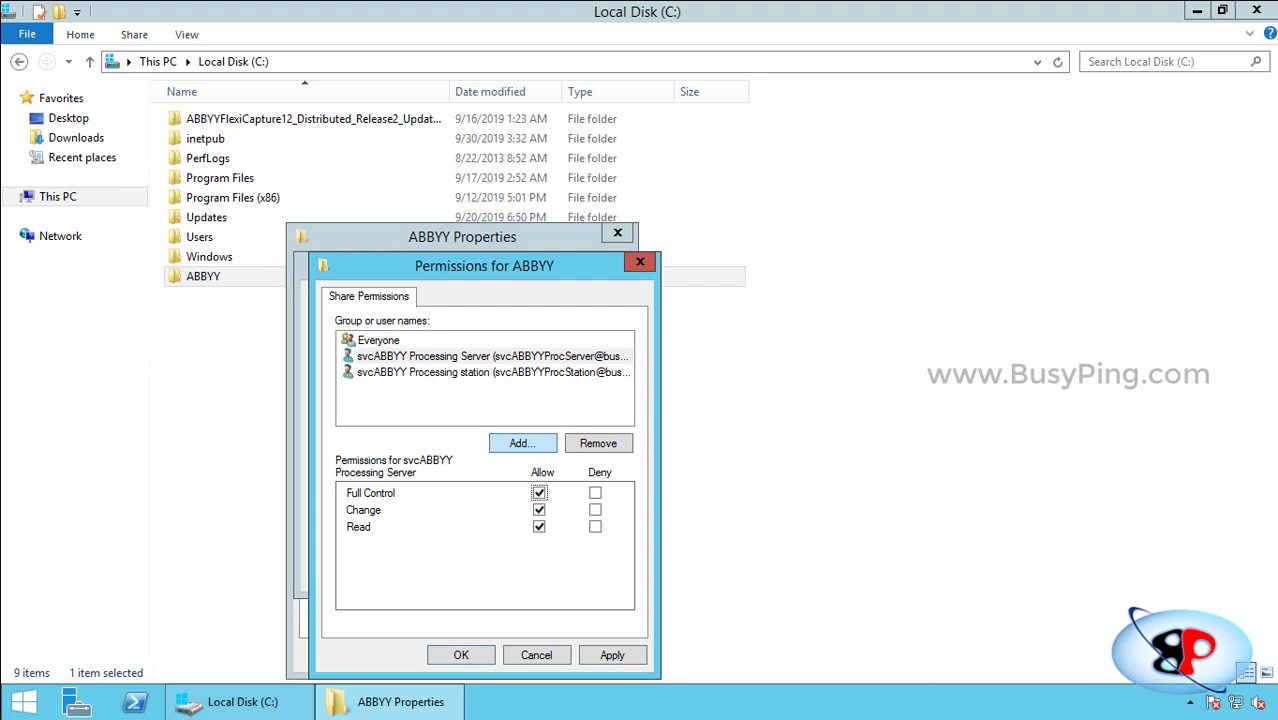
left_click(522, 443)
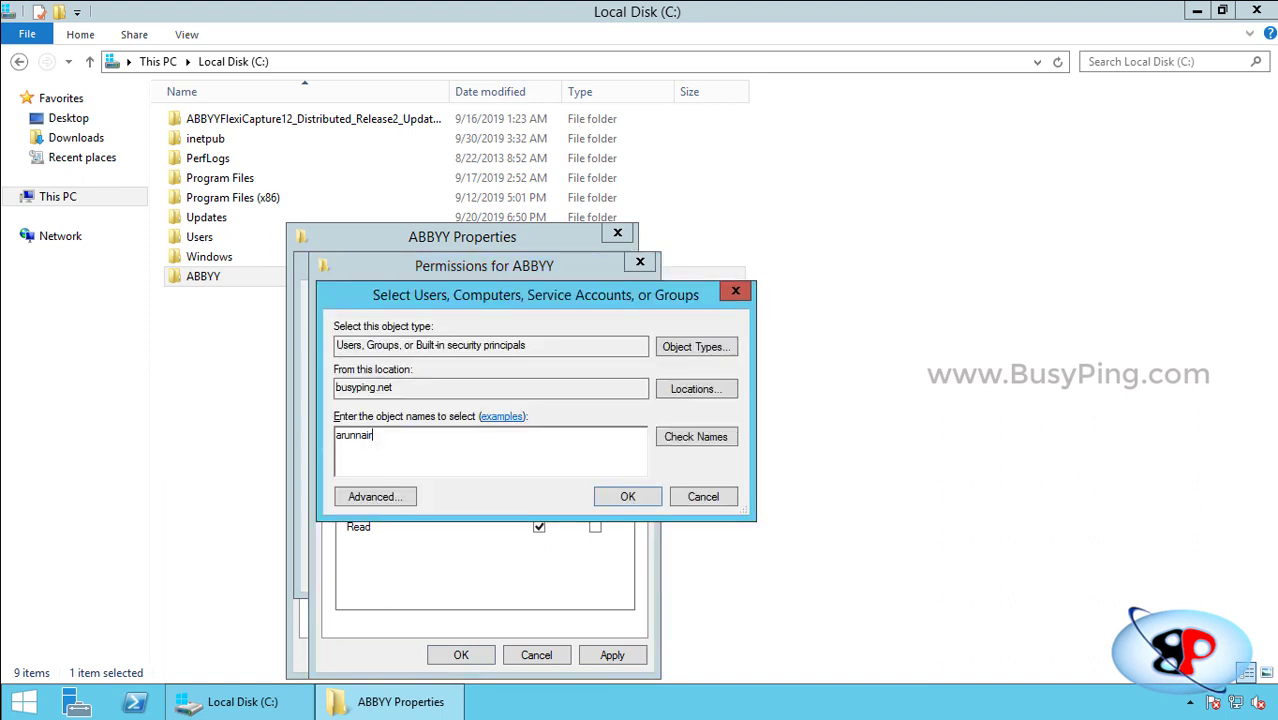
key("Return")
left_click(539, 493)
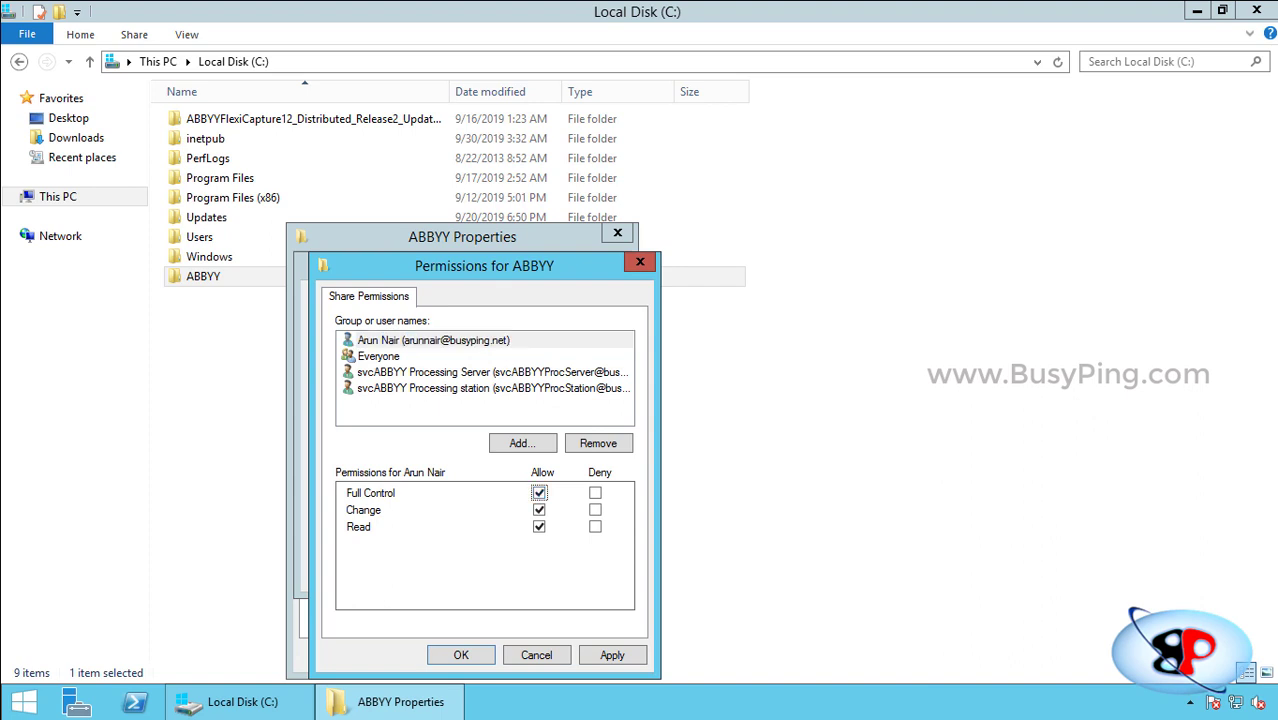
Apply the share permissions and confirm the advanced sharing settings for ABBYY.
left_click(612, 655)
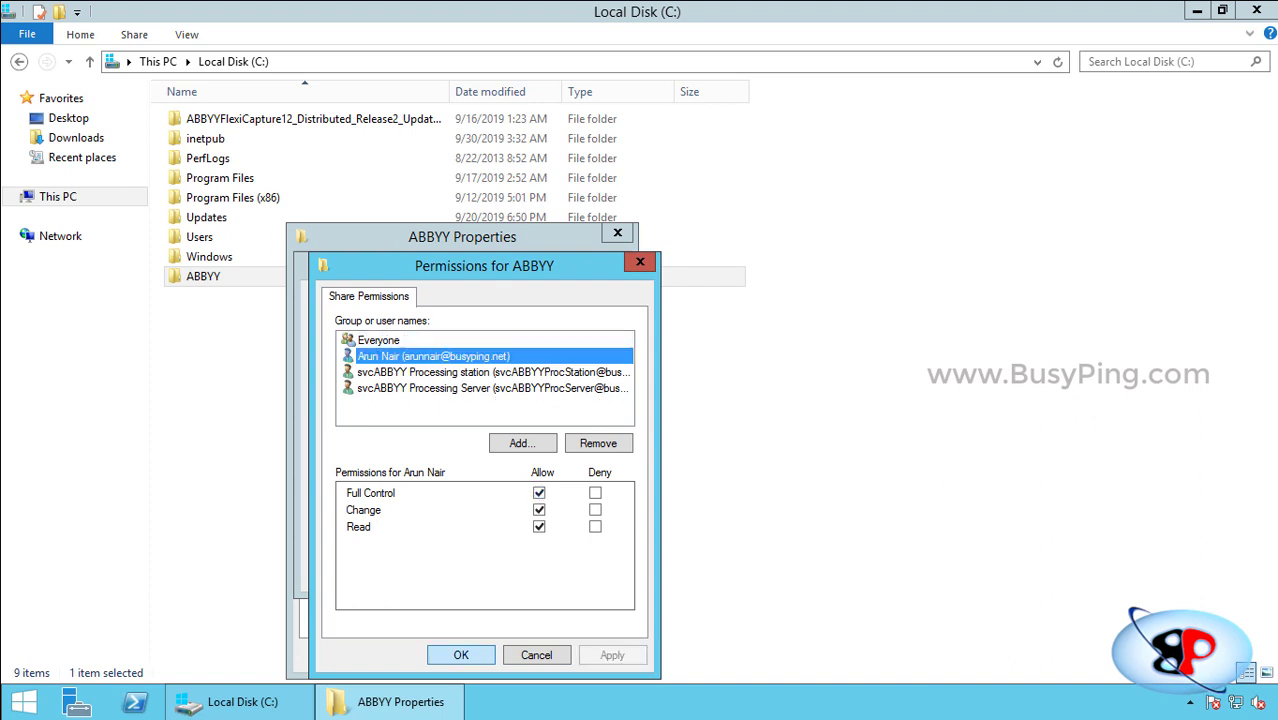
key("Return")
left_click(580, 570)
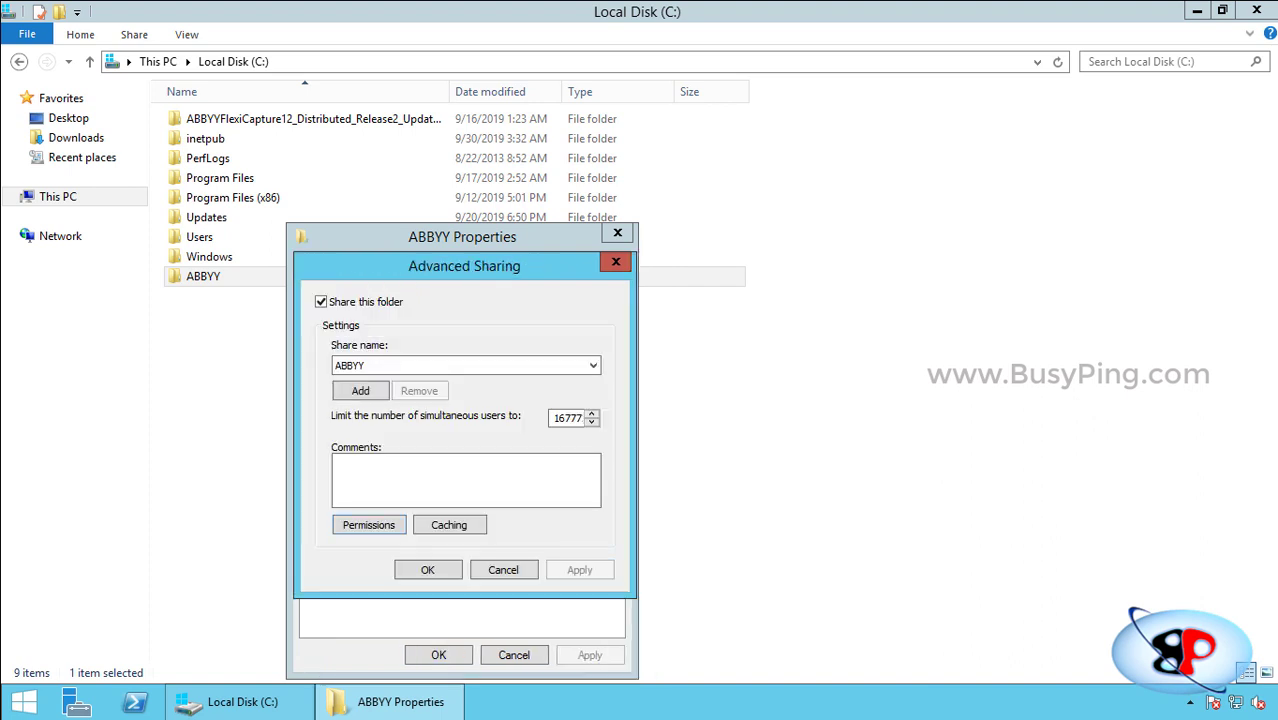
left_click(428, 570)
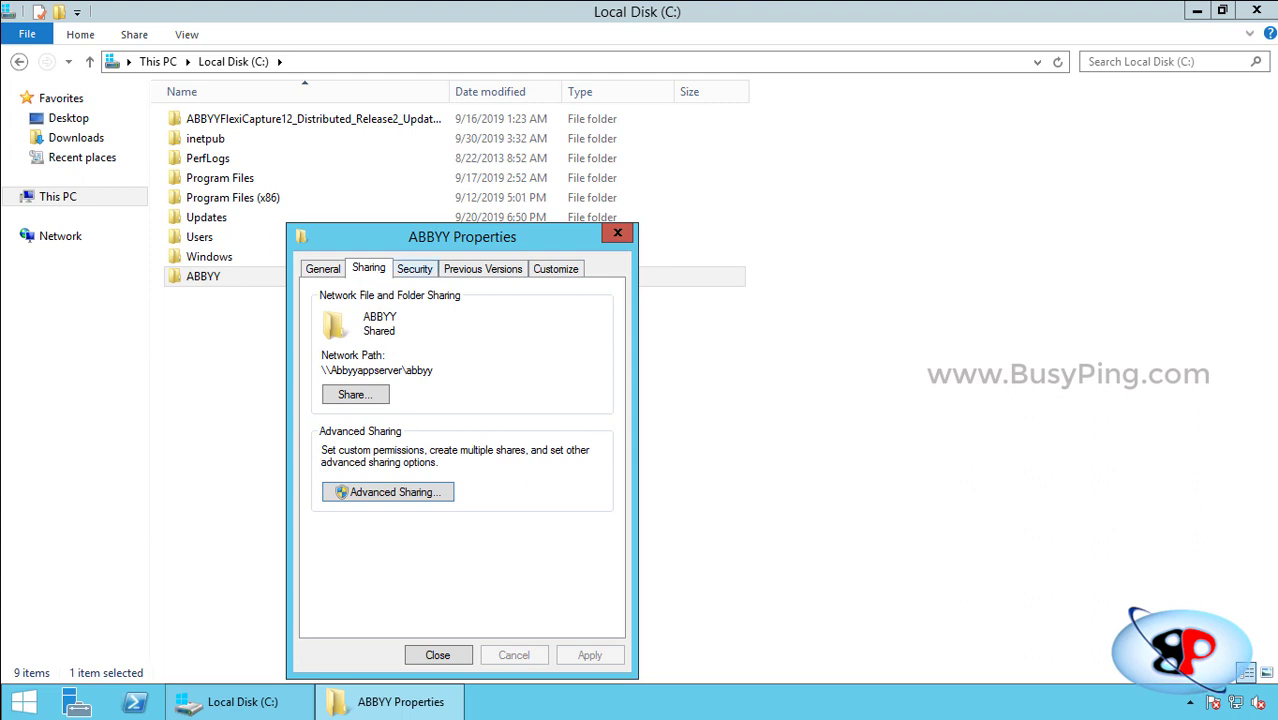
left_click(415, 269)
Grant the user account Full control in the ABBYY folder's security permissions.
left_click(414, 373)
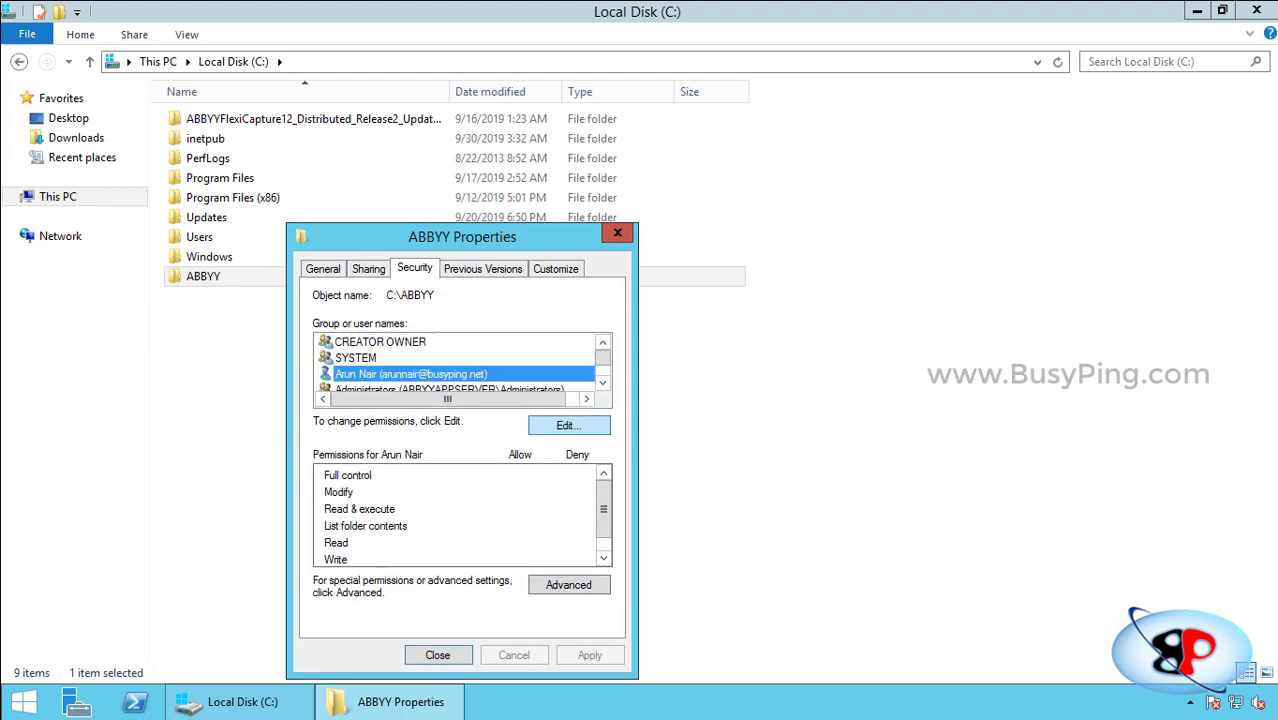
left_click(565, 425)
left_click(442, 403)
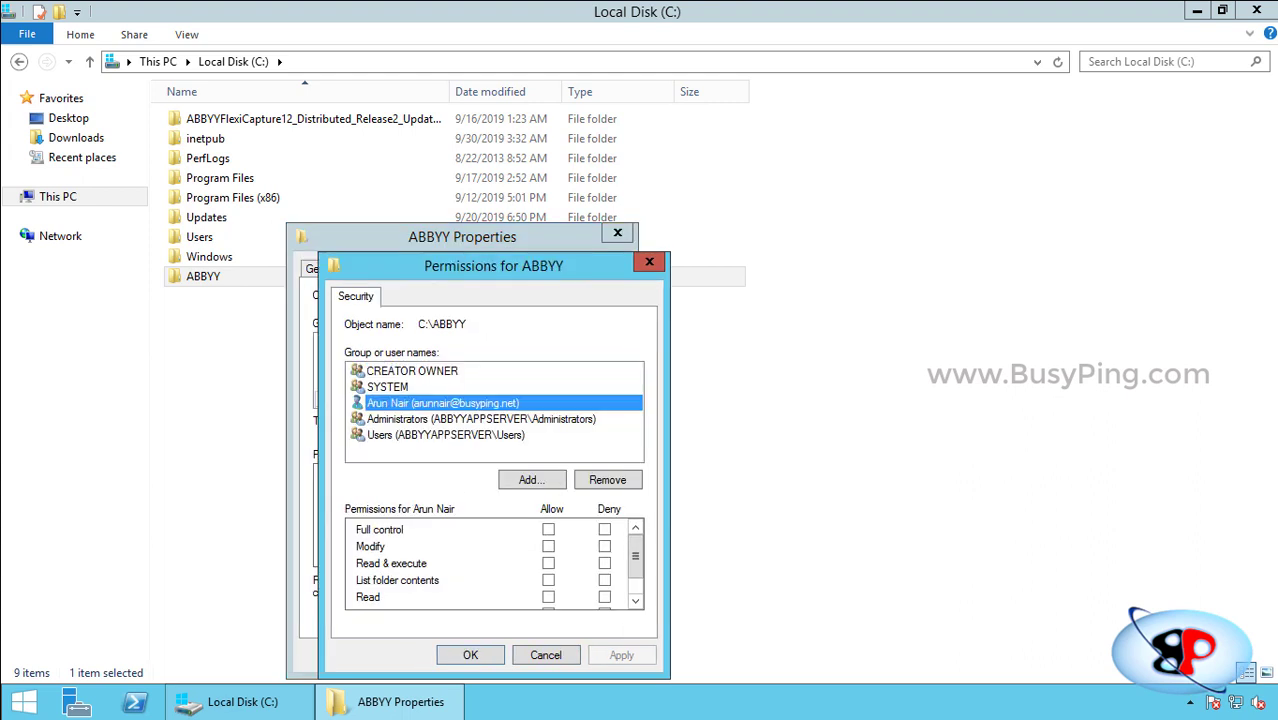
left_click(548, 529)
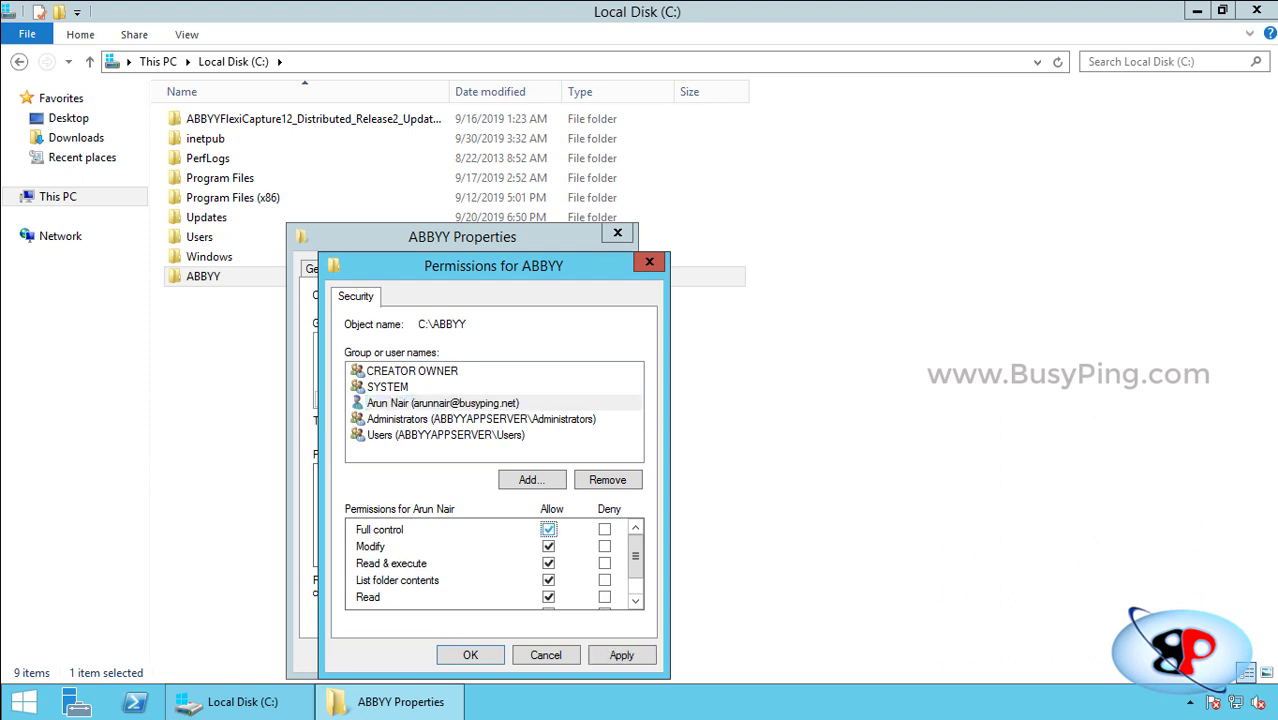
Add svcabbyyprocstation and svcabbyyprocserver with Full control to ABBYY's security and apply.
left_click(531, 479)
type("svcabb")
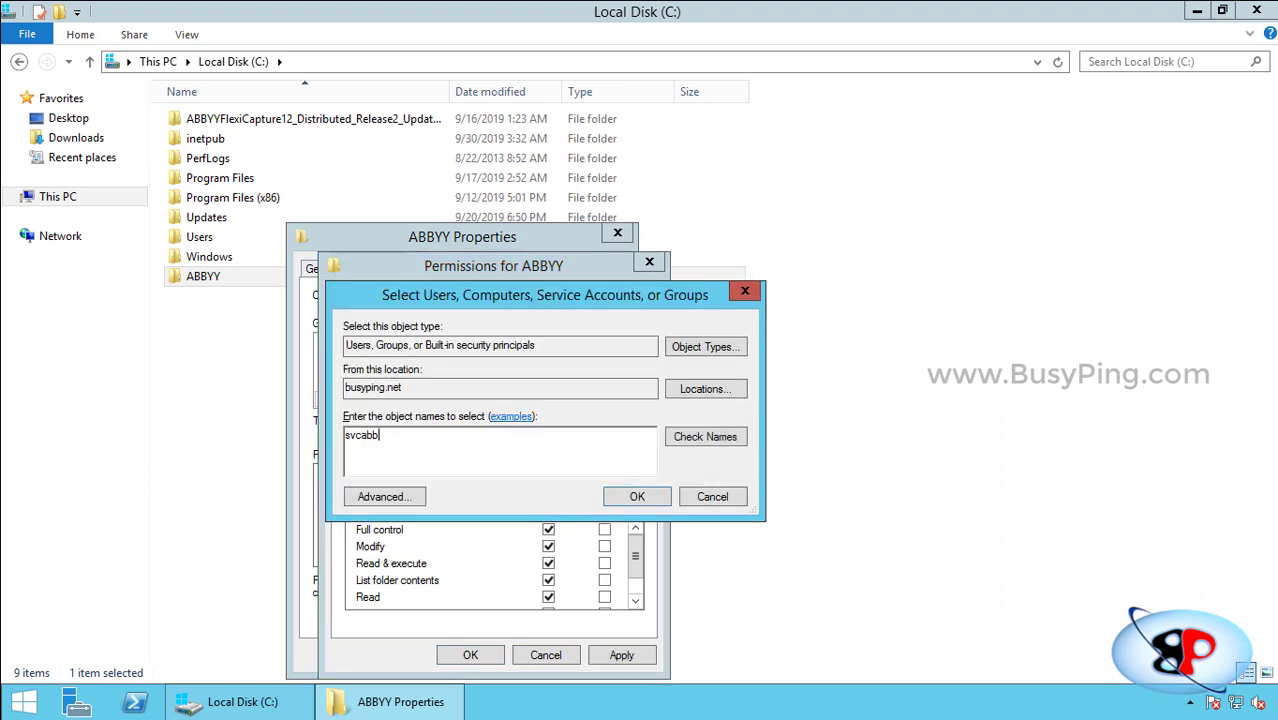
type("yyprocstation")
key("Return")
left_click(548, 529)
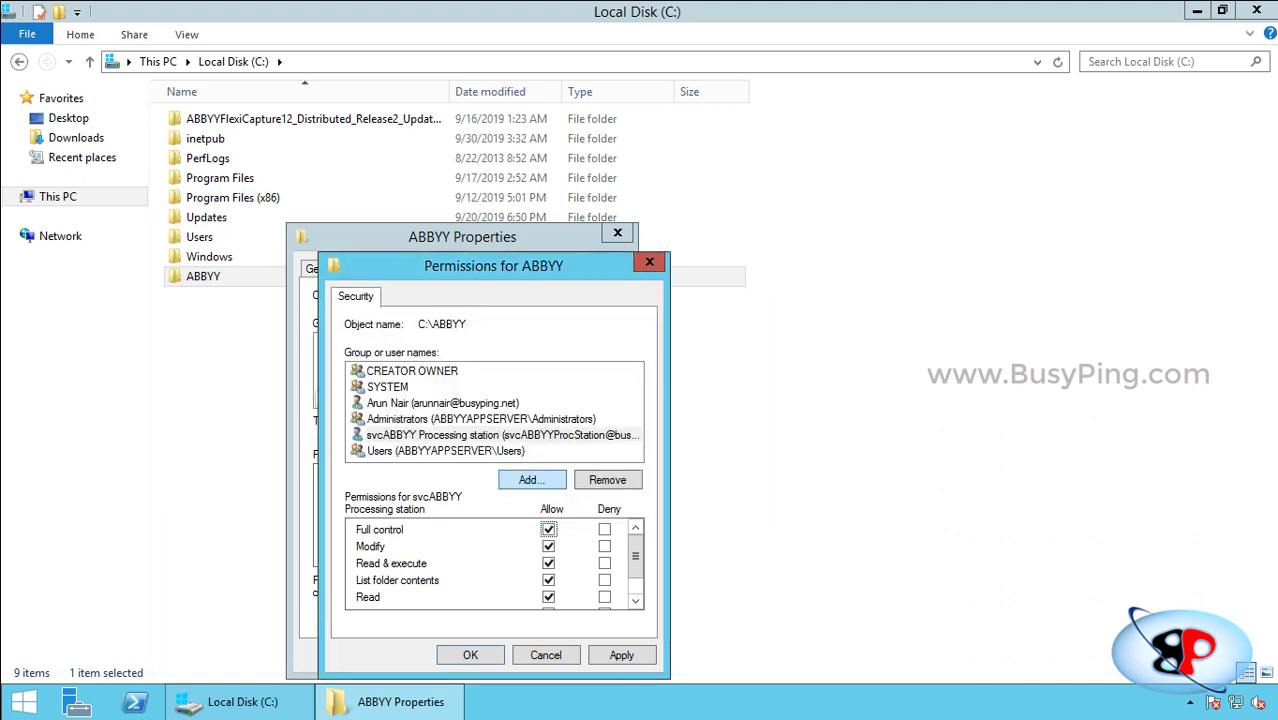
left_click(531, 480)
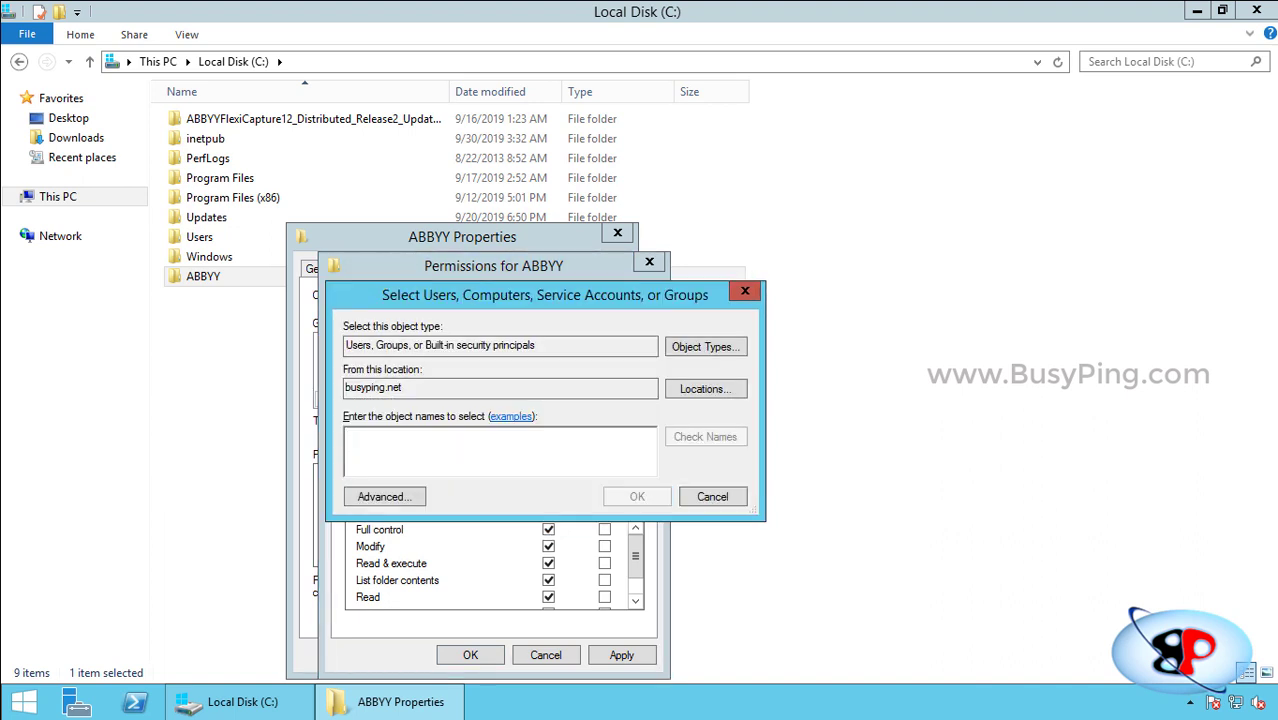
type("svcabbyy")
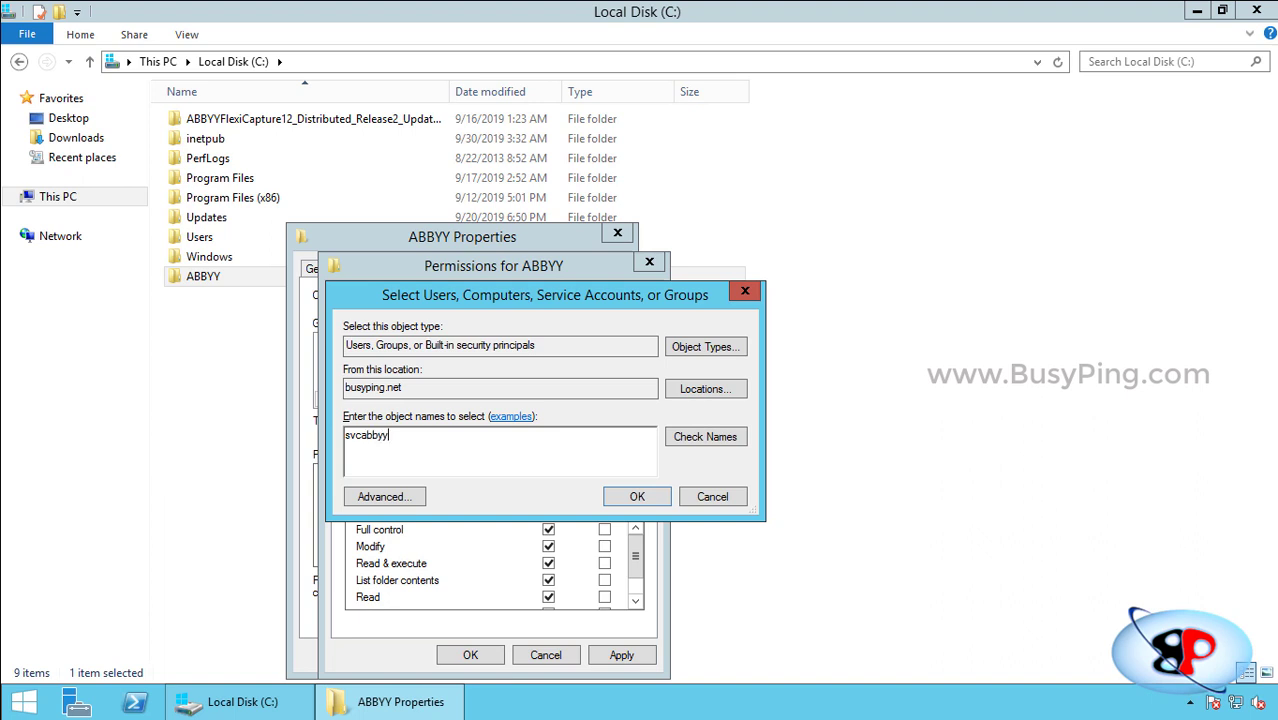
type("procserver")
key("Return")
left_click(548, 529)
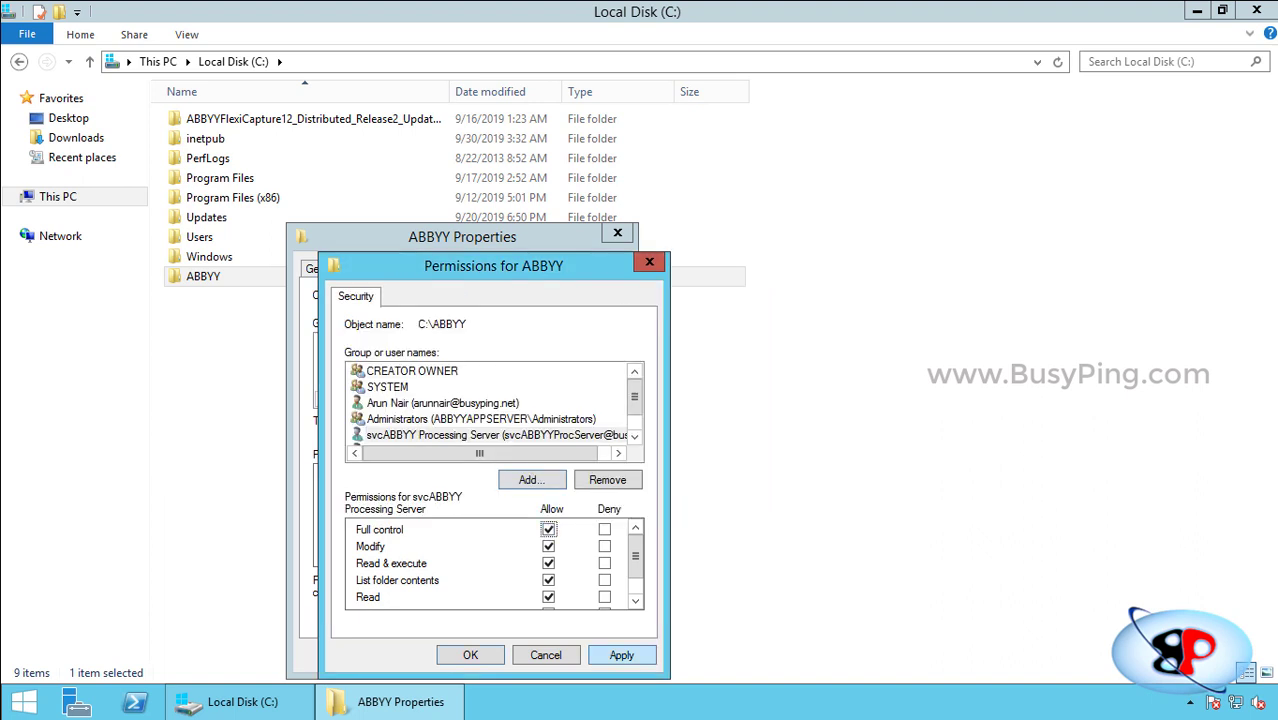
left_click(621, 655)
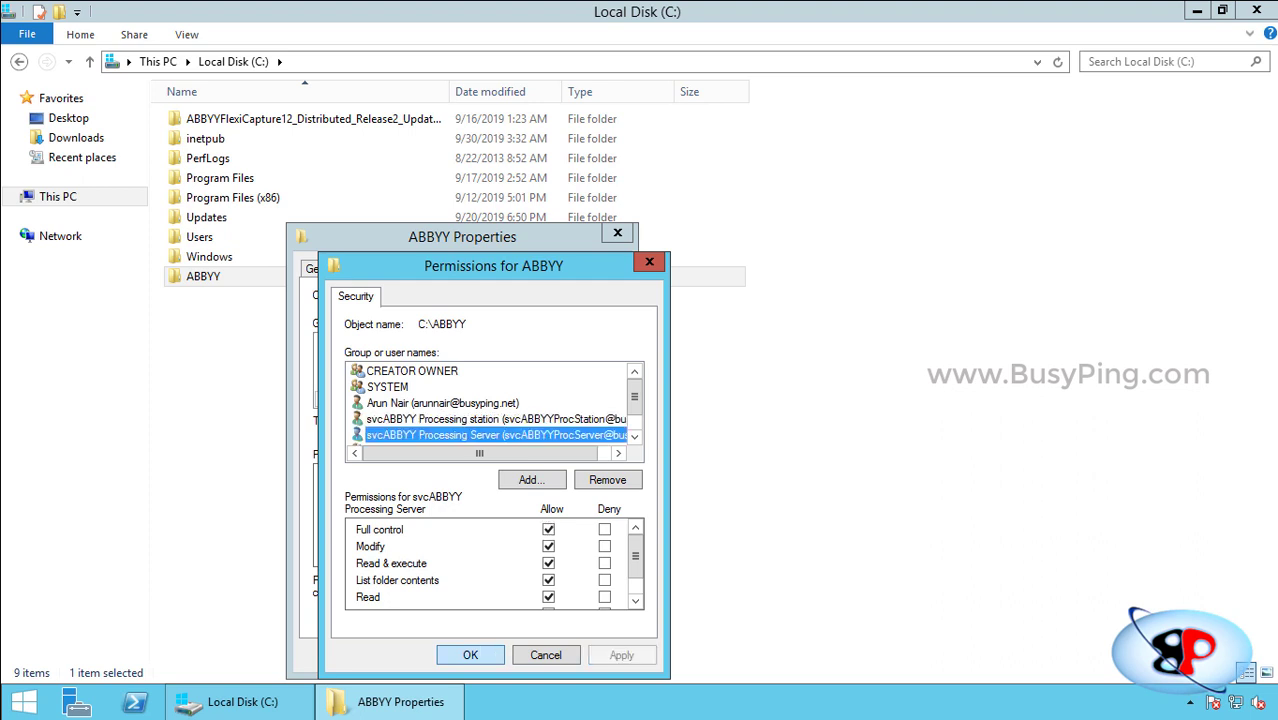
key("Return")
key("Return")
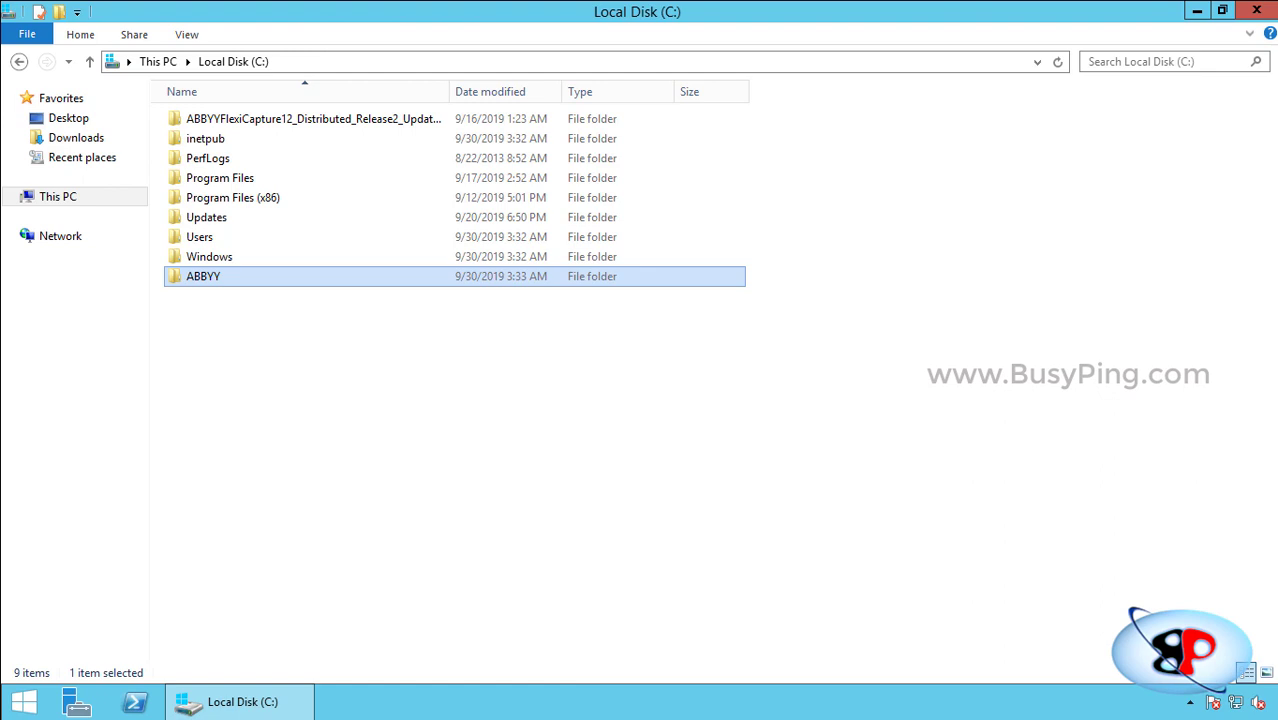
Create a folder named BATCHDATA inside C:\ABBYY.
key("Return")
key("shift+F10")
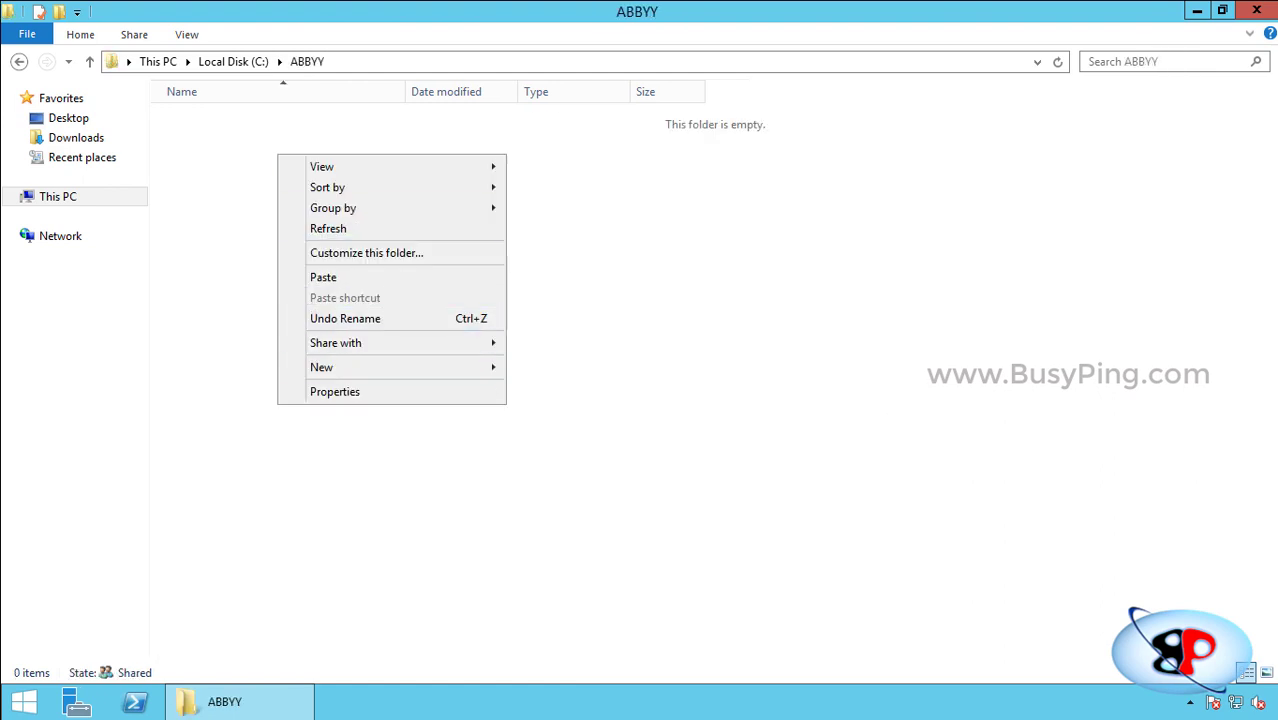
key("Up")
key("Up")
key("Right")
key("Return")
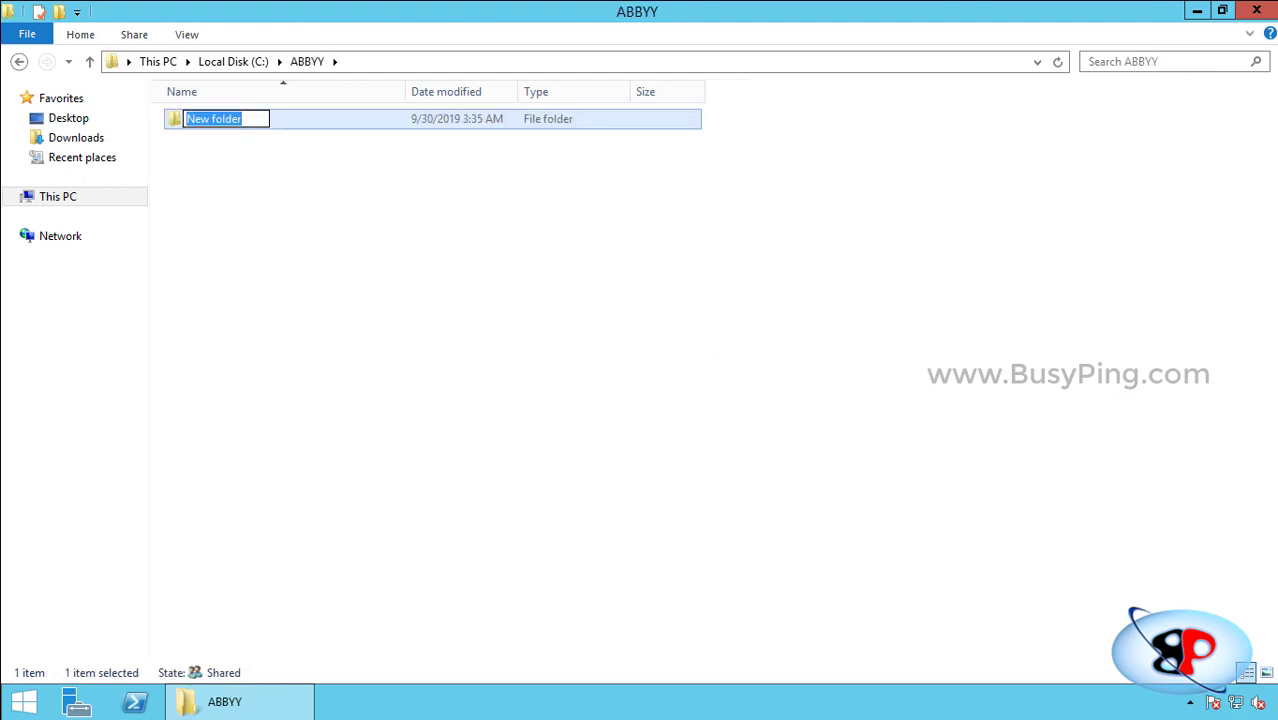
type("BATCHDATA")
key("Return")
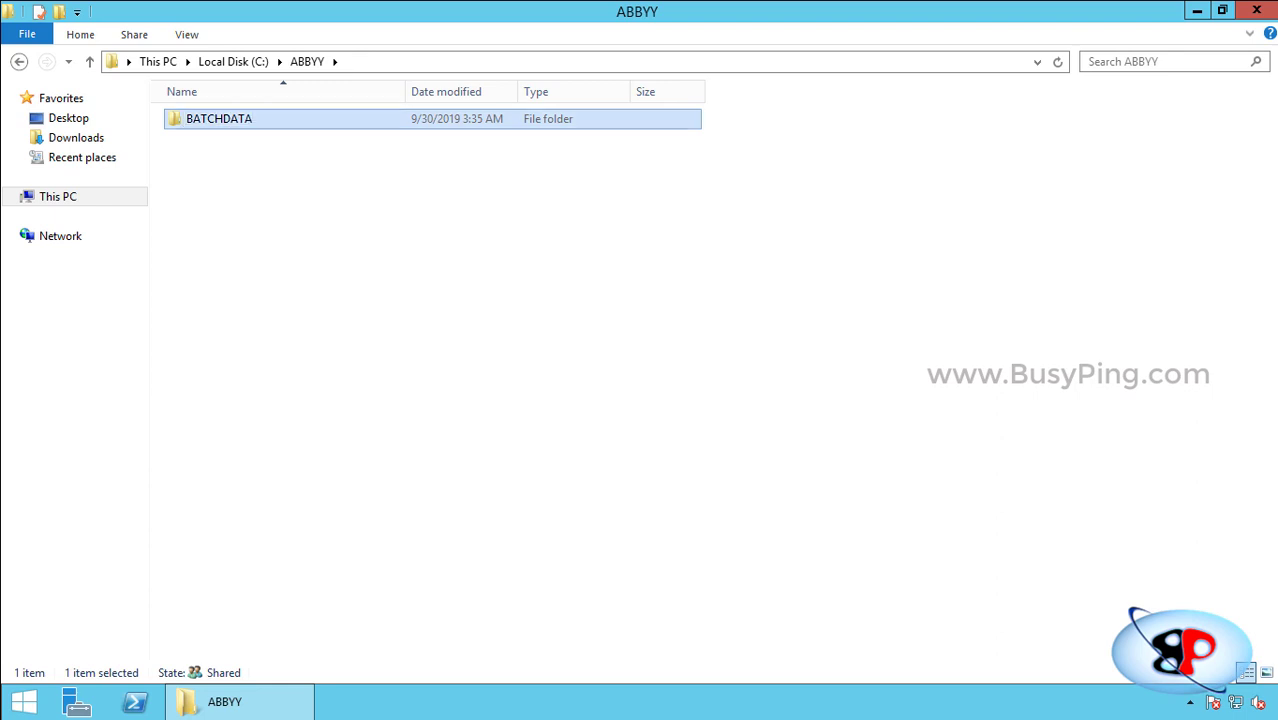
Check BATCHDATA's security tab shows inherited permissions for the ABBYY accounts, then close.
key("shift+F10")
key("Up")
key("Return")
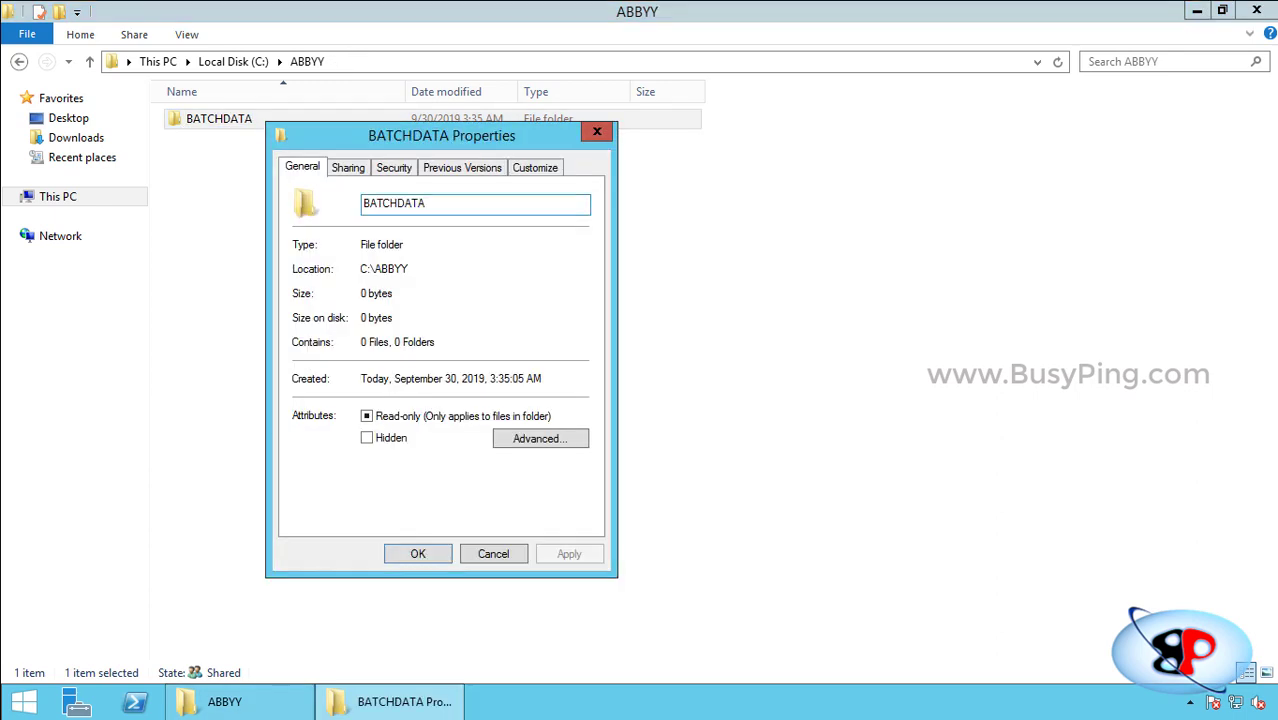
key("ctrl+Tab")
key("ctrl+Tab")
key("Down")
key("Down")
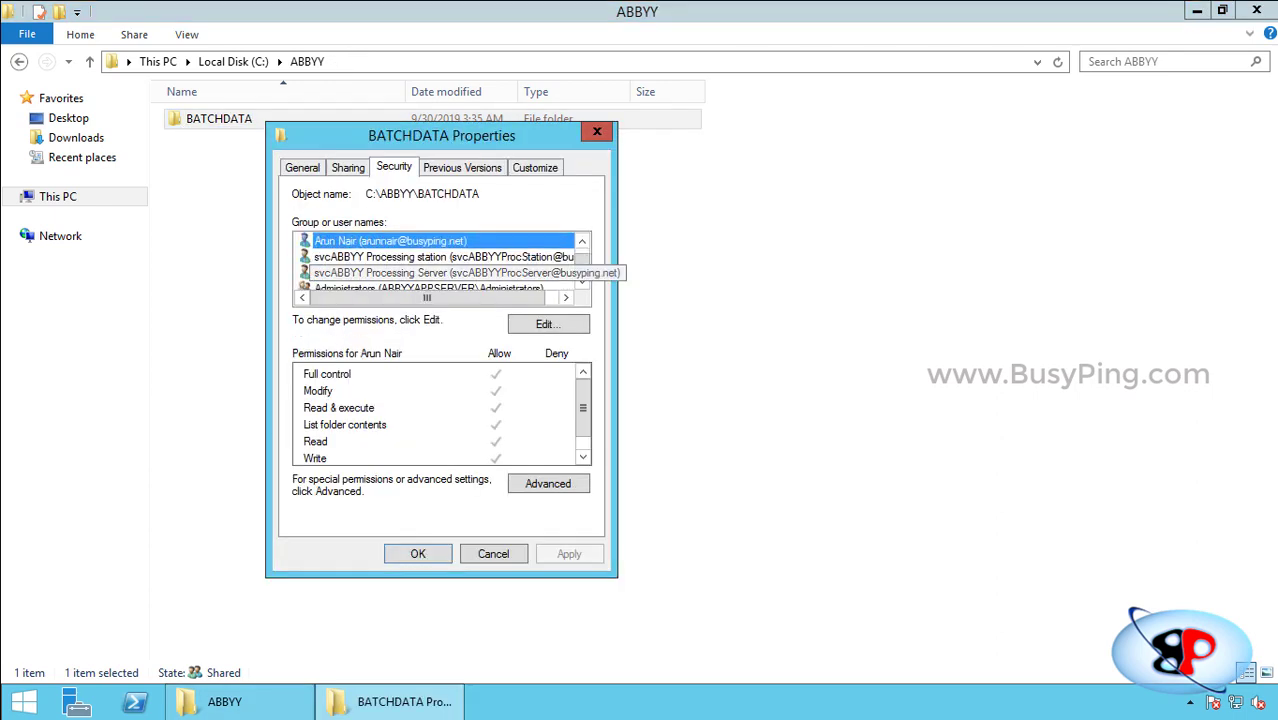
key("Down")
key("Down")
key("Up")
key("Up")
key("Down")
key("Down")
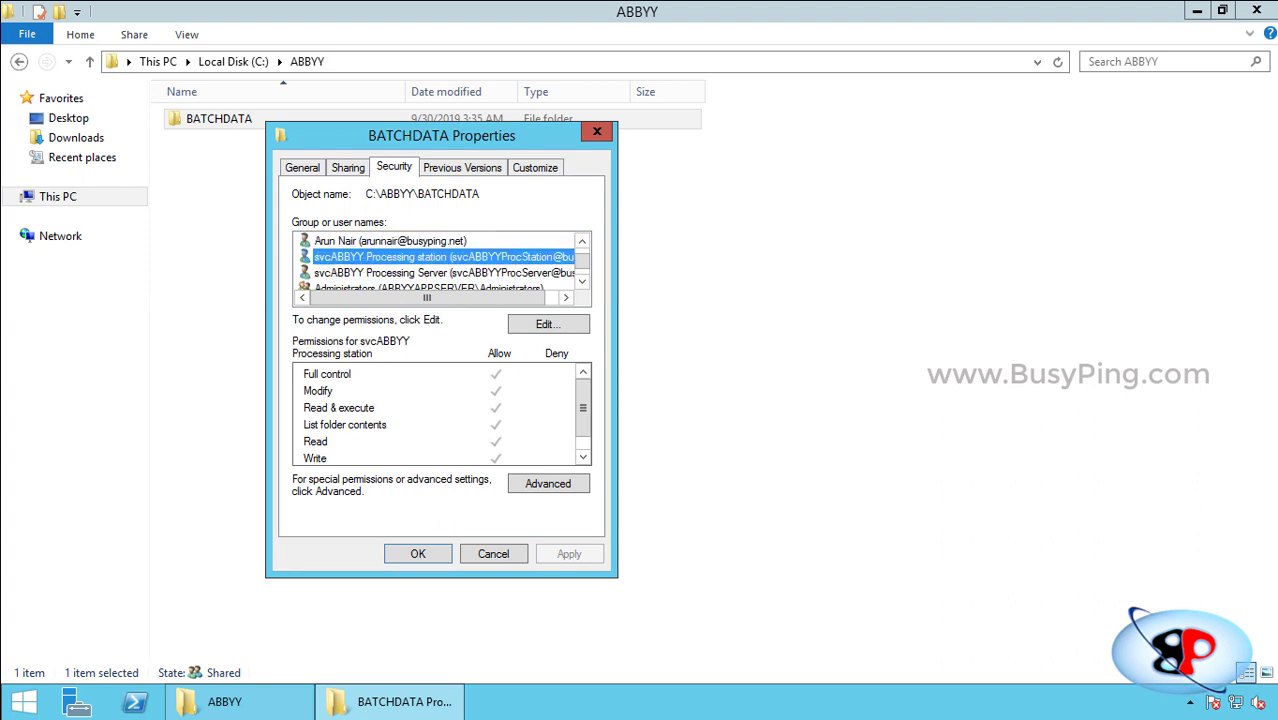
key("Escape")
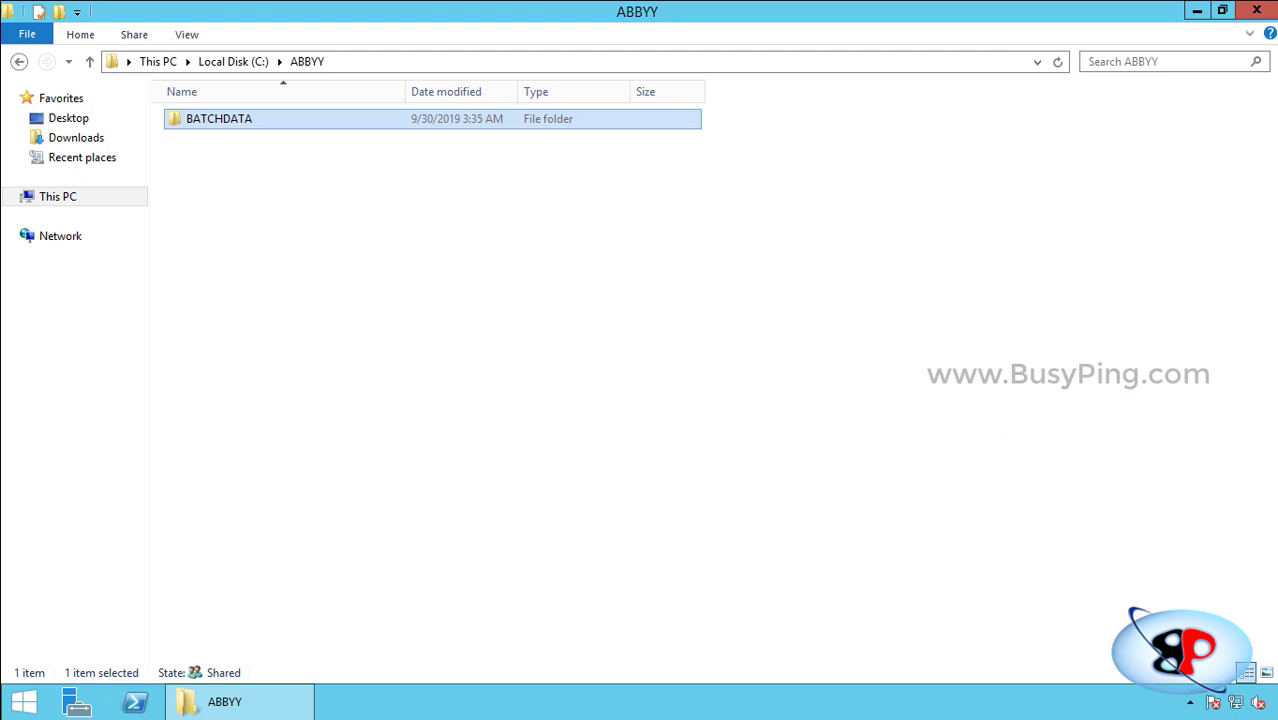
Run Autorun from the ABBYYFlexiCapture12 distribution folder as administrator, approving the UAC prompt.
left_click(233, 61)
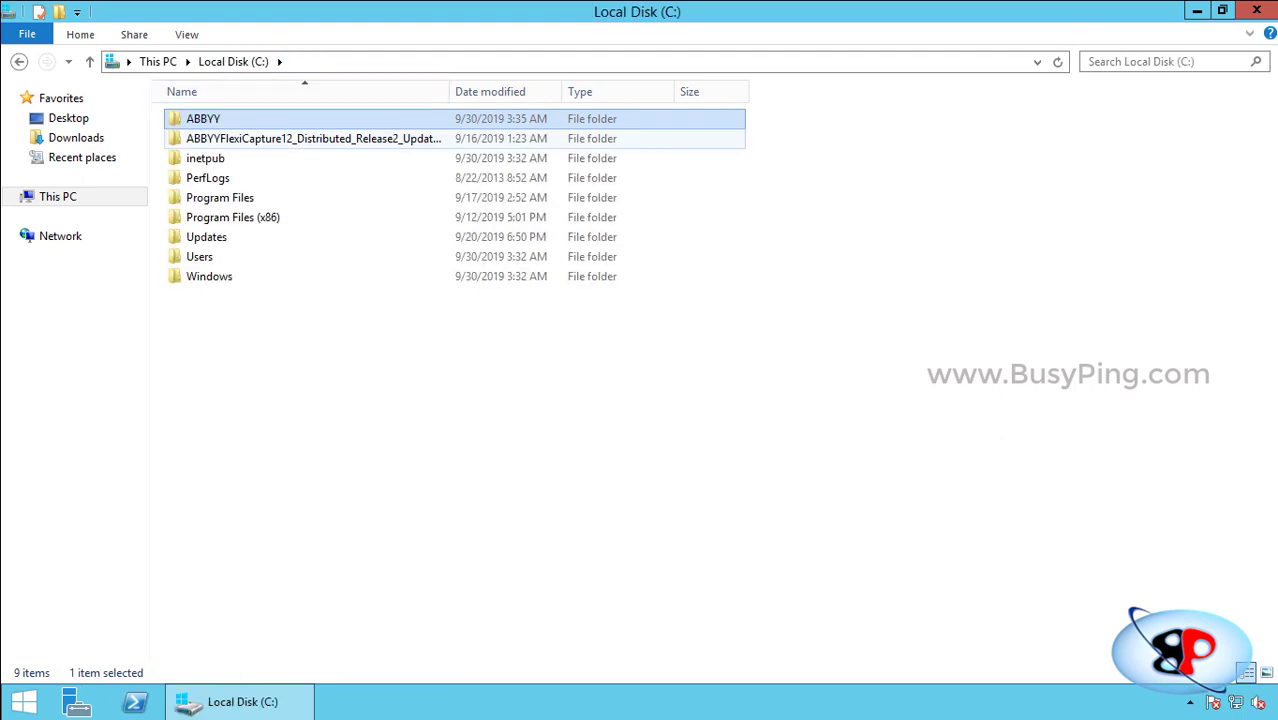
double_click(300, 138)
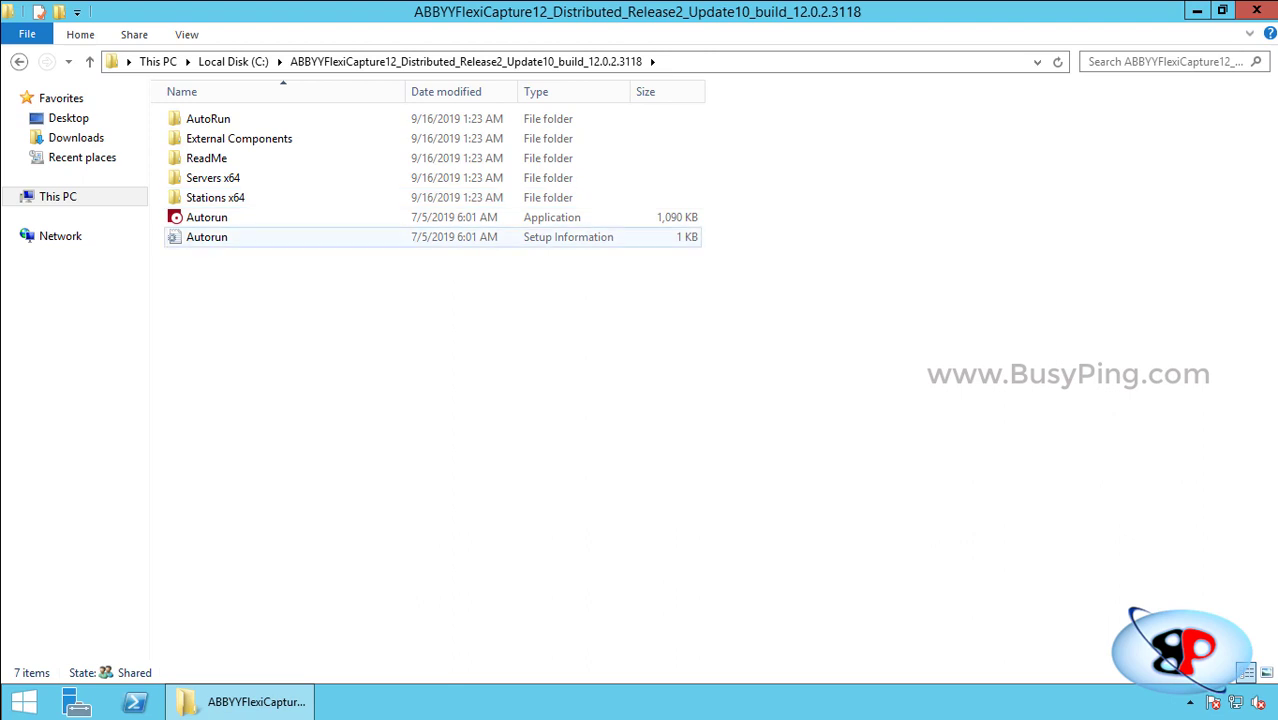
right_click(229, 217)
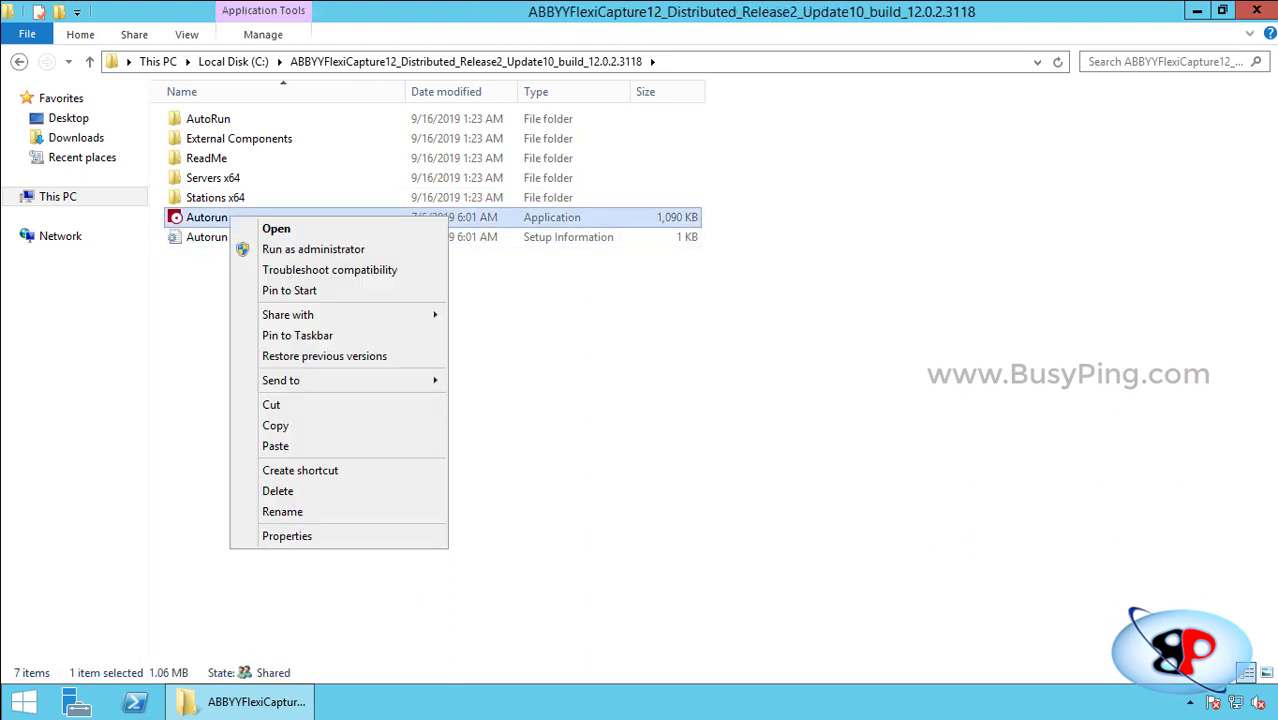
left_click(313, 249)
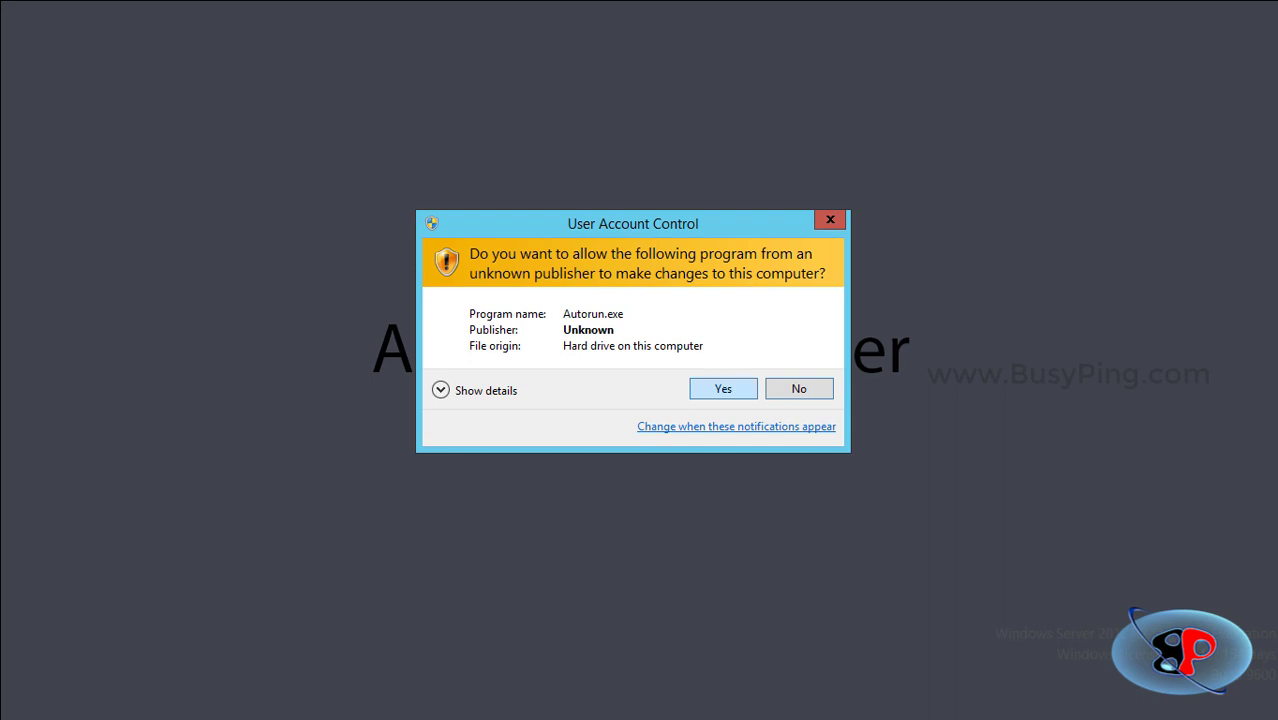
left_click(723, 389)
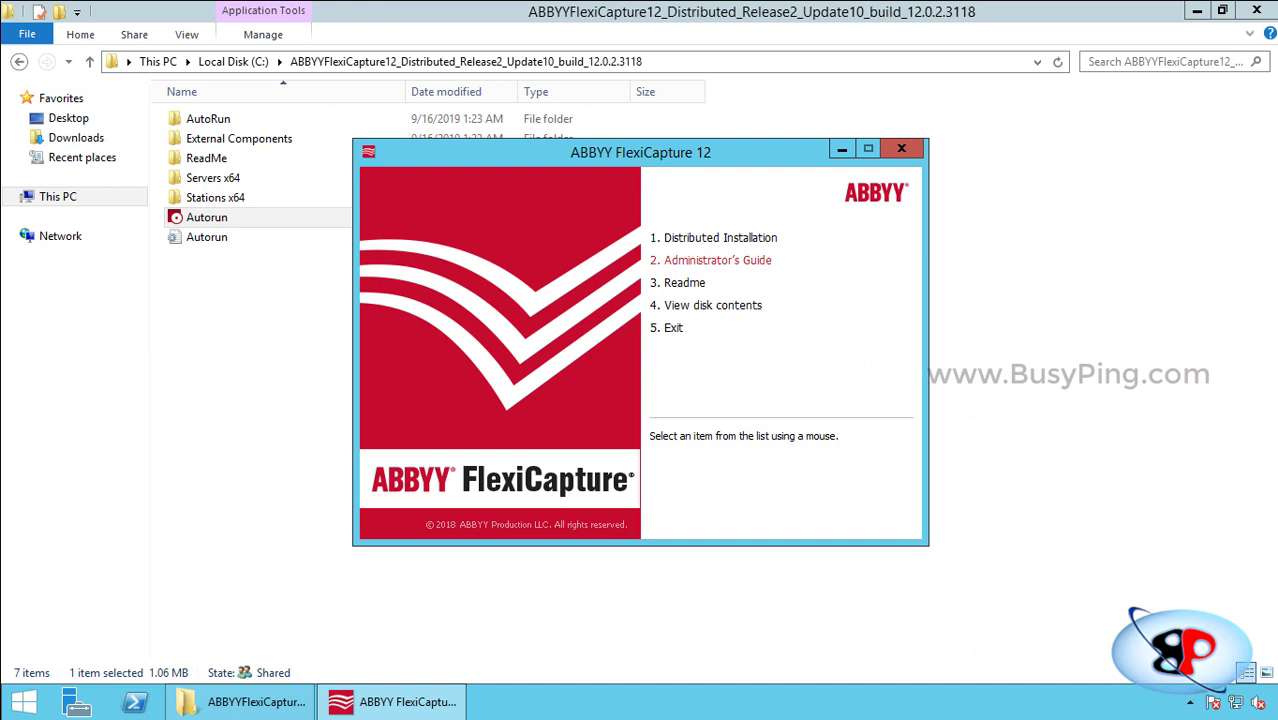
Review Distributed Installation's external components, go back, and launch Install Servers.
left_click(720, 237)
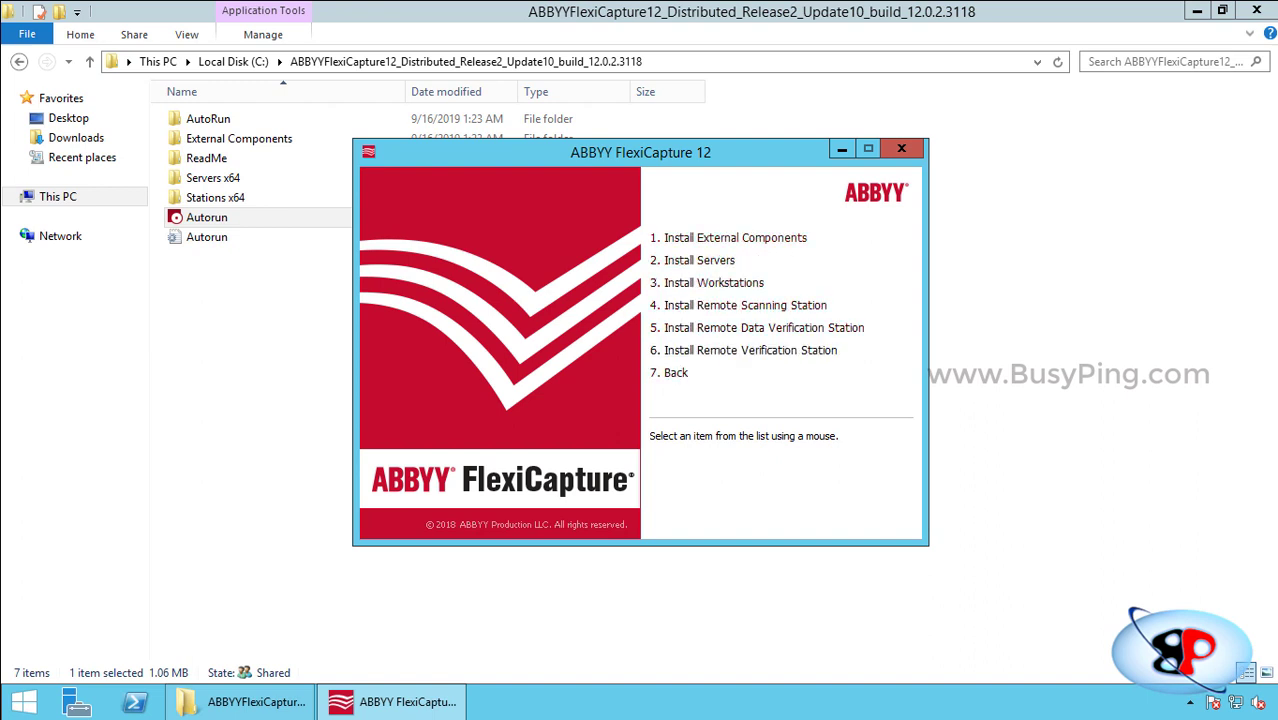
left_click(720, 237)
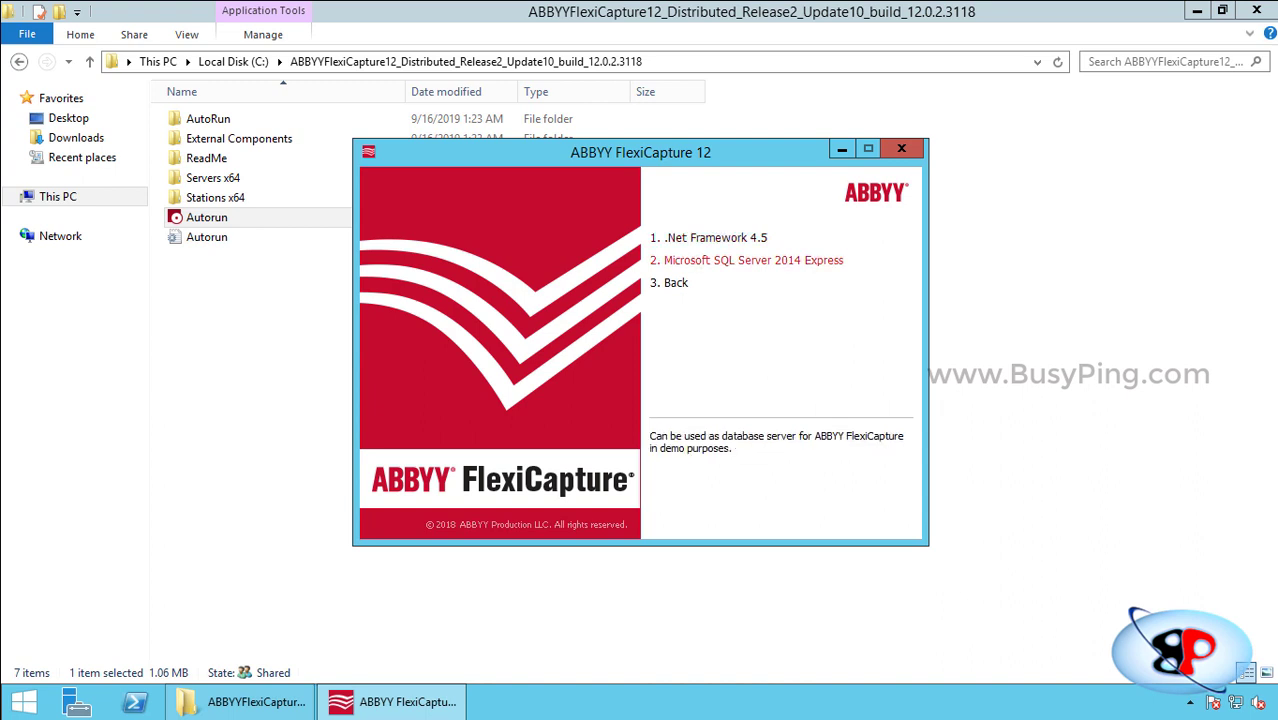
left_click(676, 282)
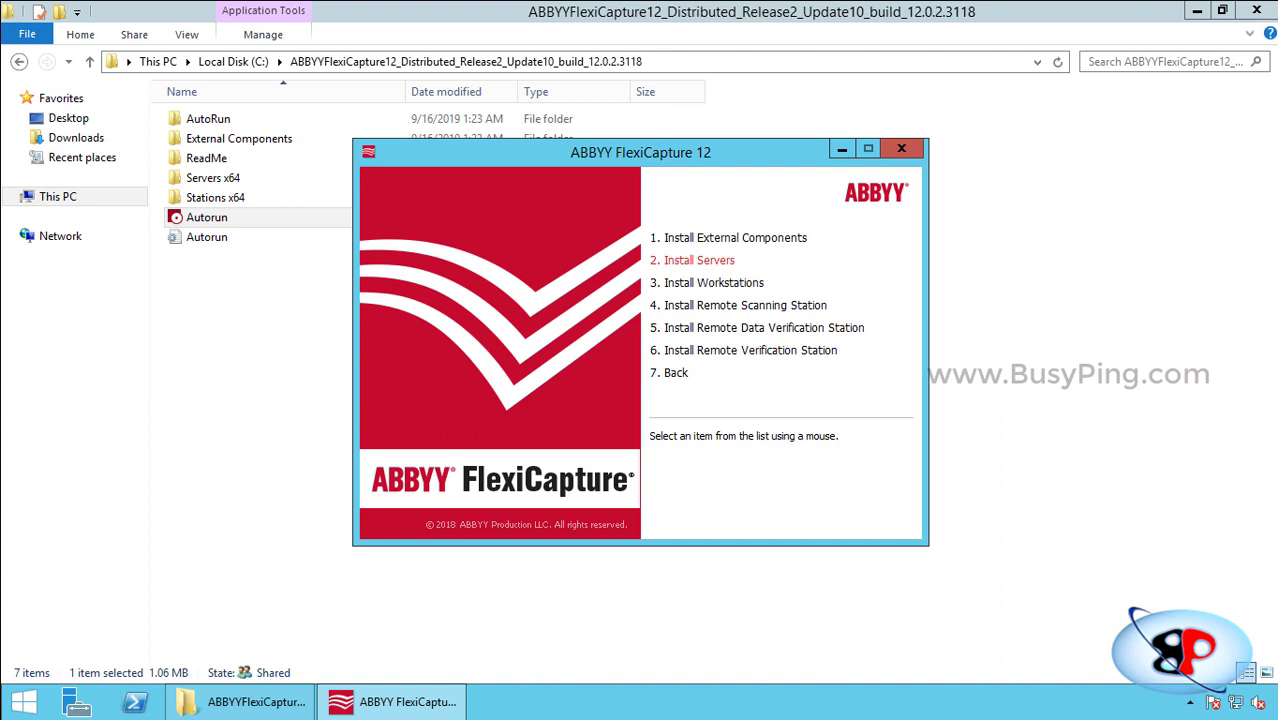
left_click(699, 260)
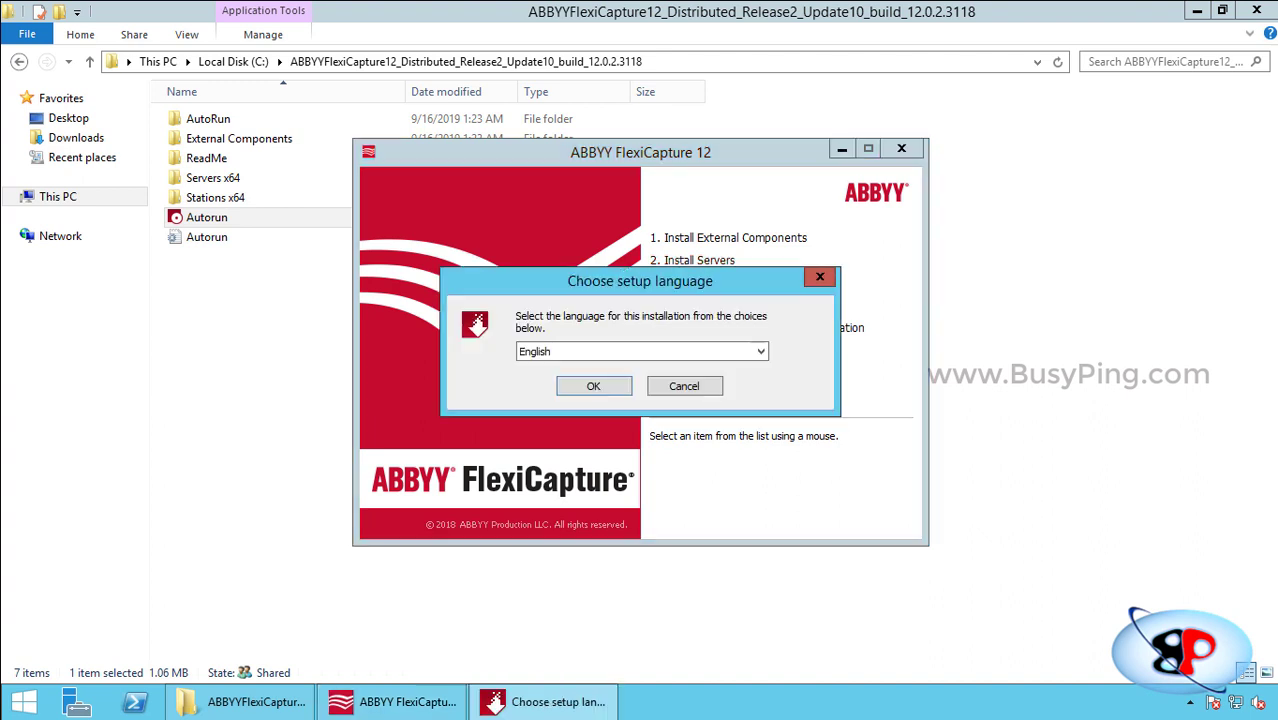
Choose English as the setup language and install the Visual C++ 2015 x64 redistributable.
left_click(760, 351)
left_click(760, 351)
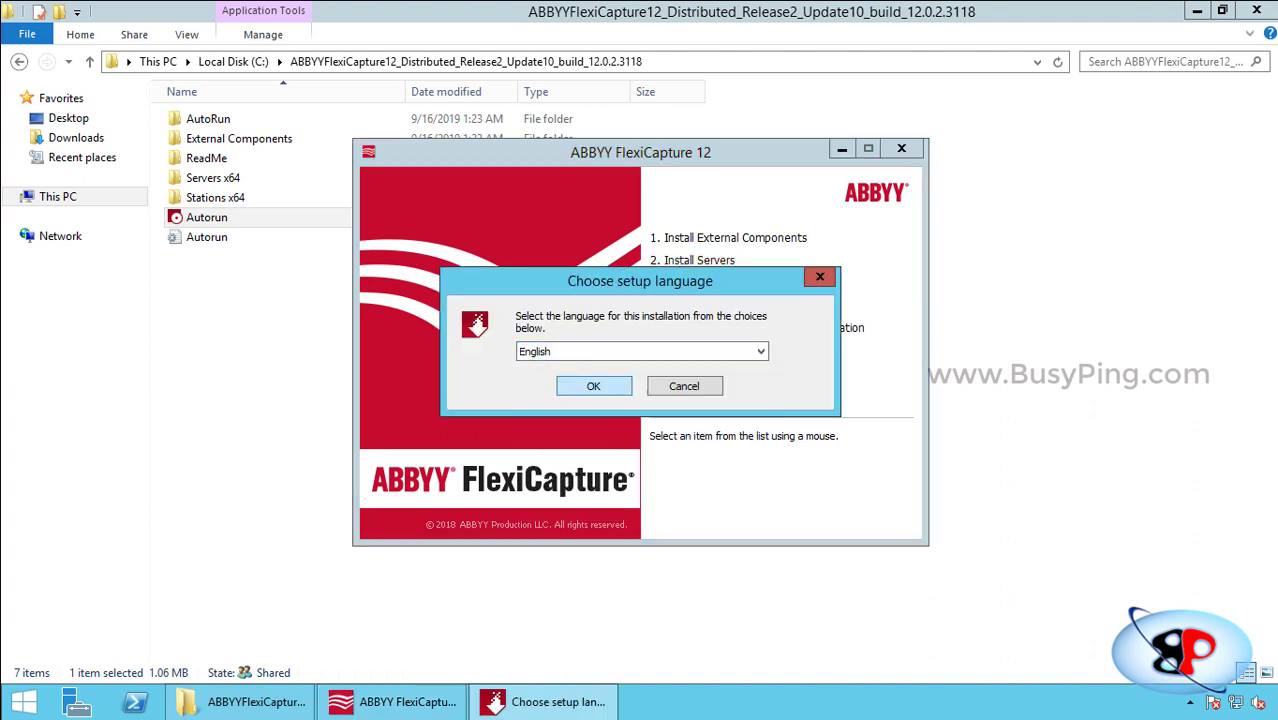
key("Return")
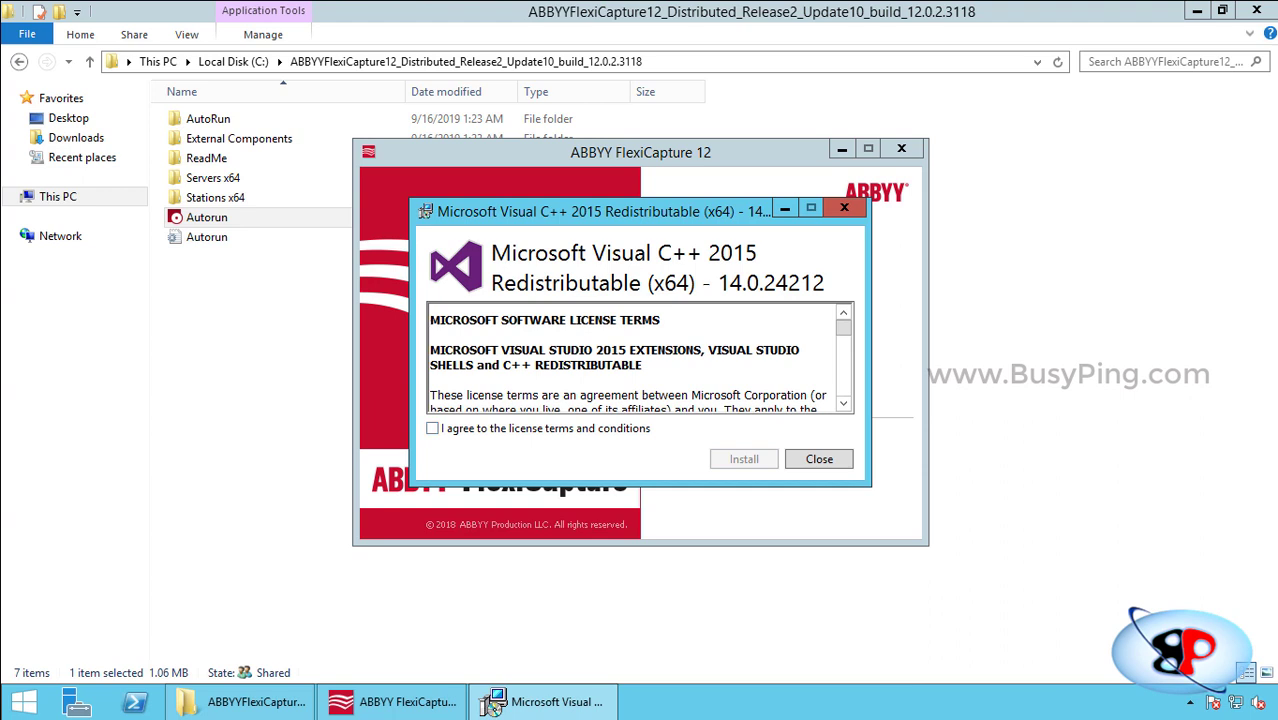
mouse_move(700, 211)
left_mouse_down()
mouse_move(671, 354)
mouse_move(711, 224)
left_mouse_up()
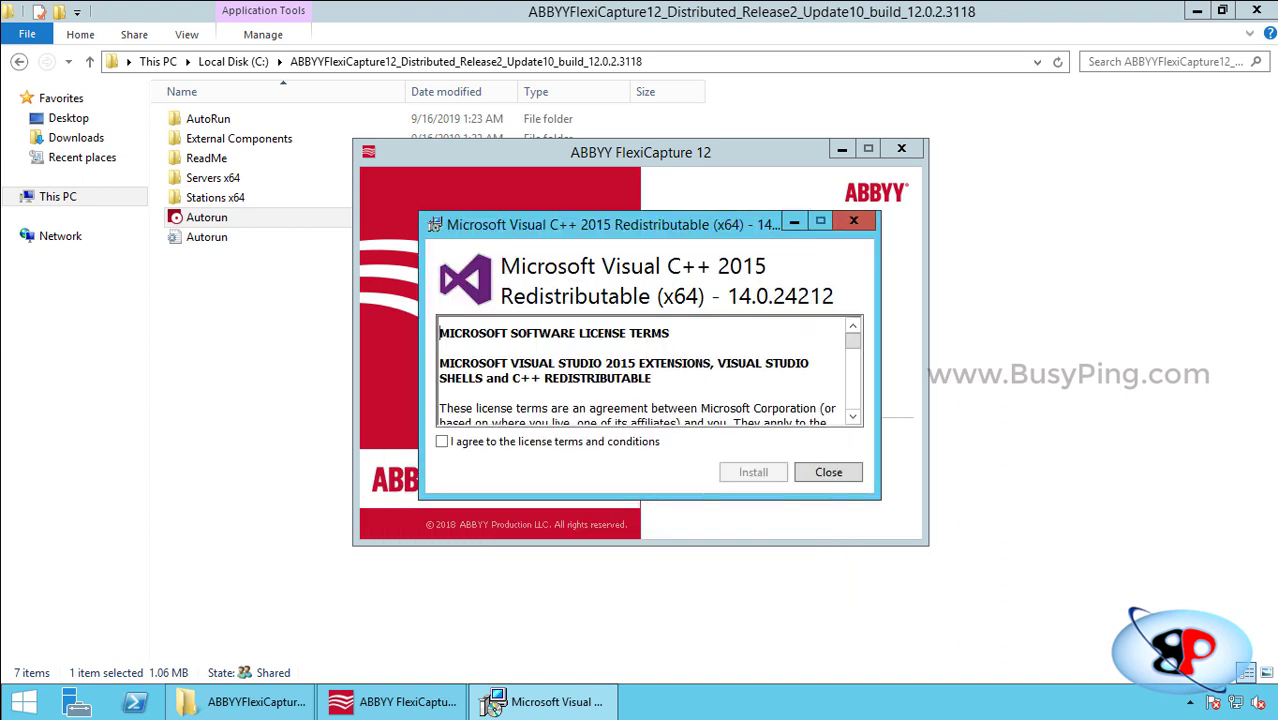
left_click(442, 441)
left_click(753, 472)
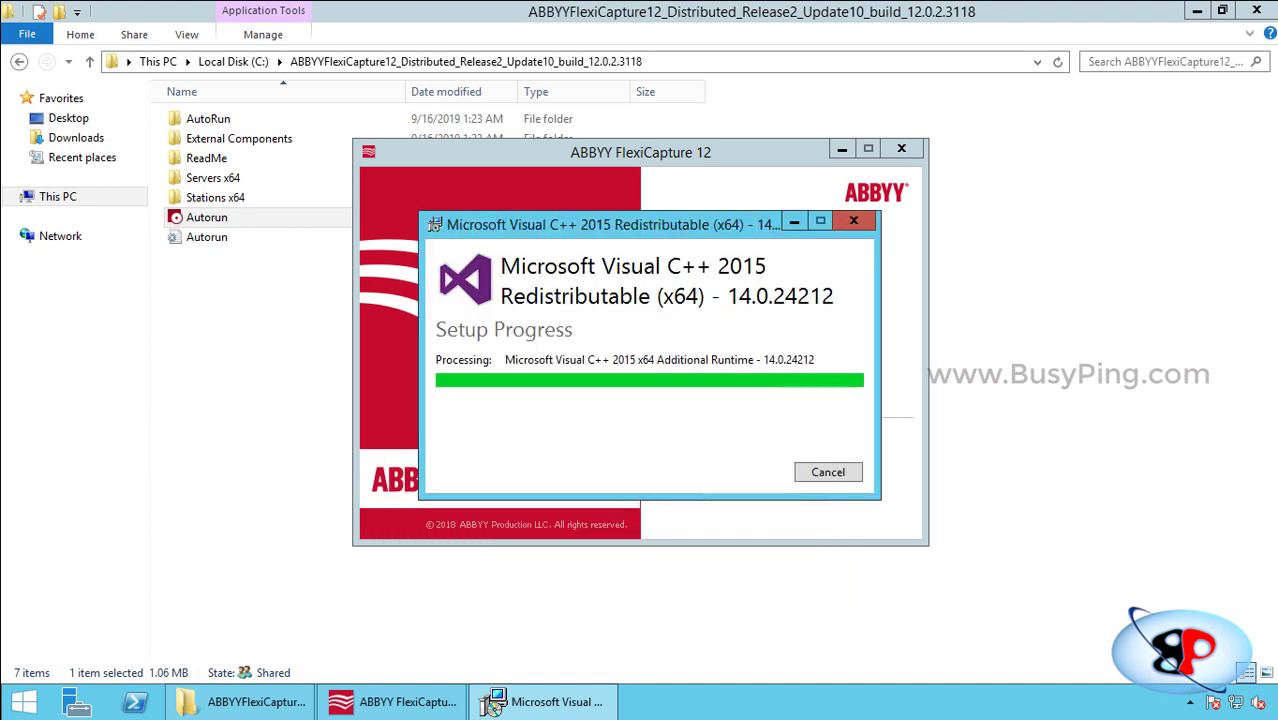
left_click(828, 472)
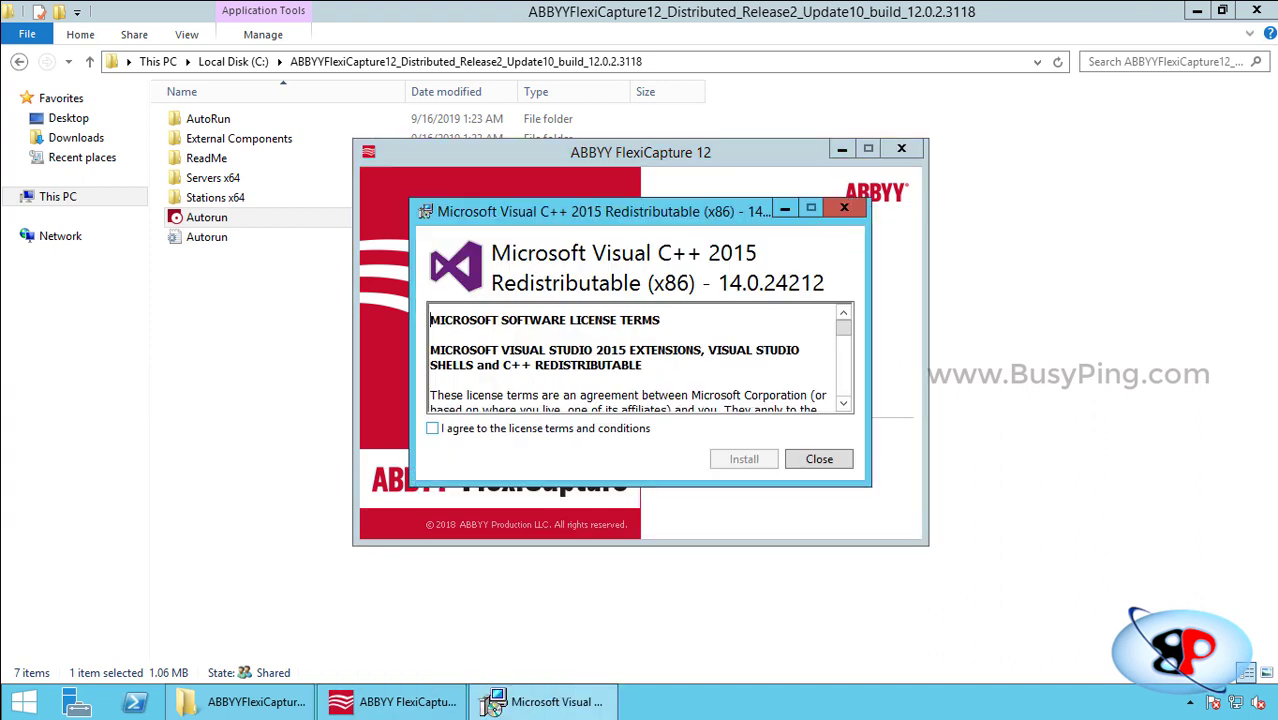
Accept the license and install the Visual C++ 2015 x86 redistributable.
left_click(432, 428)
left_click(744, 459)
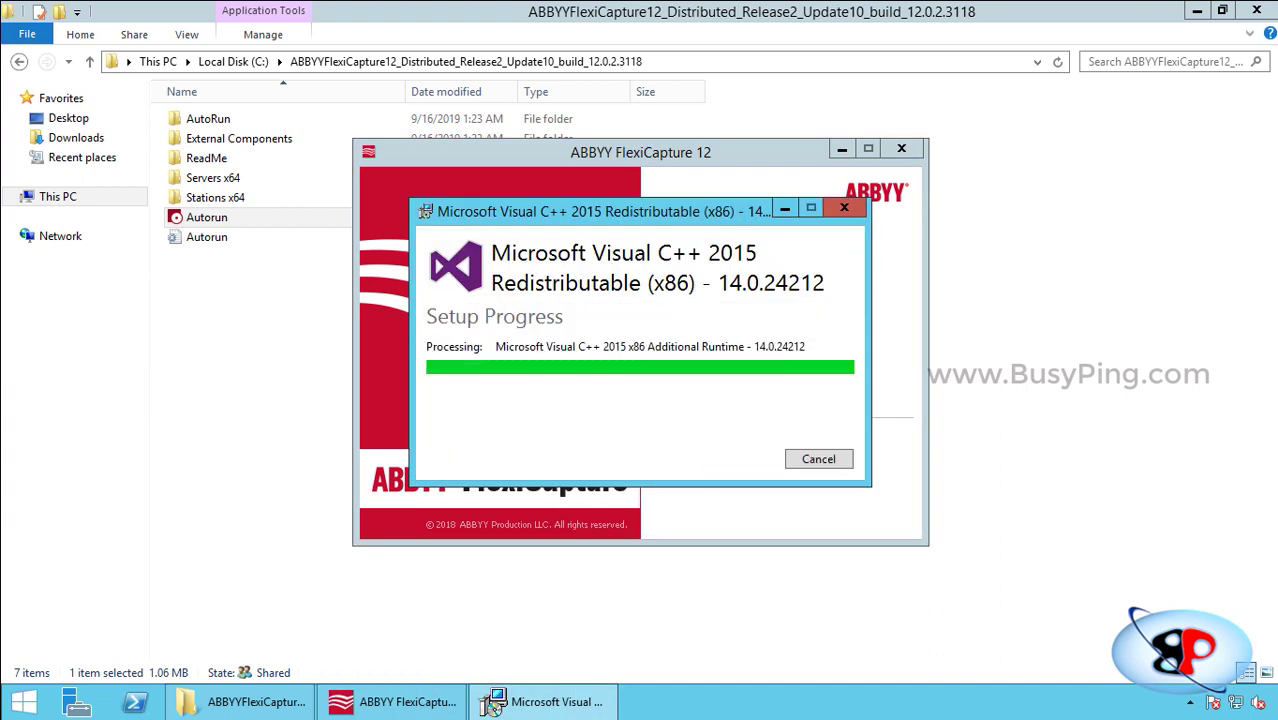
left_click(819, 459)
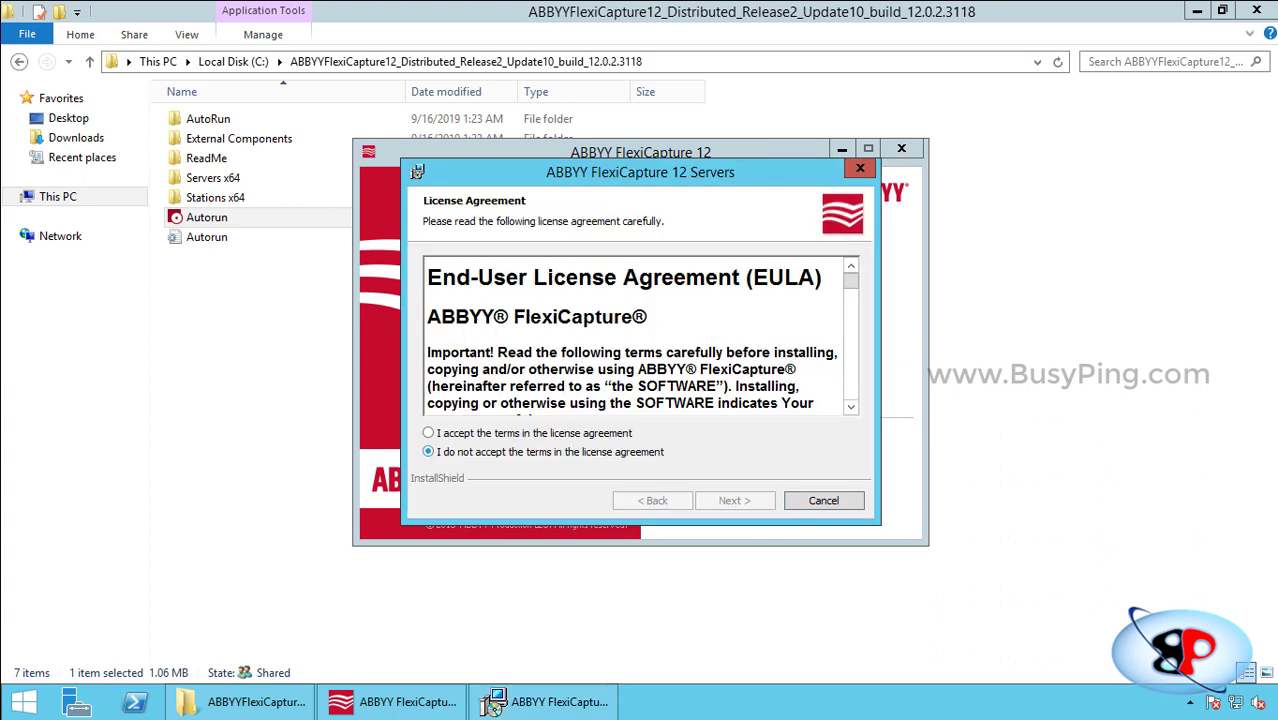
Accept the FlexiCapture Servers license and enter the user name and organization.
left_click(429, 433)
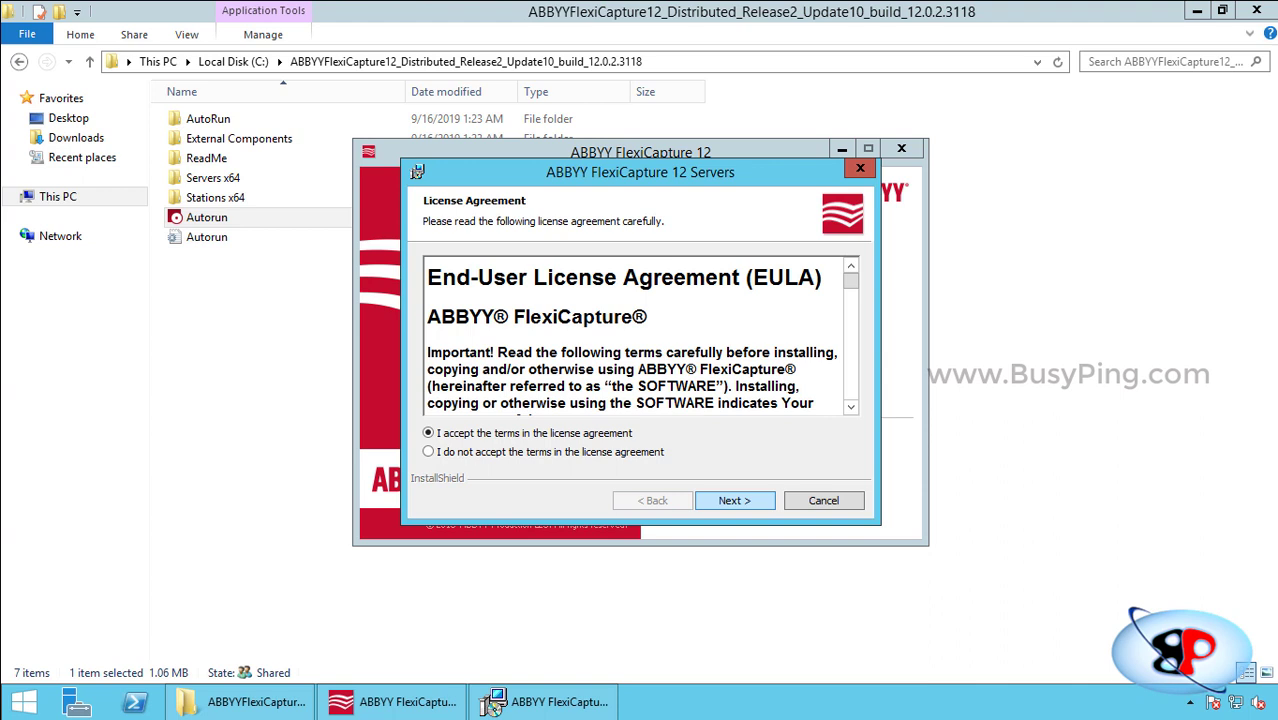
key("Return")
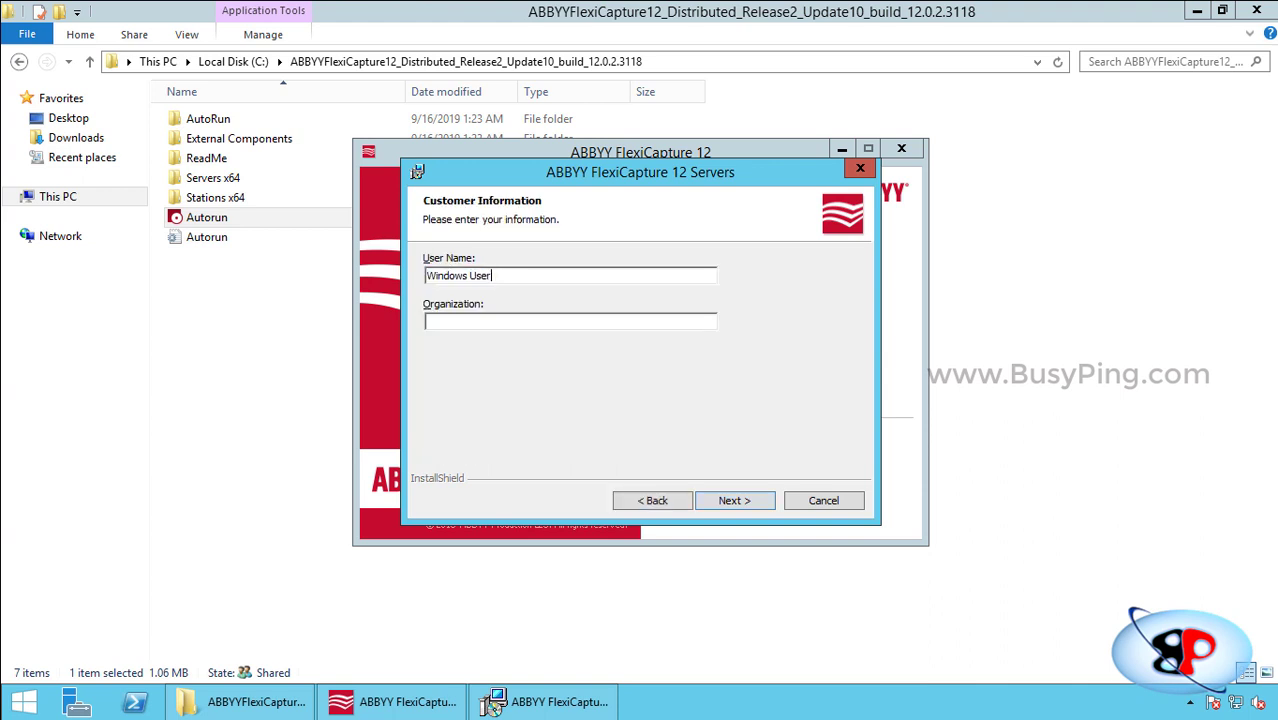
key("Tab")
type("BusyPing")
key("Return")
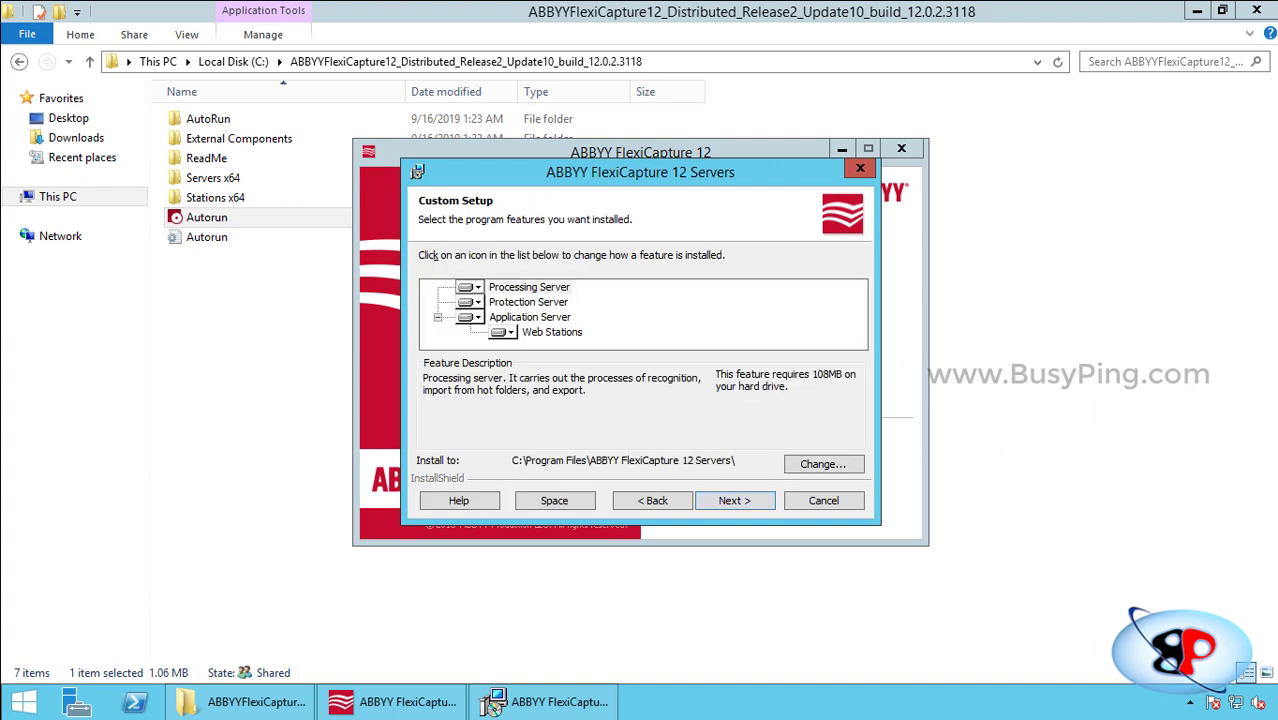
Mark Processing Server and Protection Server as 'will not be available', keeping Application Server and Web Stations.
key("Tab")
key("Down")
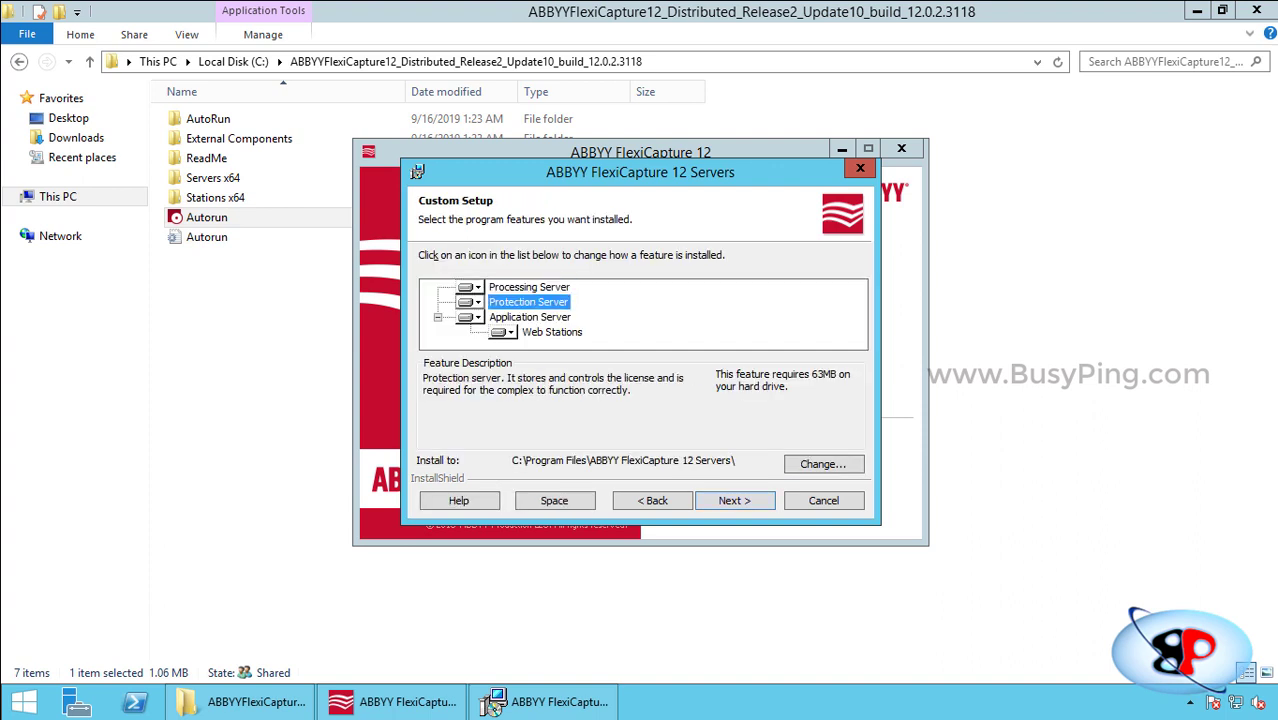
key("Down")
key("Up")
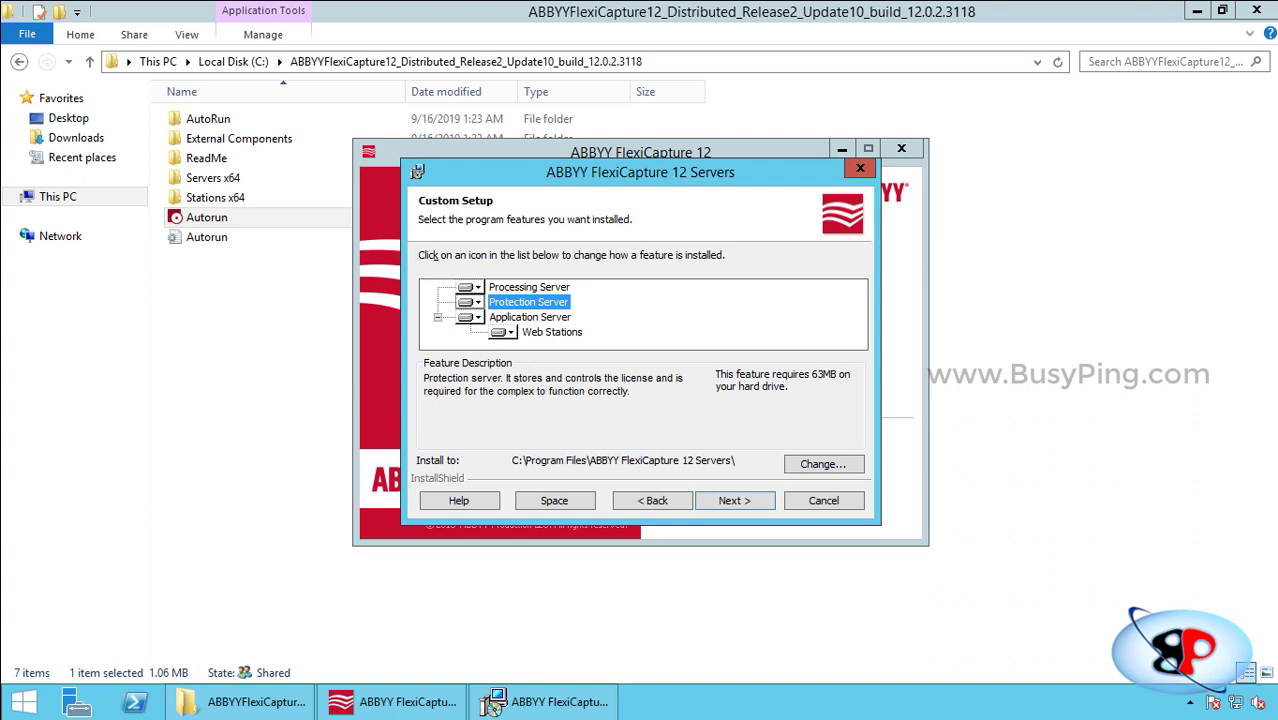
key("Up")
key("space")
key("Up")
key("Return")
key("Down")
key("space")
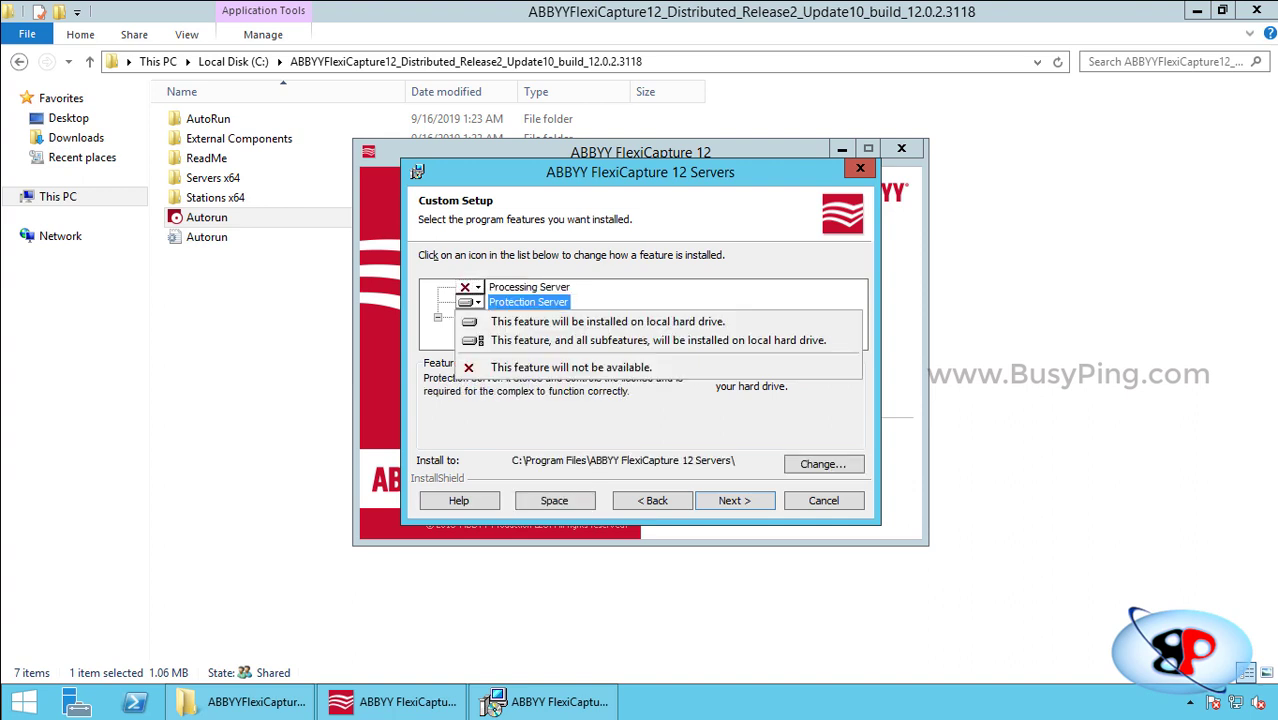
key("Down")
key("Down")
key("Down")
key("Return")
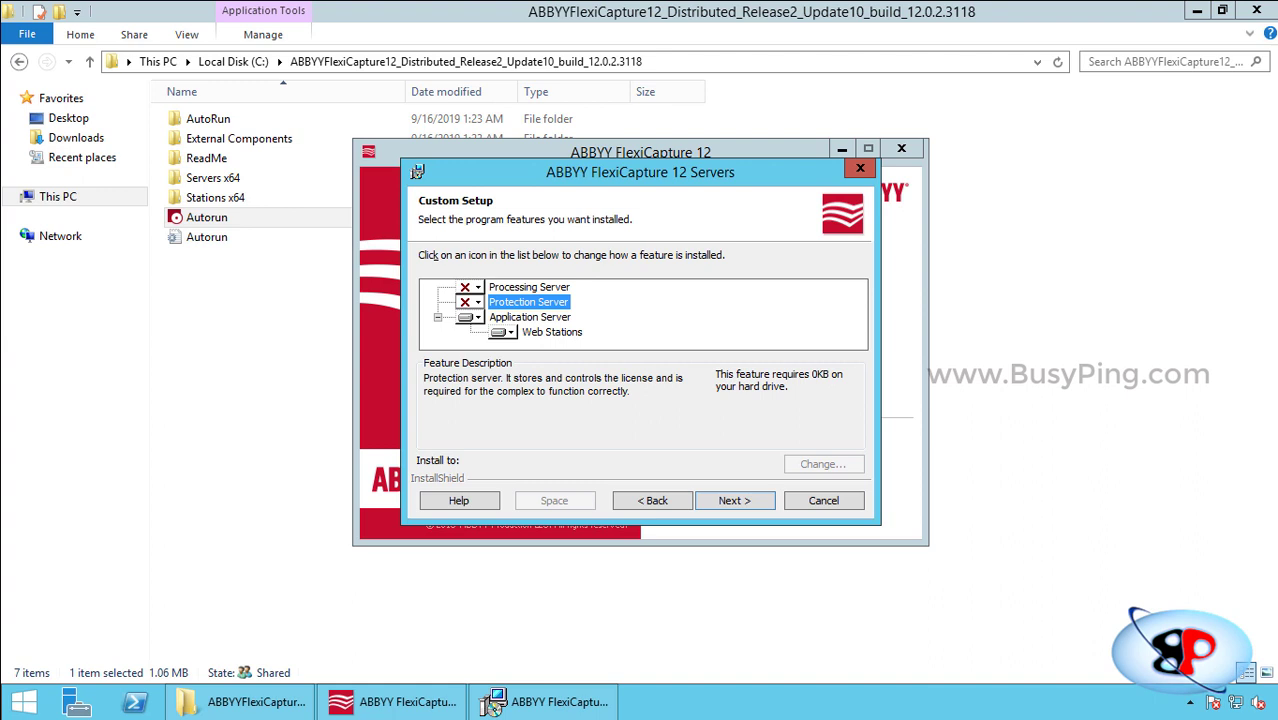
key("Down")
key("Down")
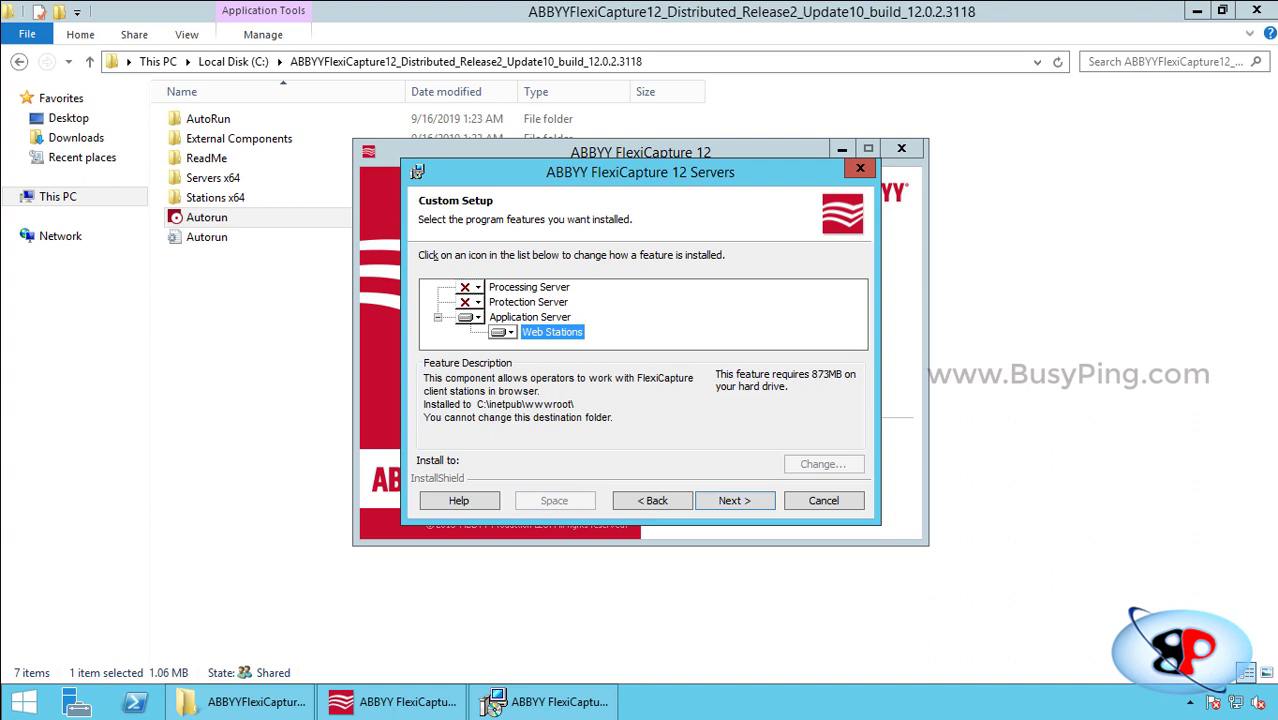
Run the server installation and finish the wizard.
key("Return")
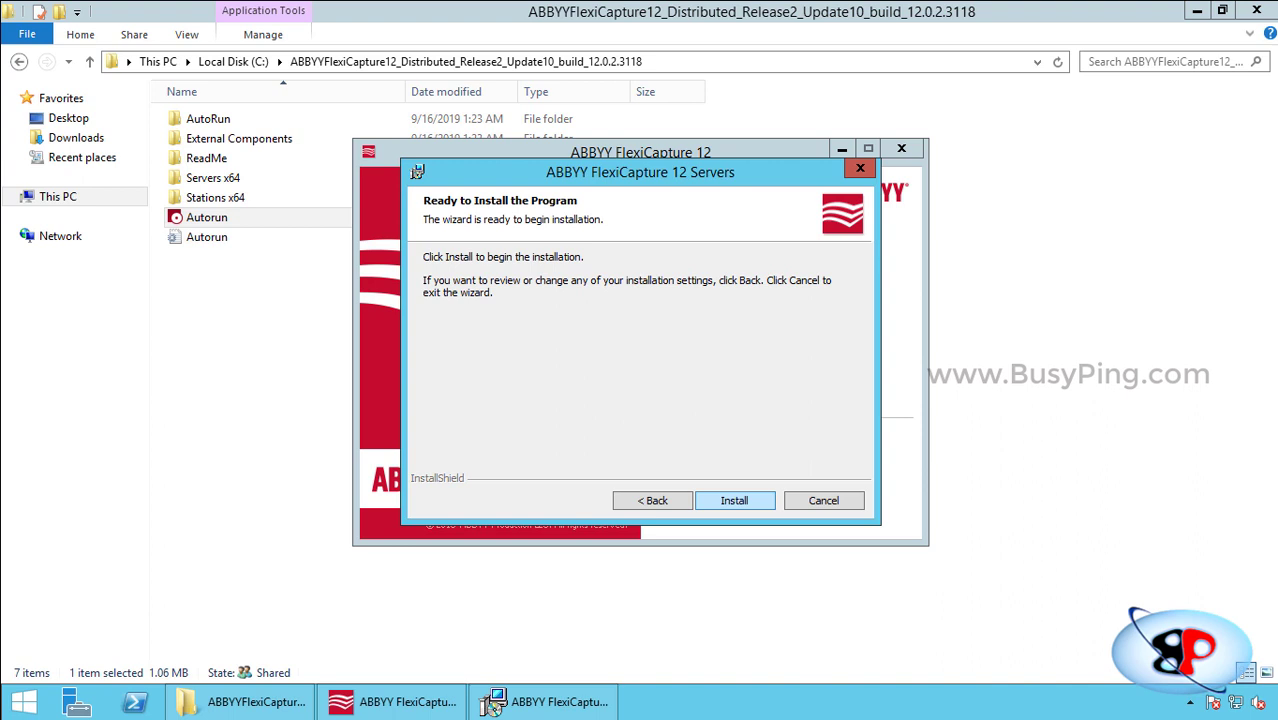
key("Return")
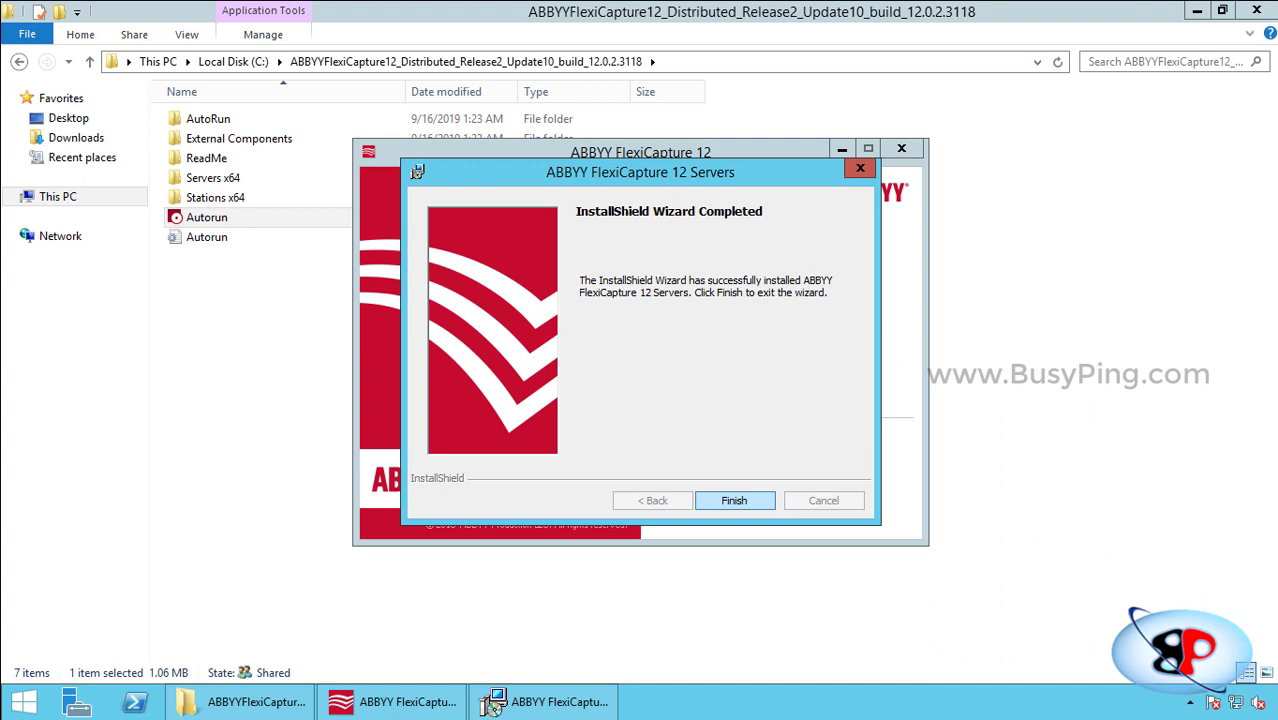
key("Return")
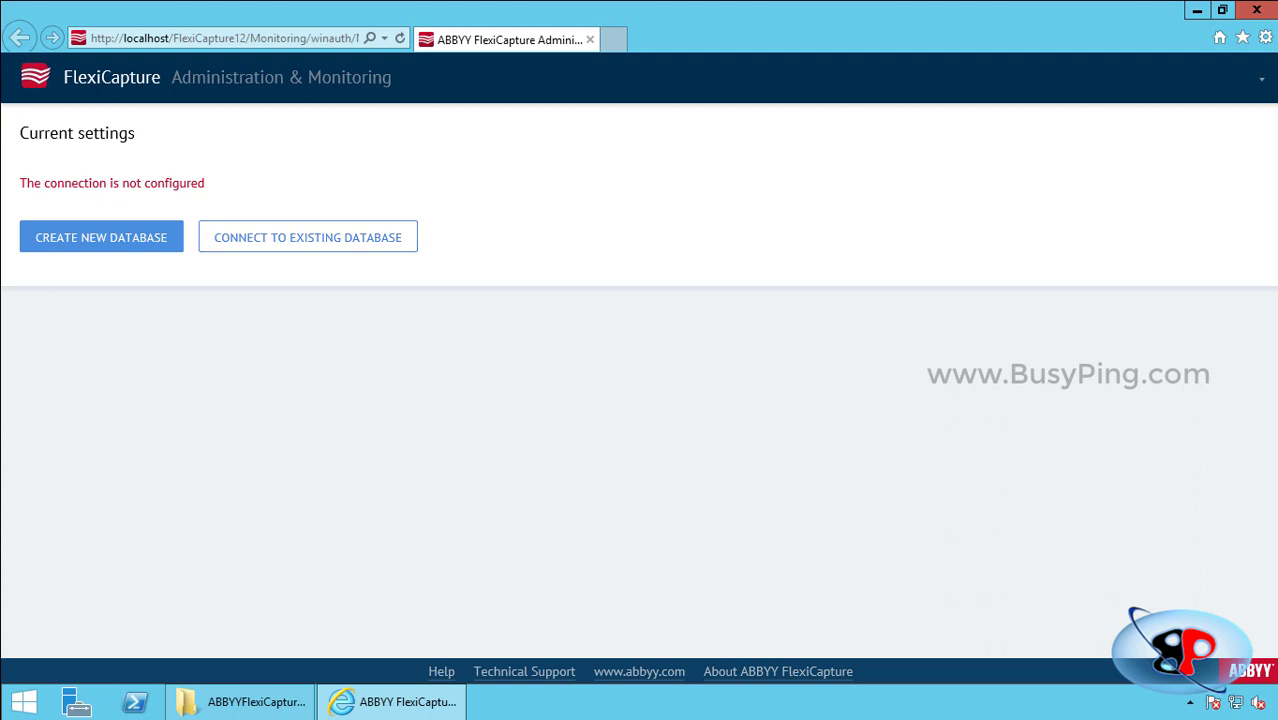
Choose CREATE NEW DATABASE on the Current settings page.
left_click(101, 237)
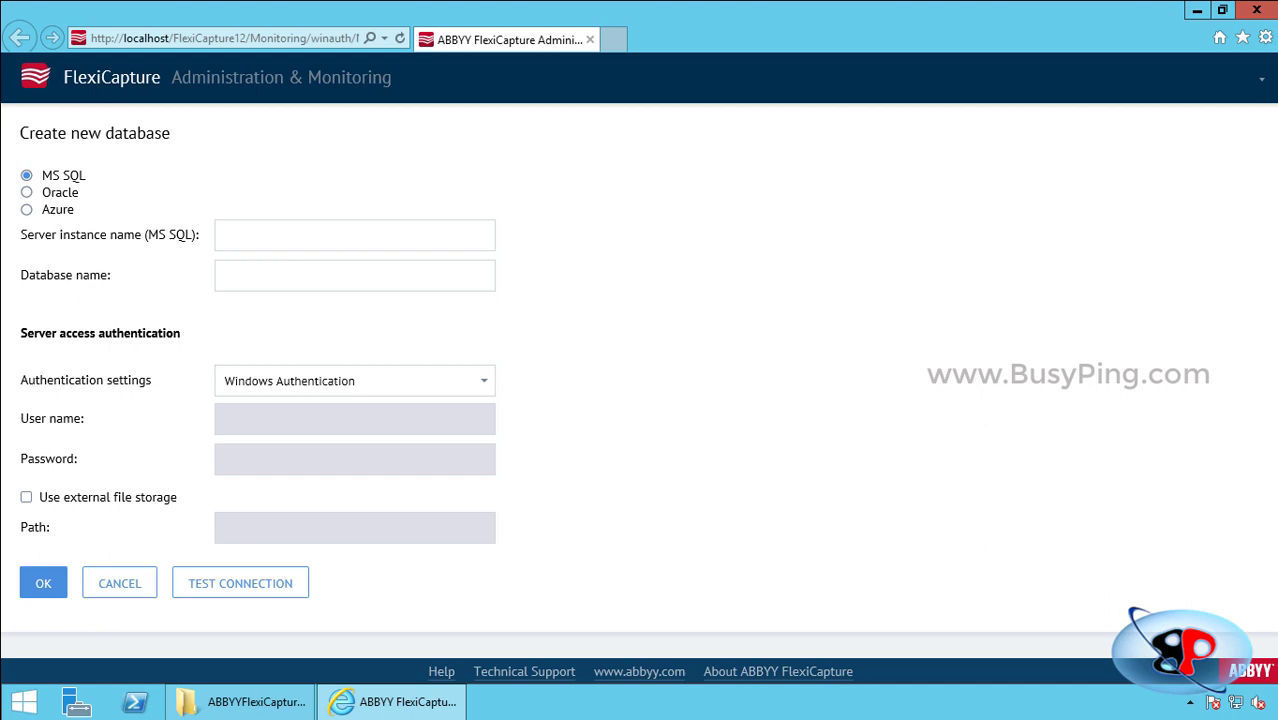
Enter server instance sqlserver.busyping.net and database name ABBYYFC, with Windows Authentication.
type("sqlserver.busyp")
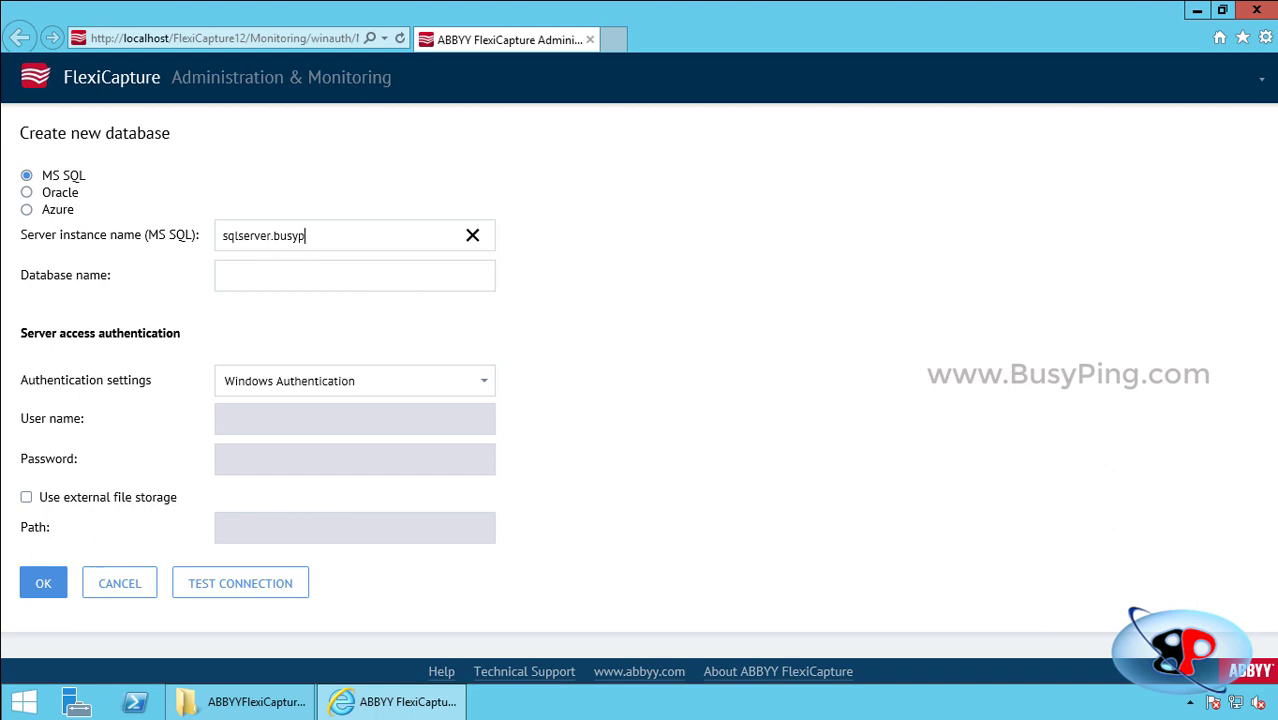
type("ing.net")
key("Tab")
type("ABBYYFC")
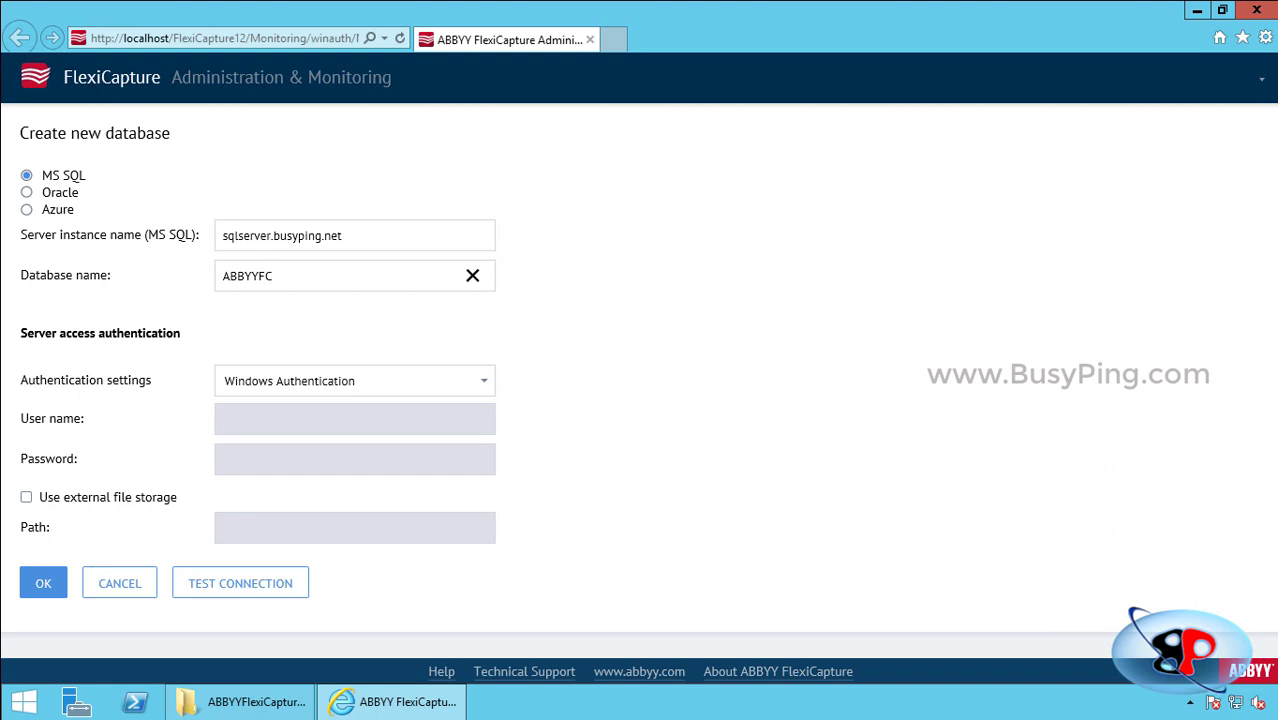
left_click(354, 381)
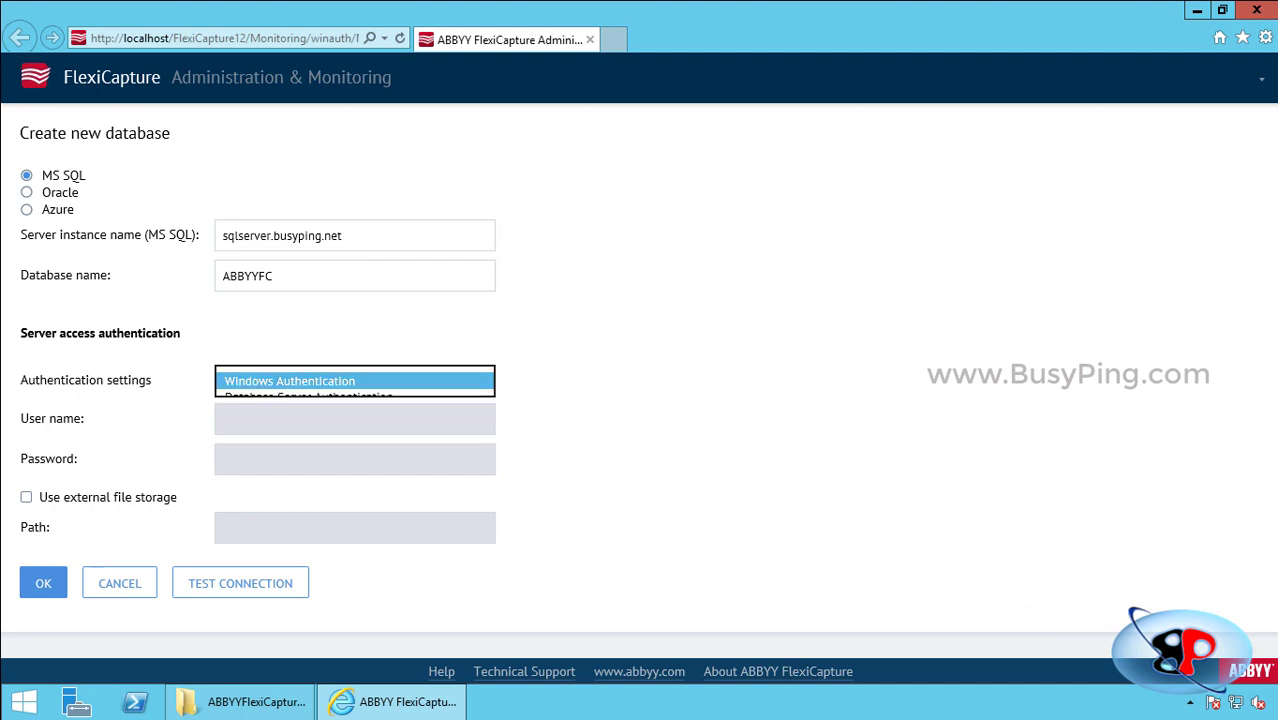
key("Return")
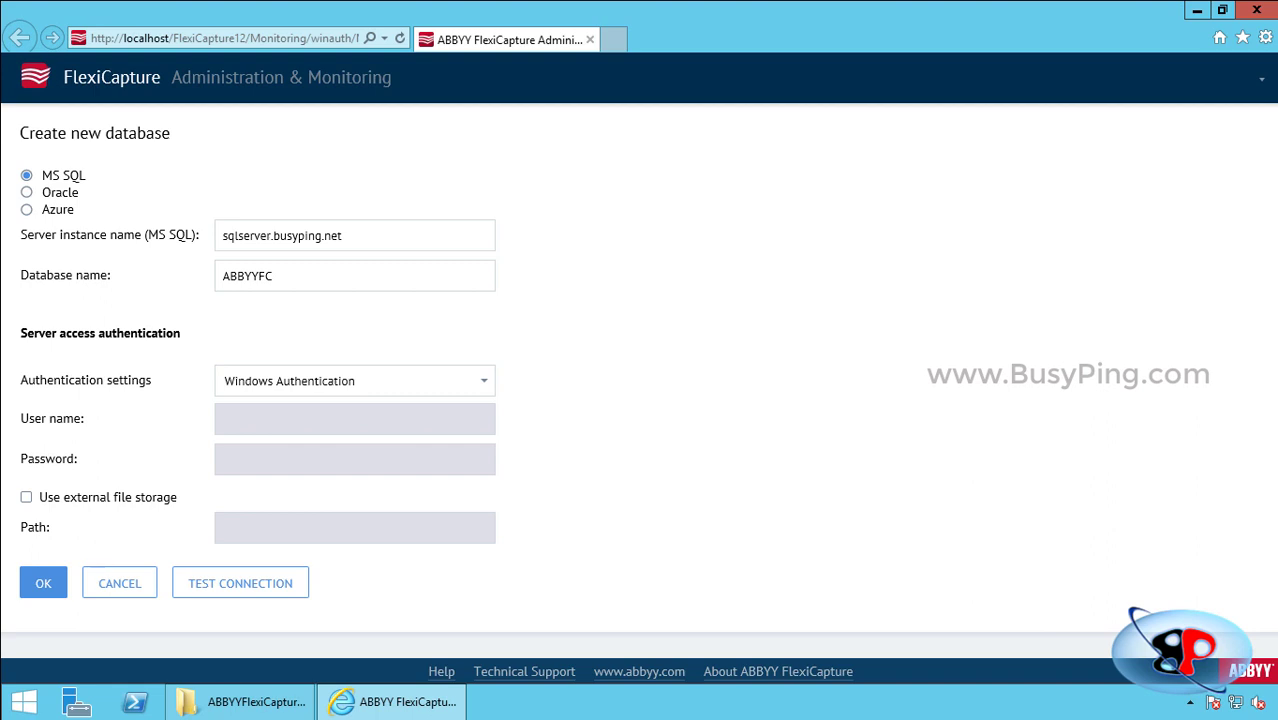
Try Database Server Authentication, then switch back to Windows Authentication.
key("alt+Down")
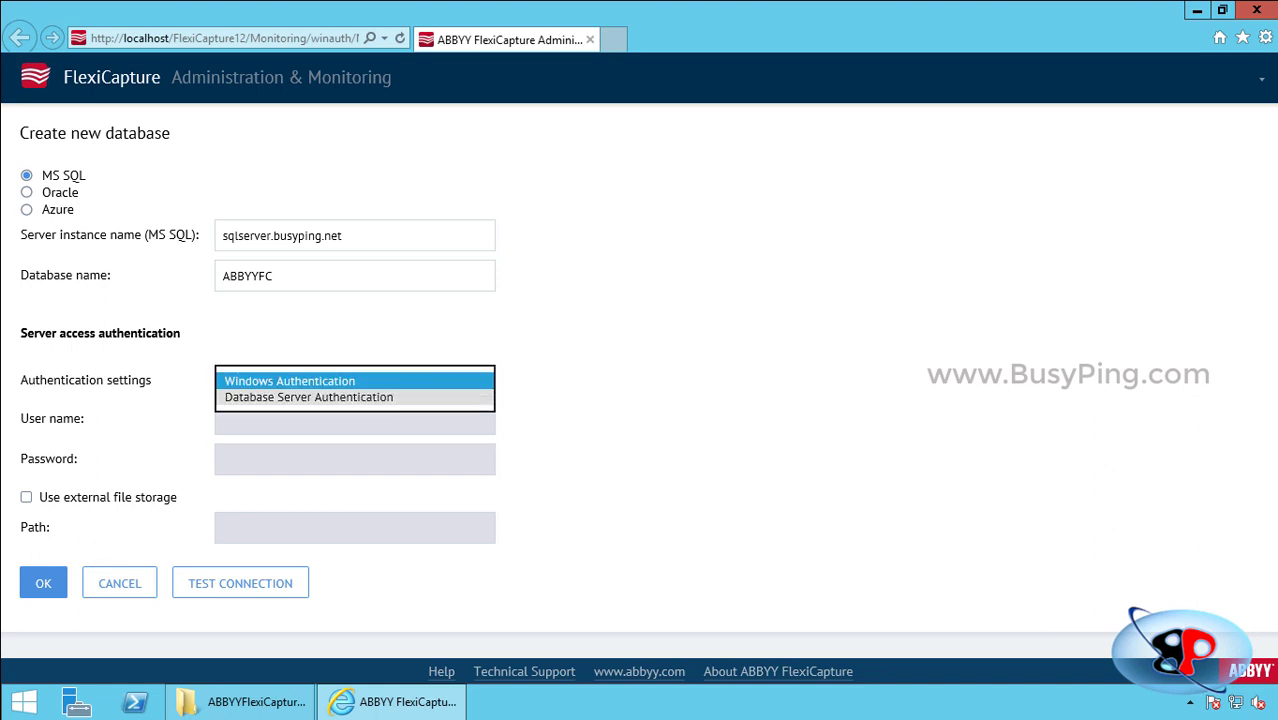
key("Down")
key("Return")
key("Tab")
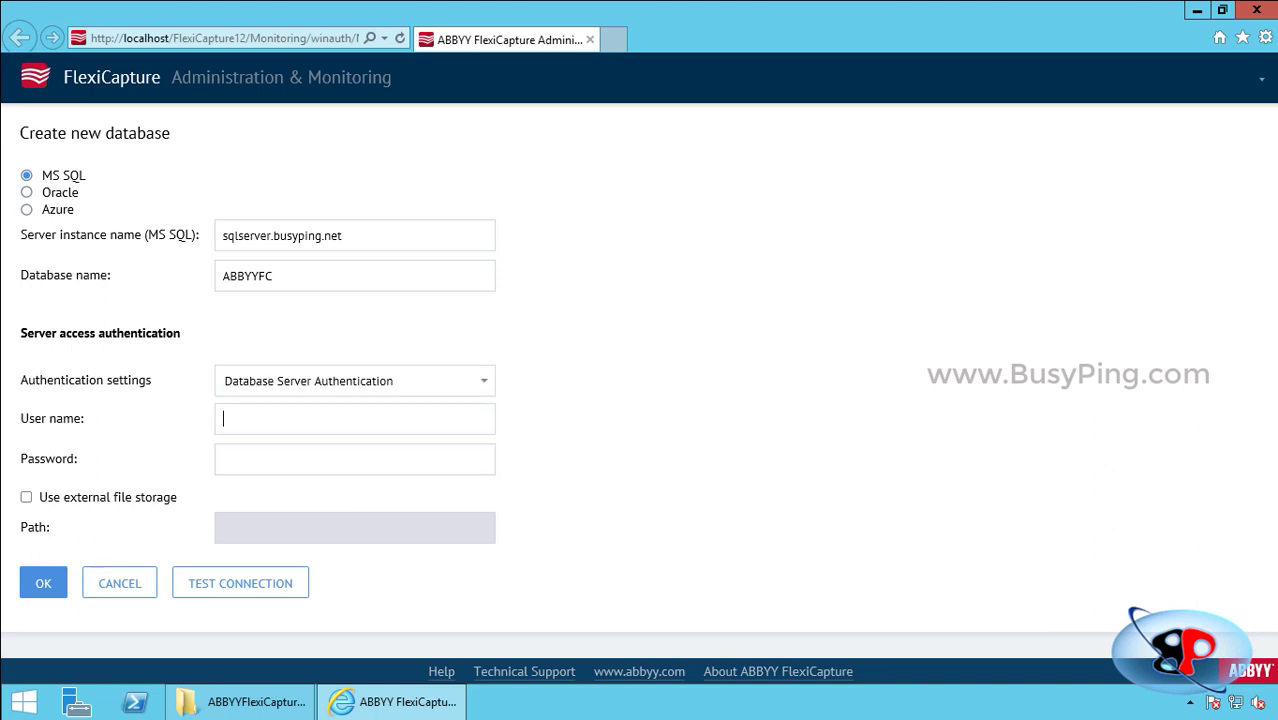
key("Tab")
key("shift+Tab")
key("Tab")
key("shift+Tab")
key("shift+Tab")
key("alt+Down")
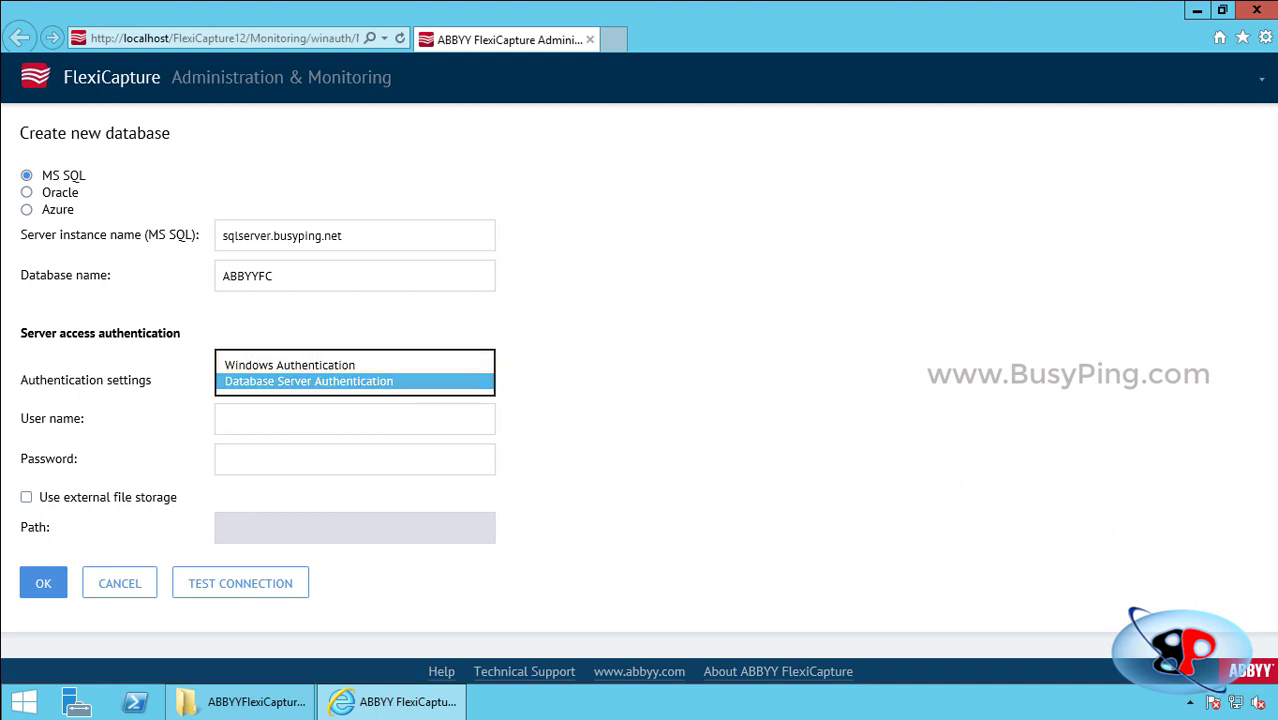
key("Up")
key("Return")
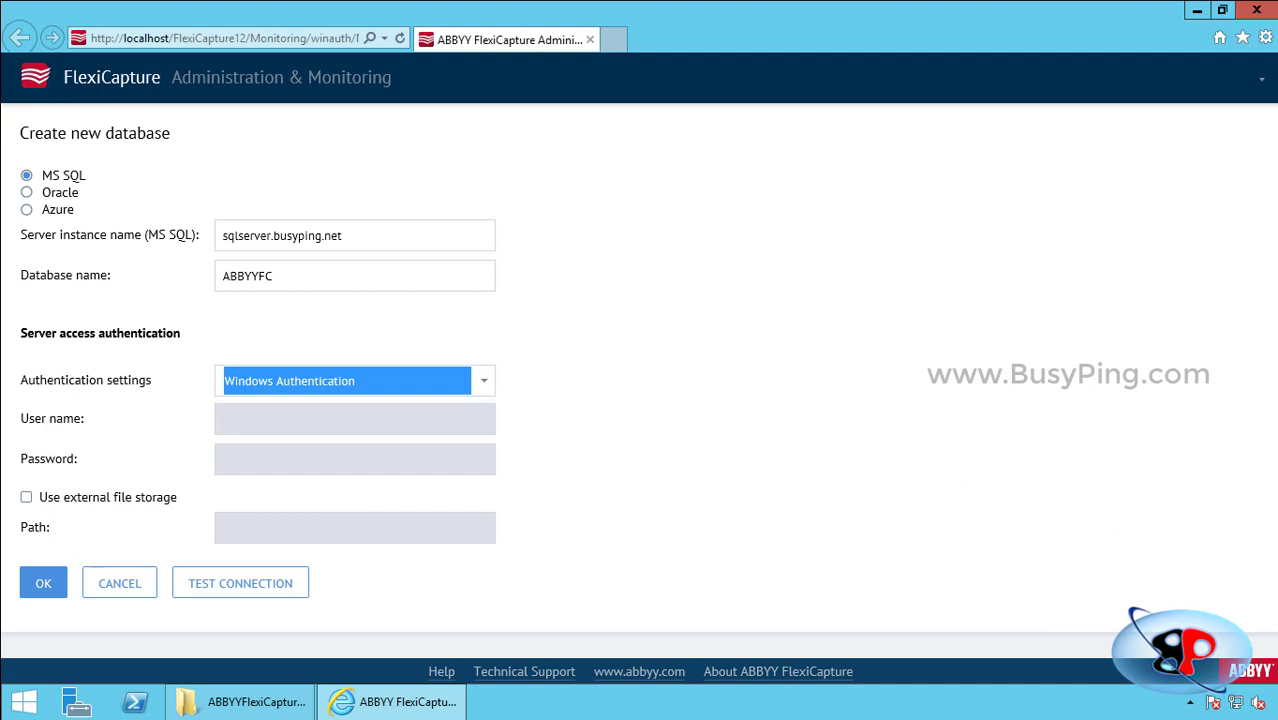
key("Tab")
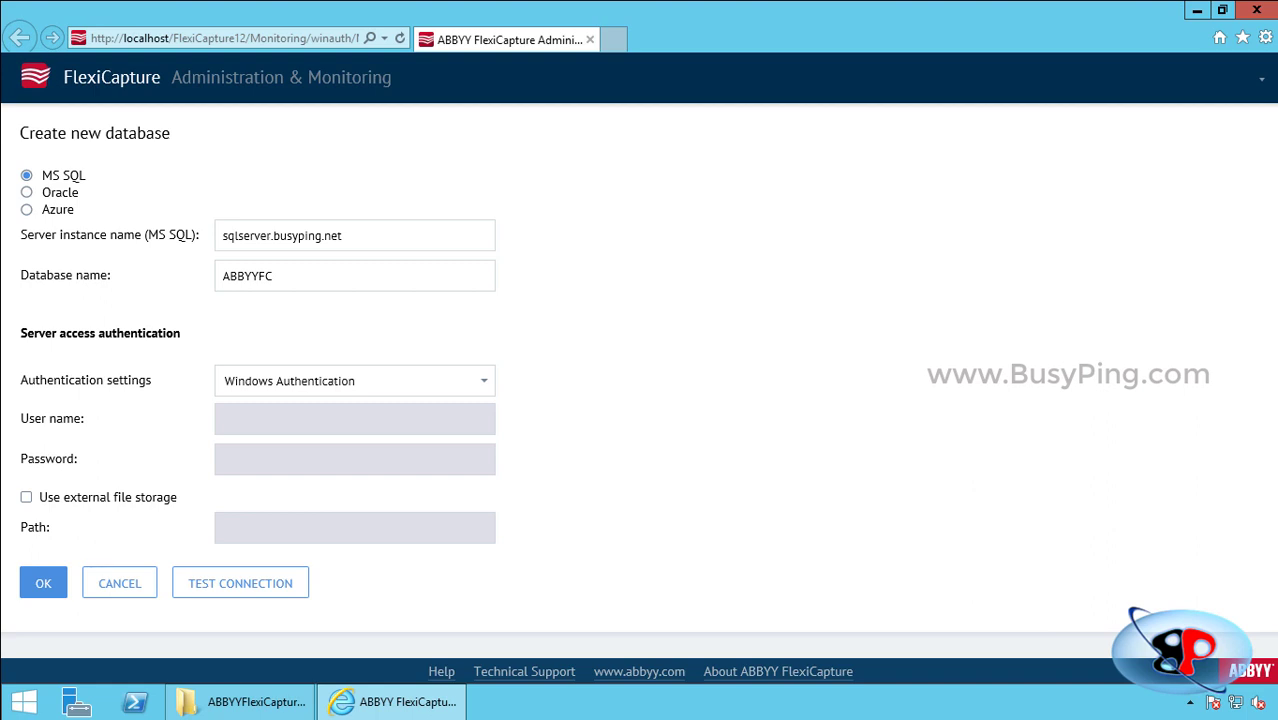
Enable external file storage at \\abbyyappserver\abbyy\batchdata and test the database connection.
key("space")
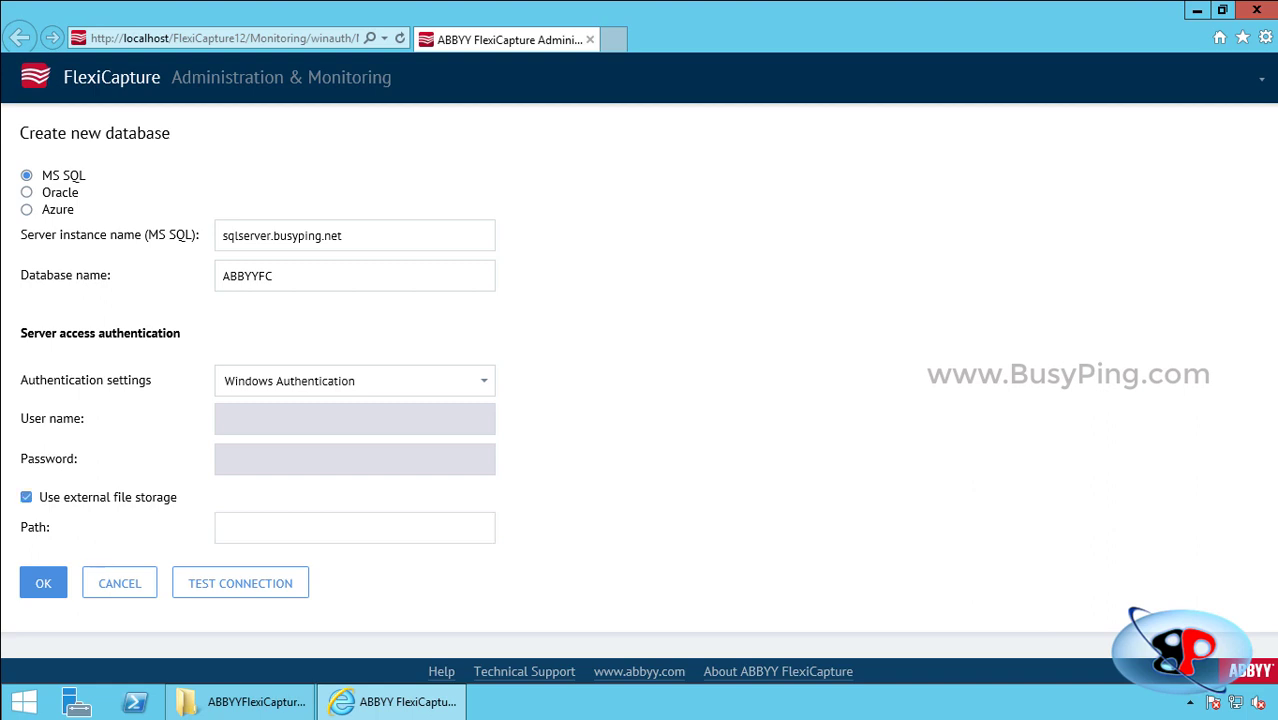
left_click(224, 528)
type("\\\\abbyappser")
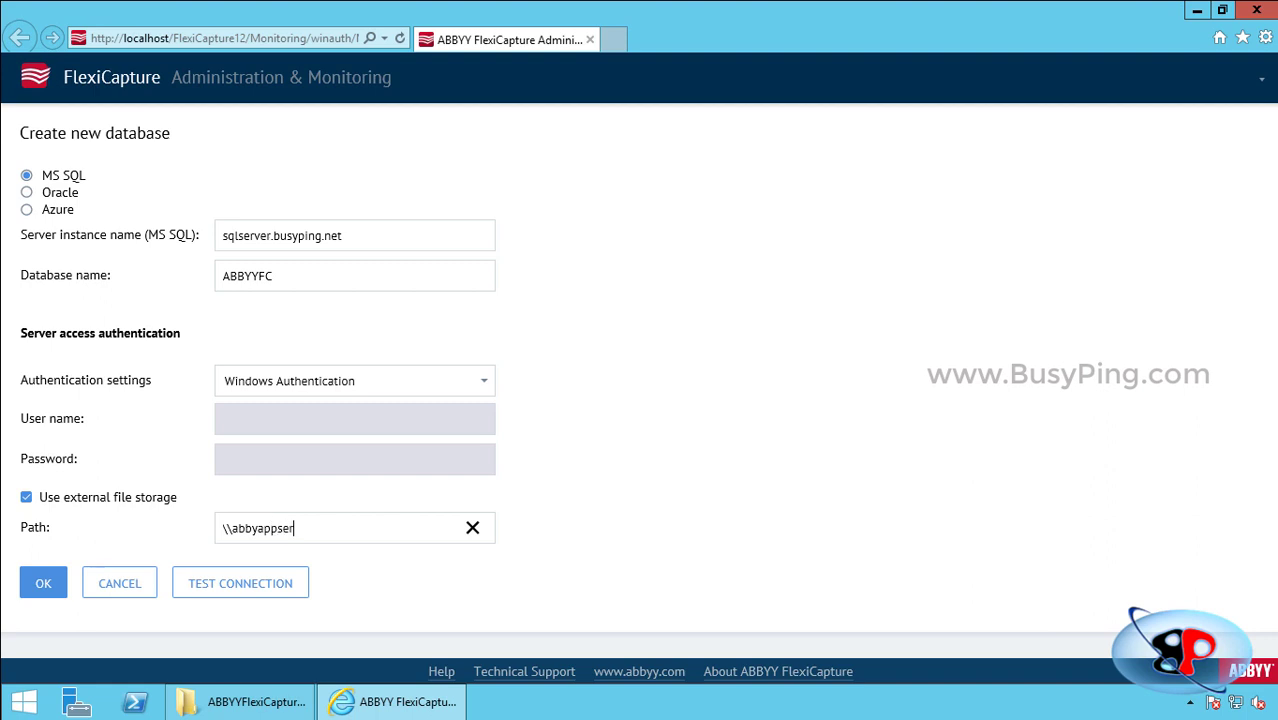
type("ver\\abbyy\\batchdata")
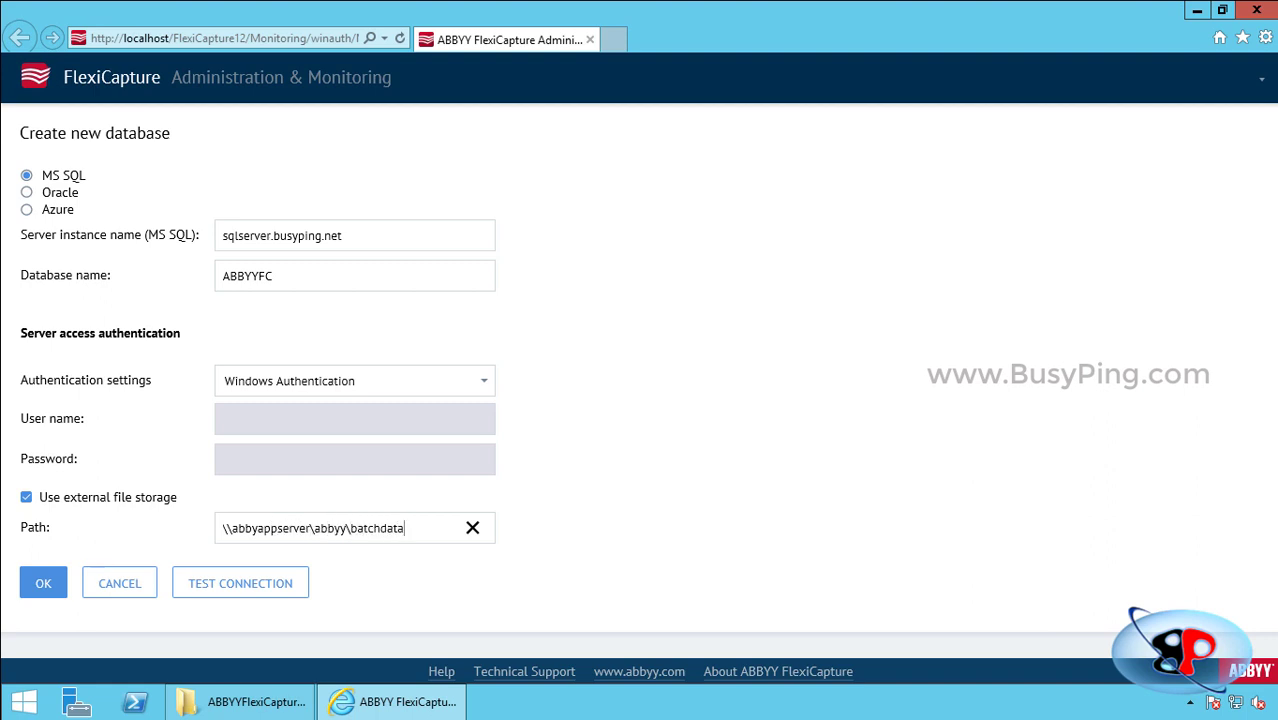
left_click(258, 528)
type("y")
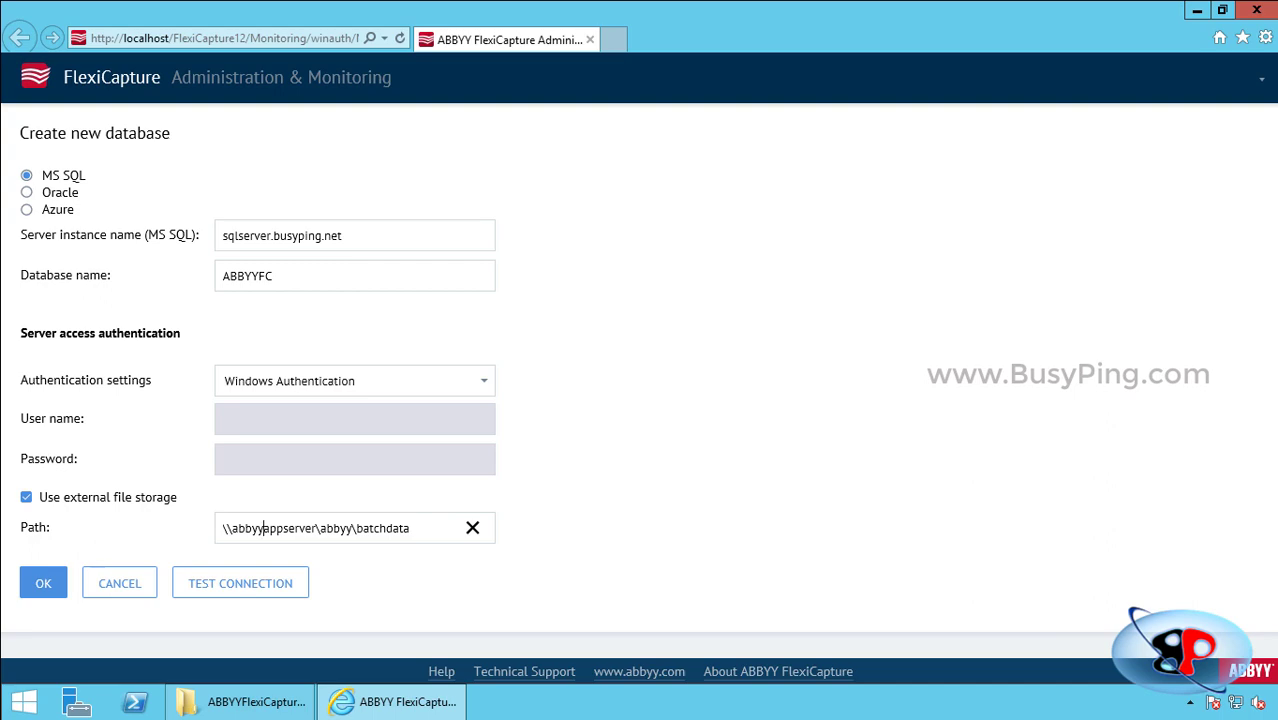
left_click(240, 583)
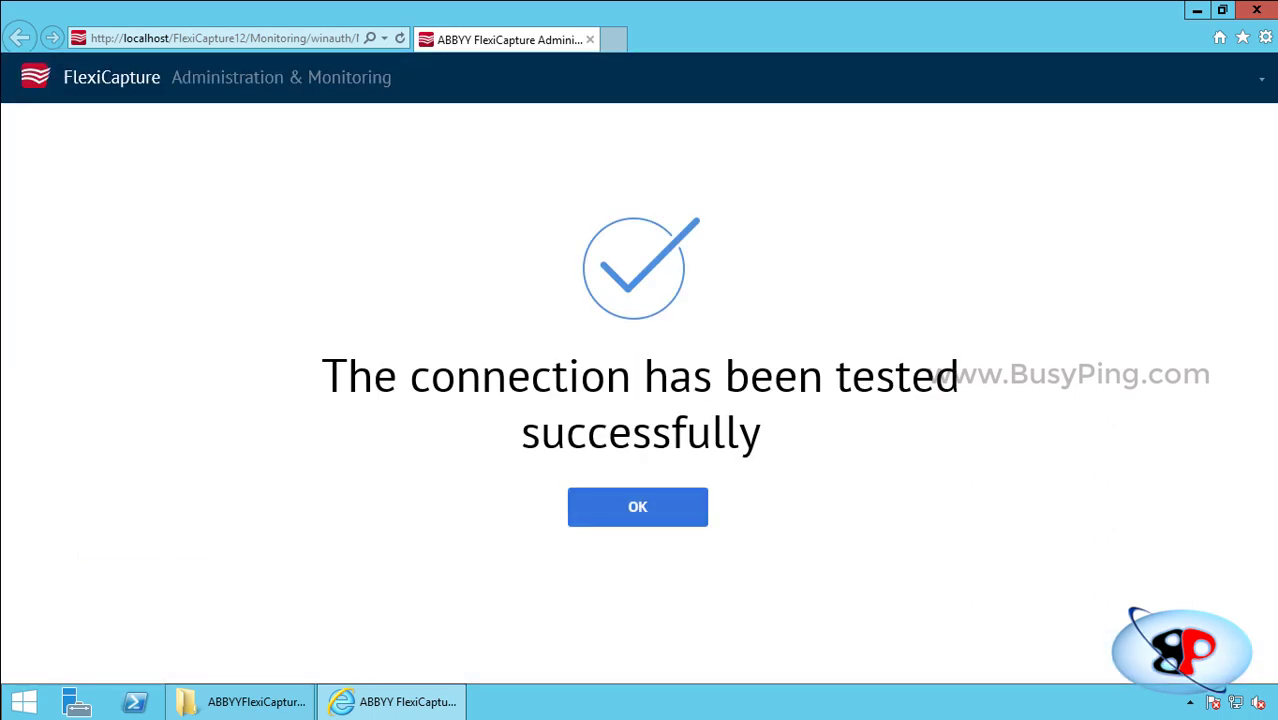
Create the ABBYYFC database, note the temporary password, and dismiss the success message.
left_click(637, 507)
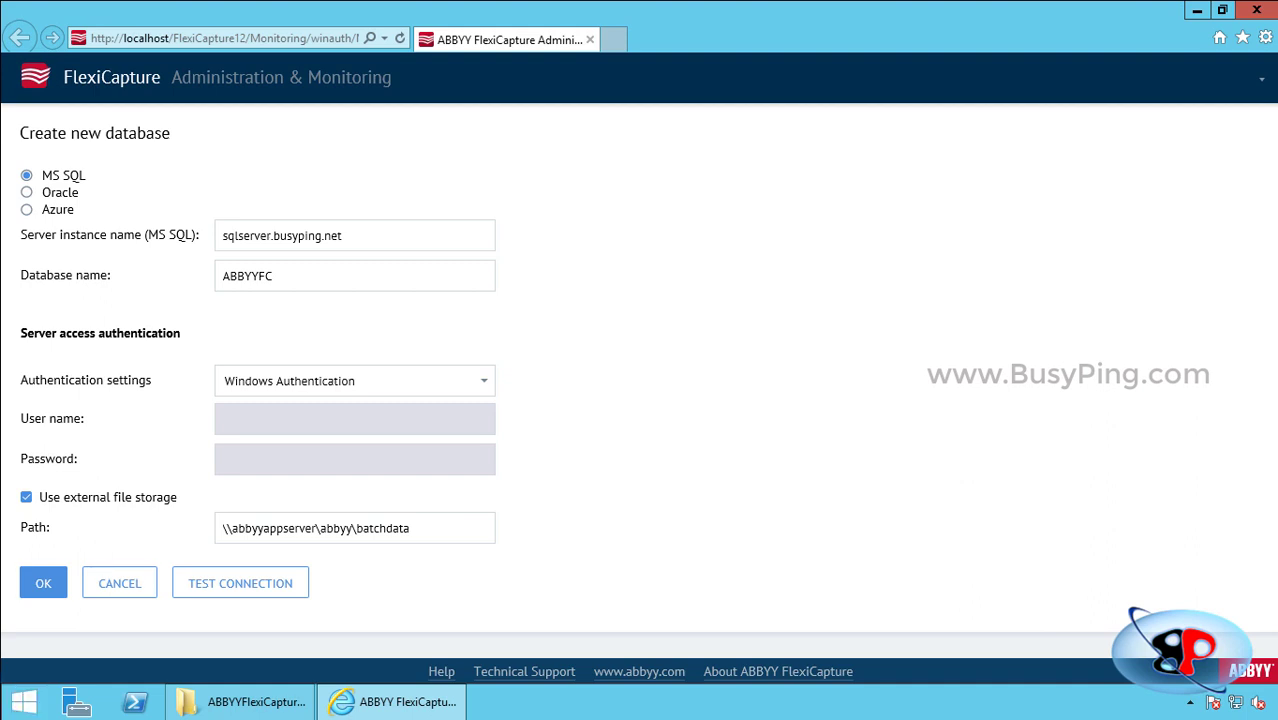
left_click(43, 583)
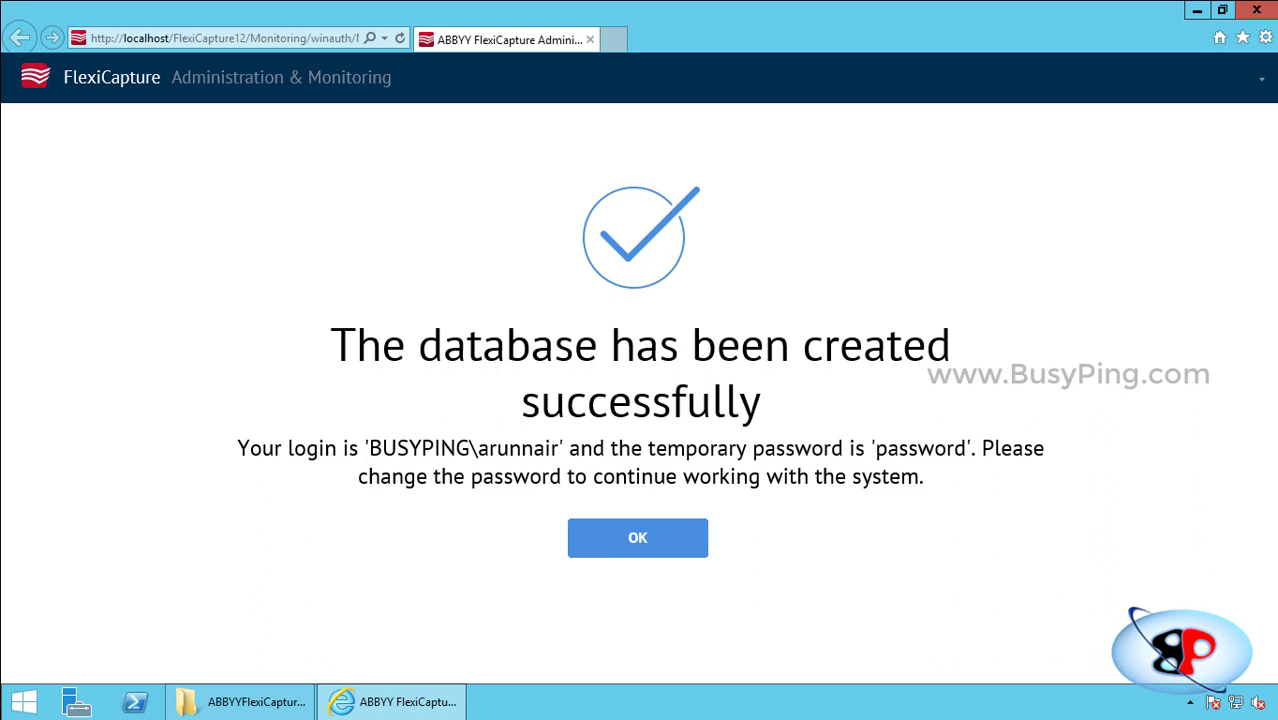
left_click_drag(875, 448, 966, 448)
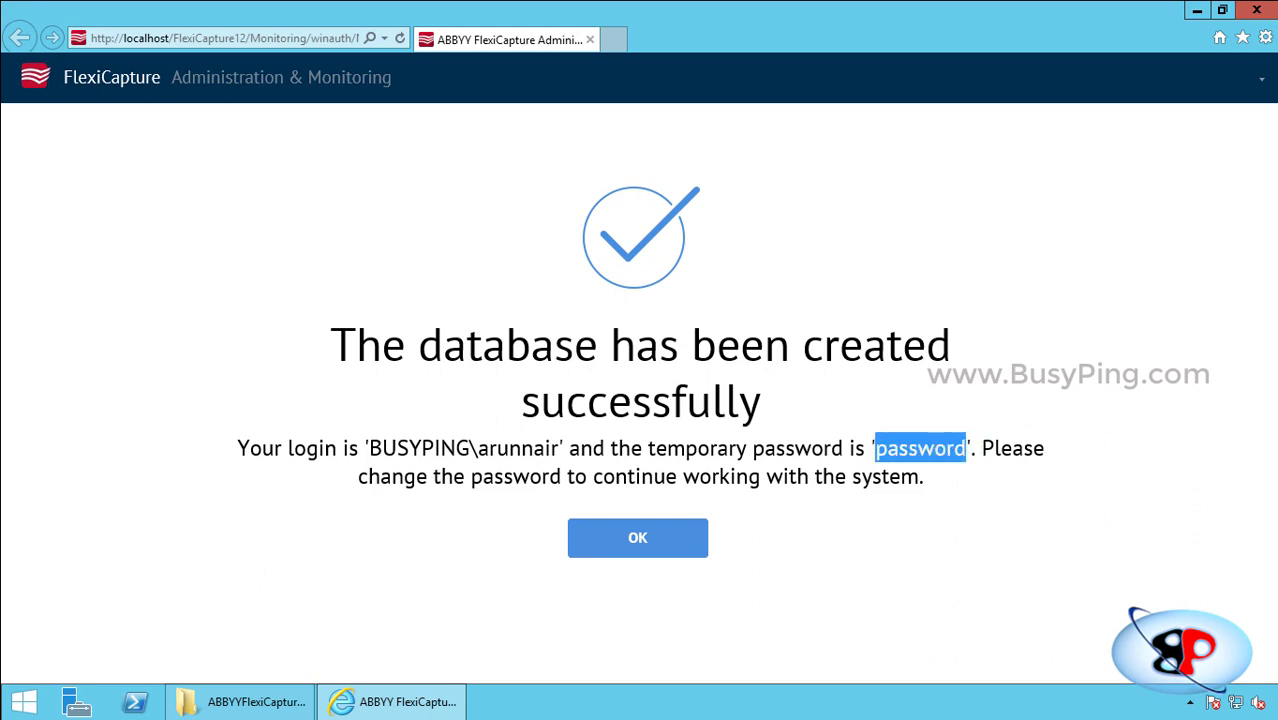
left_click(966, 450)
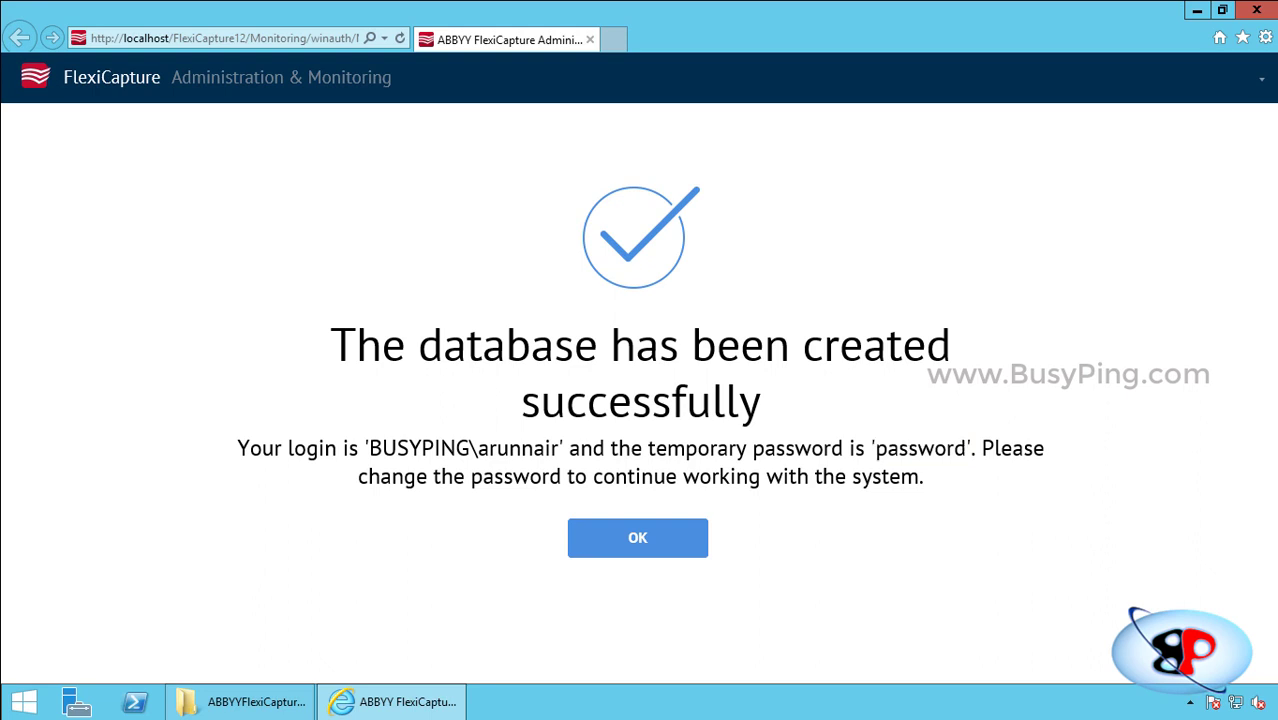
left_click(638, 537)
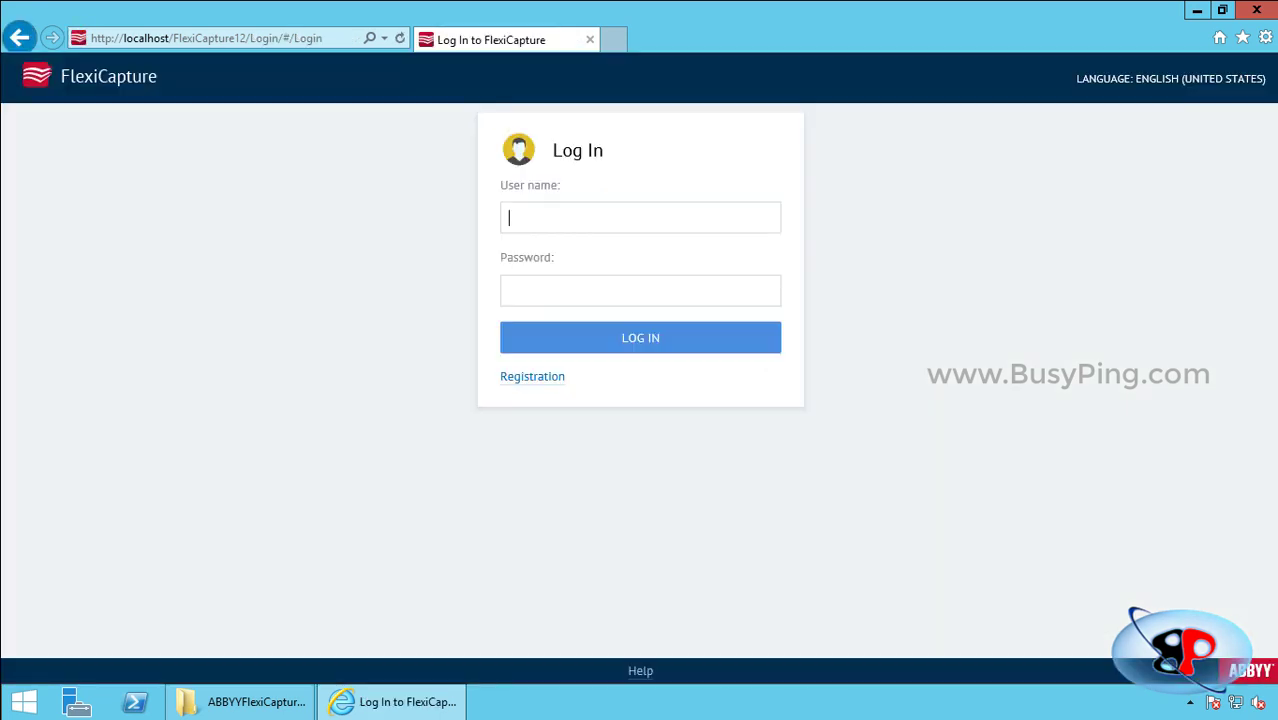
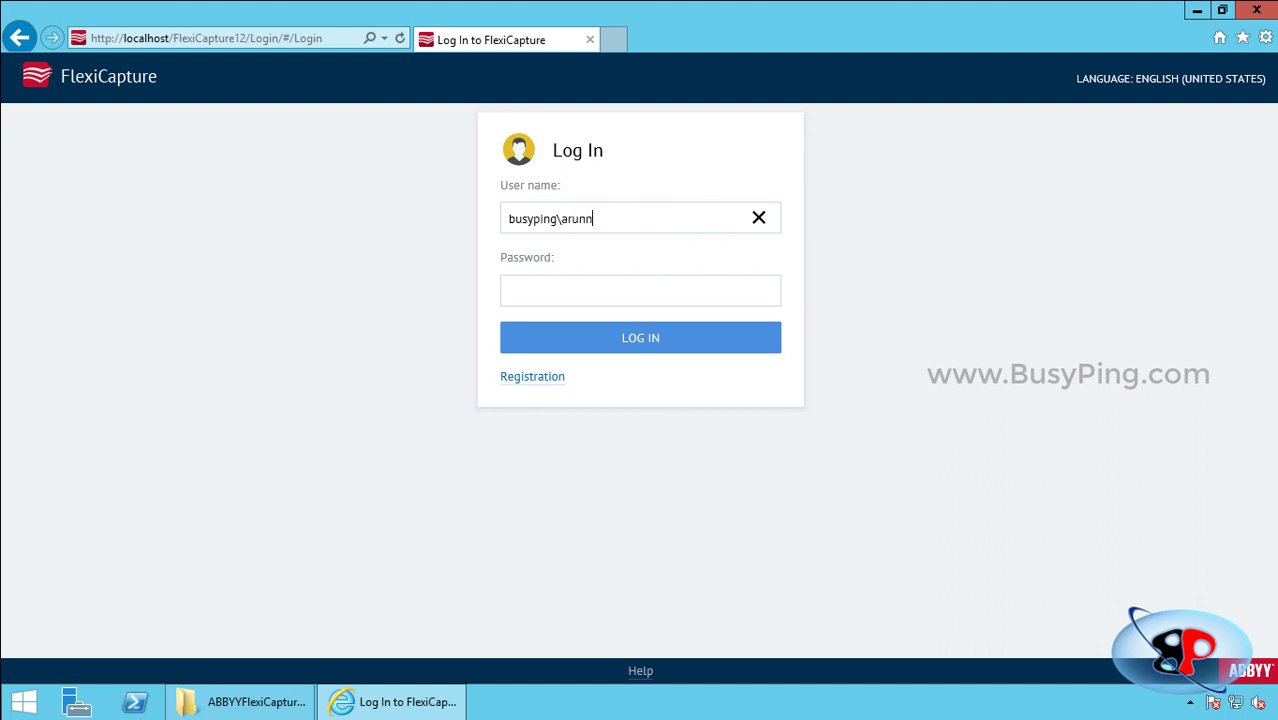
Log in with the administrator's domain user name and the temporary password.
key("Tab")
type("********")
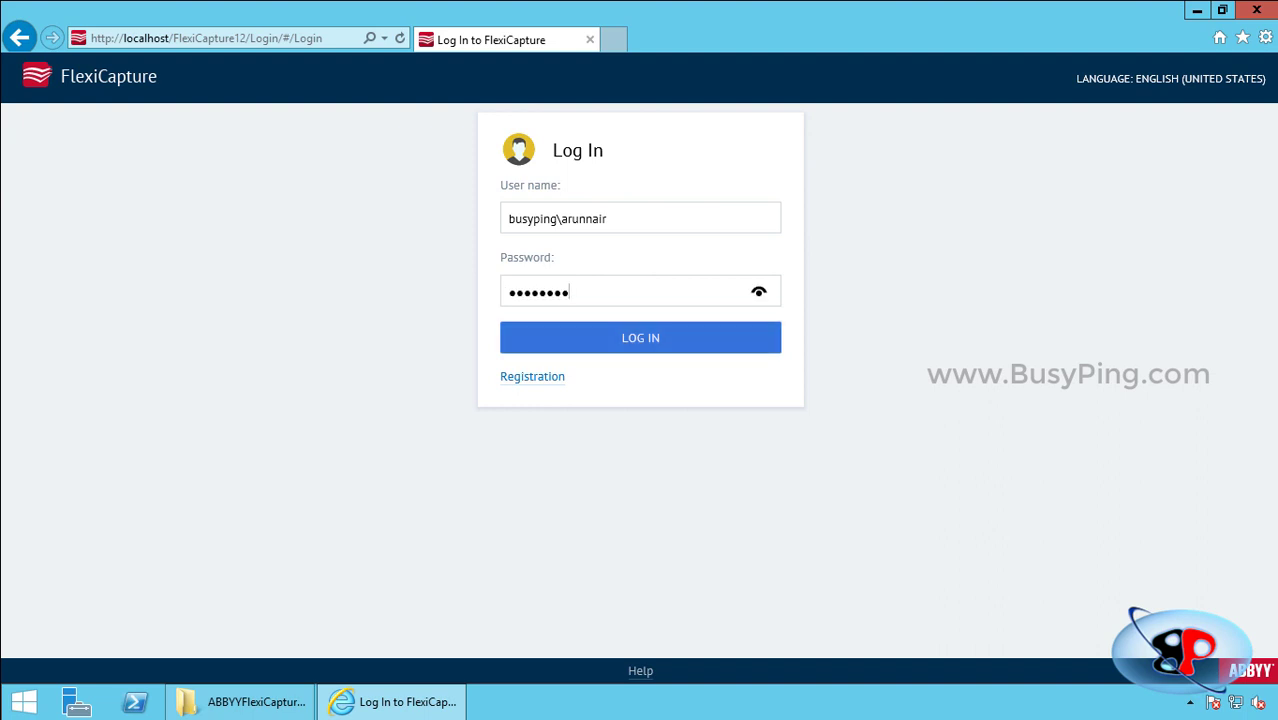
key("Return")
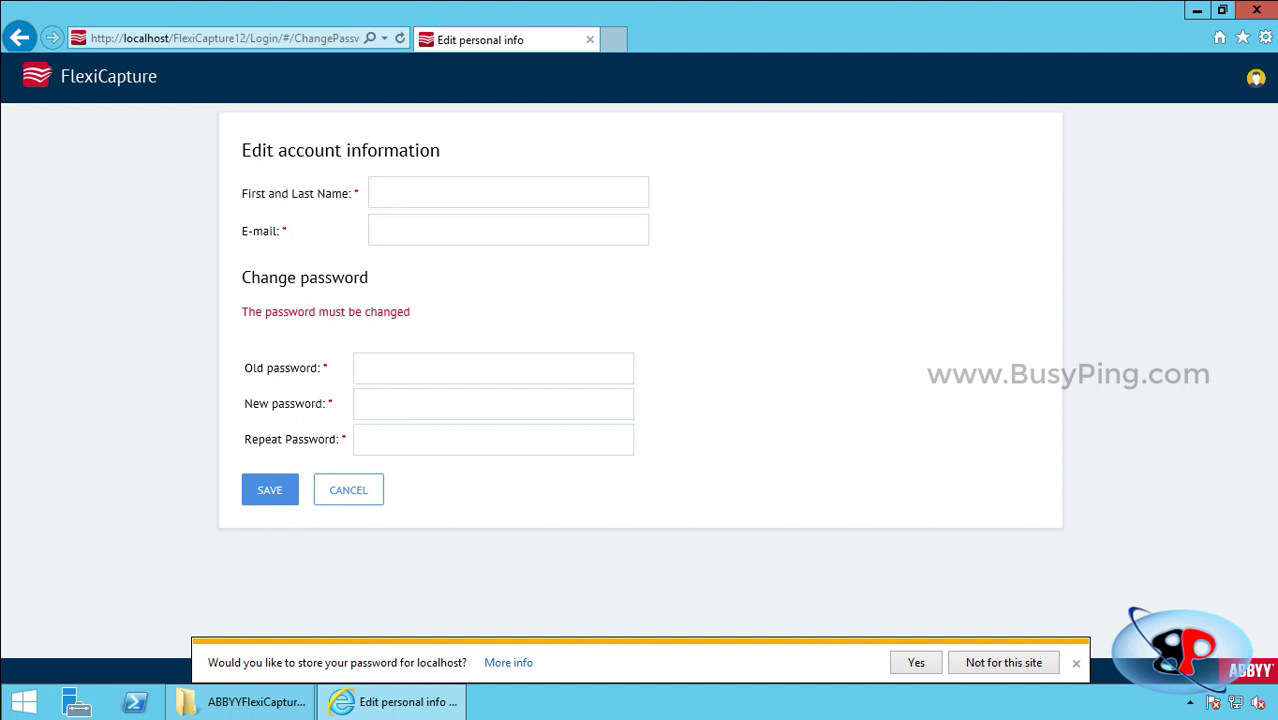
Fill in the account holder's name and e-mail, replace the temporary password, and save.
left_click(400, 193)
key("Tab")
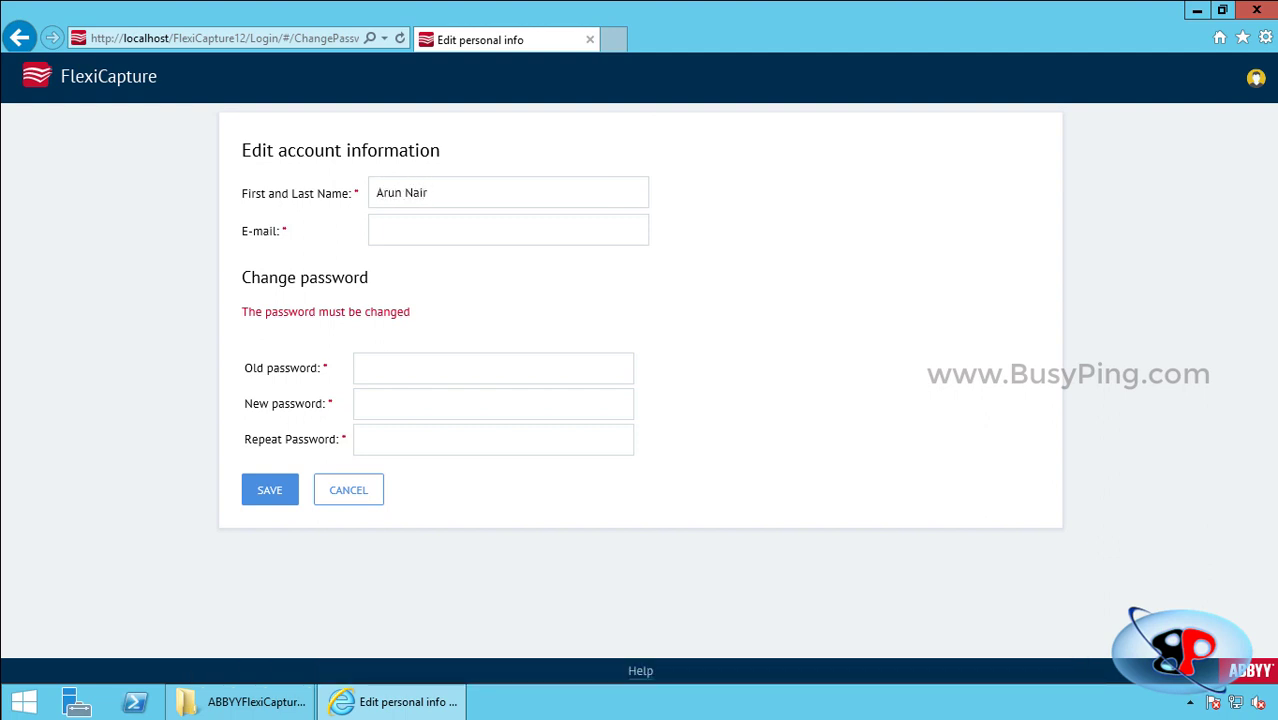
key("Tab")
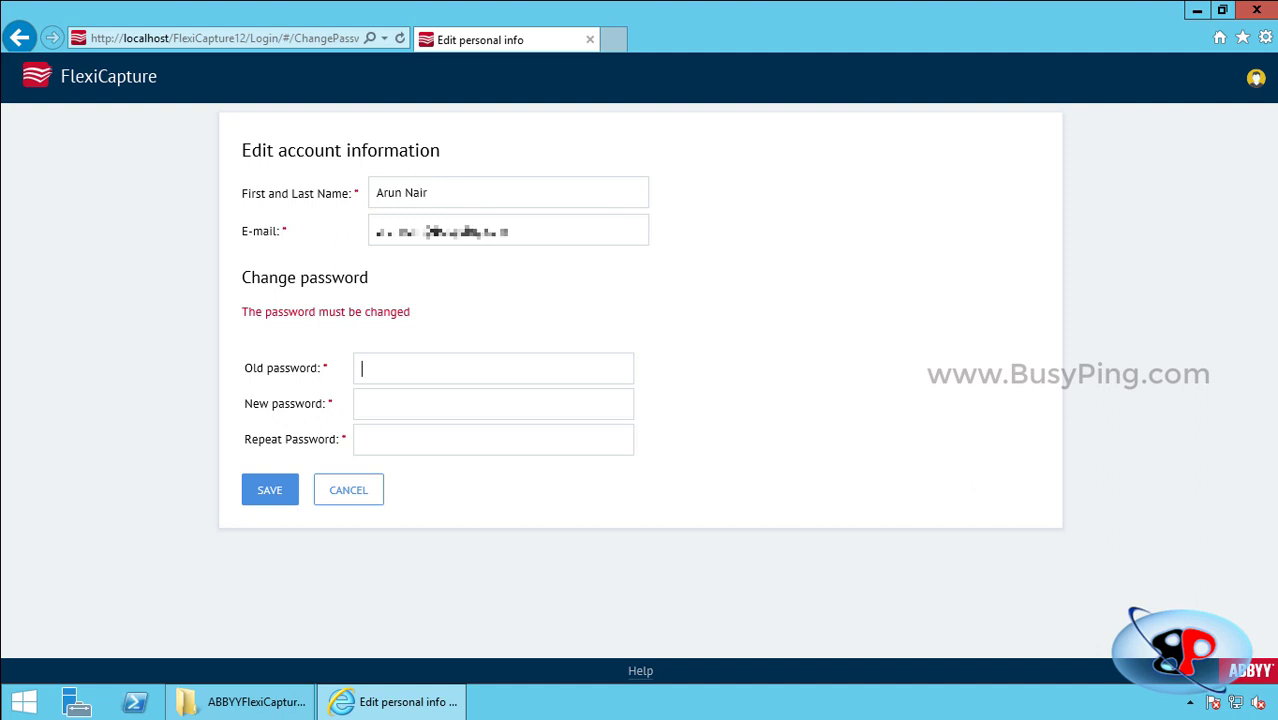
type("********")
key("Tab")
type("********")
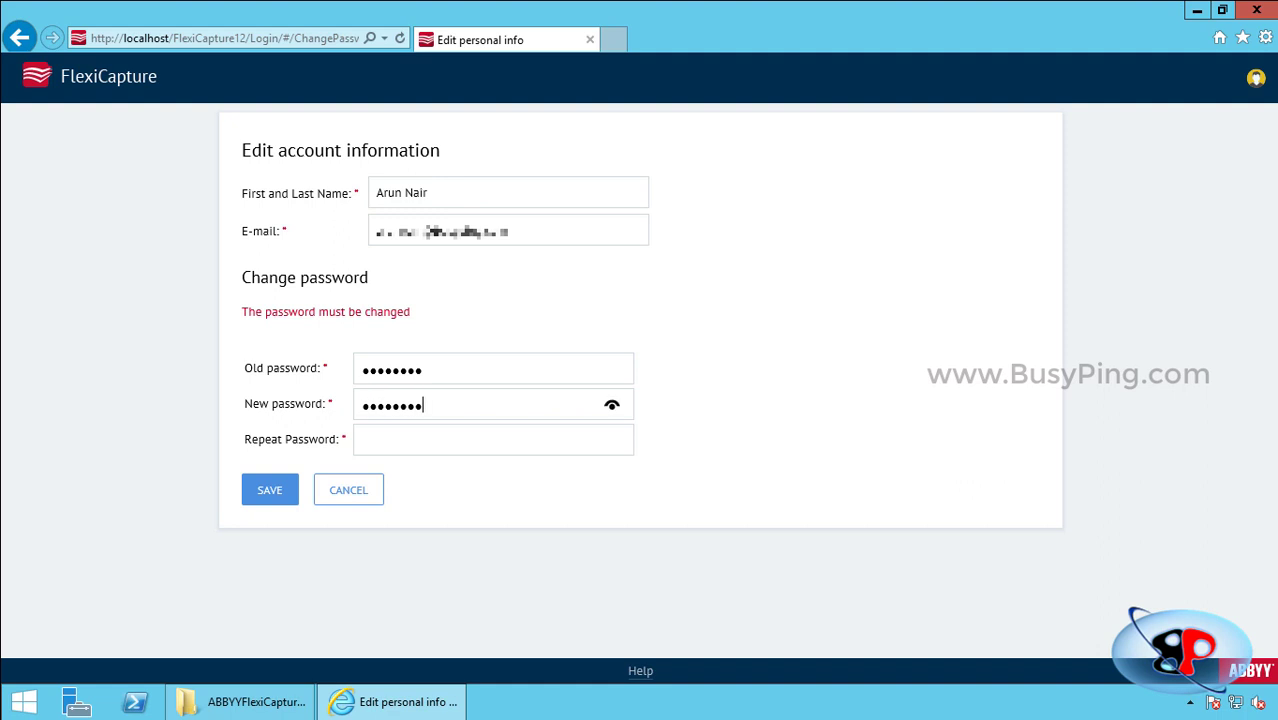
type("*")
key("Tab")
type("*********")
key("Return")
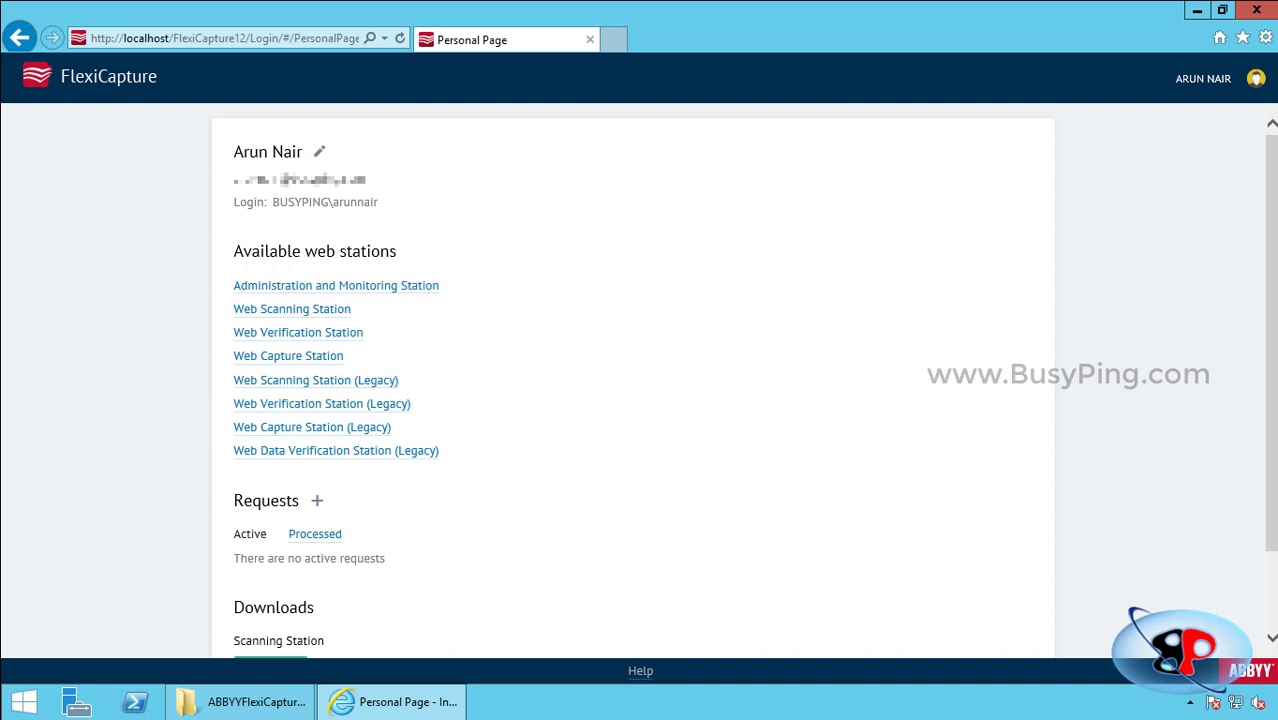
Open the Administration and Monitoring Station link on the Personal Page.
left_click(336, 285)
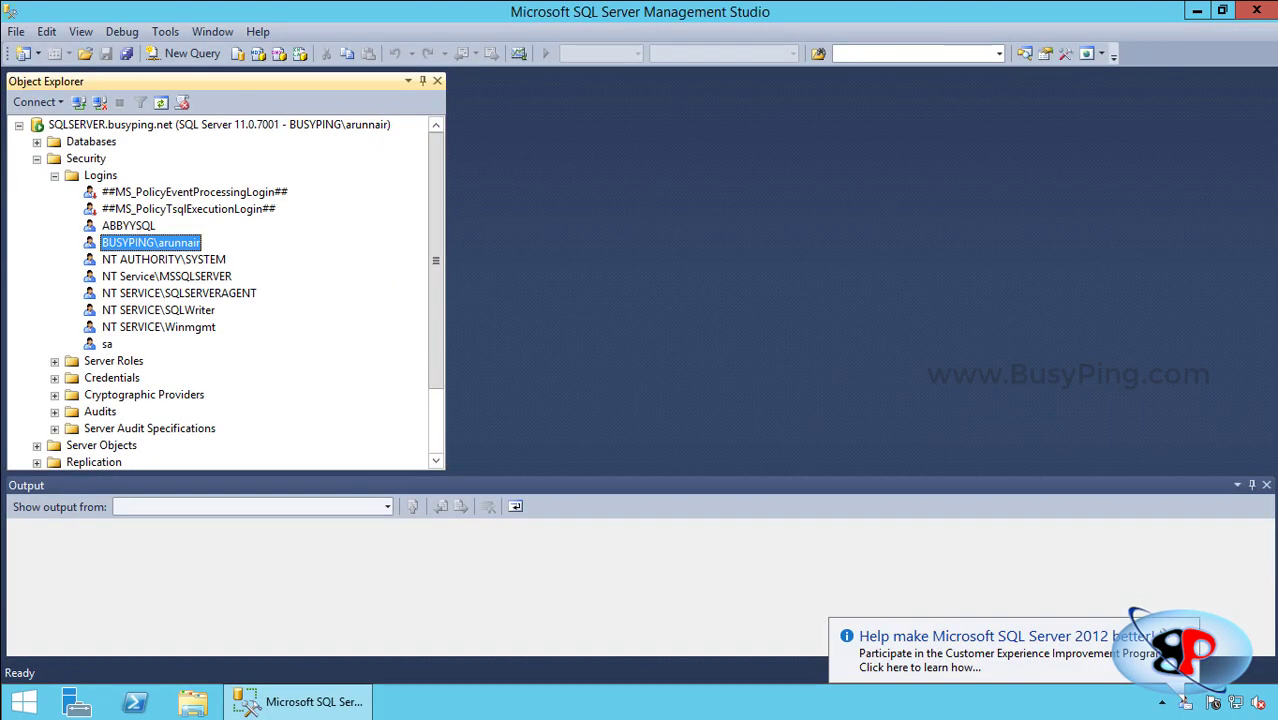
Expand Databases in SSMS and select the new ABBYYFC database.
left_click(1186, 634)
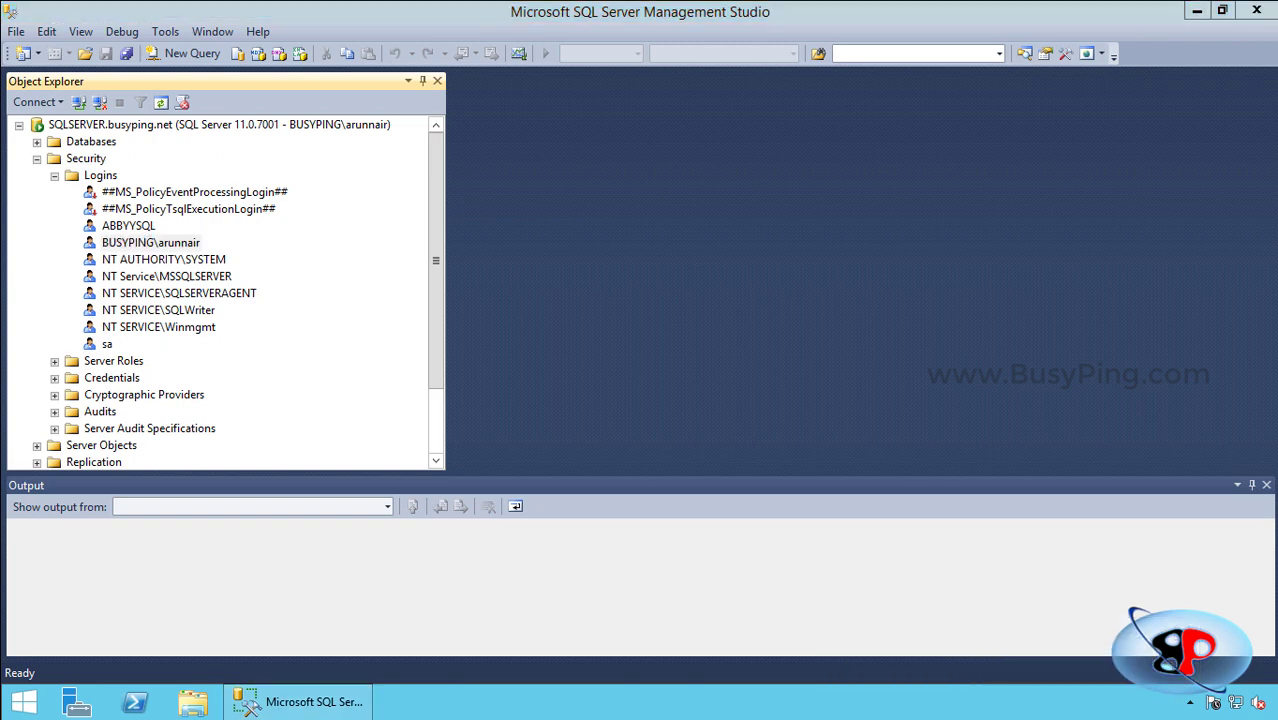
left_click(37, 142)
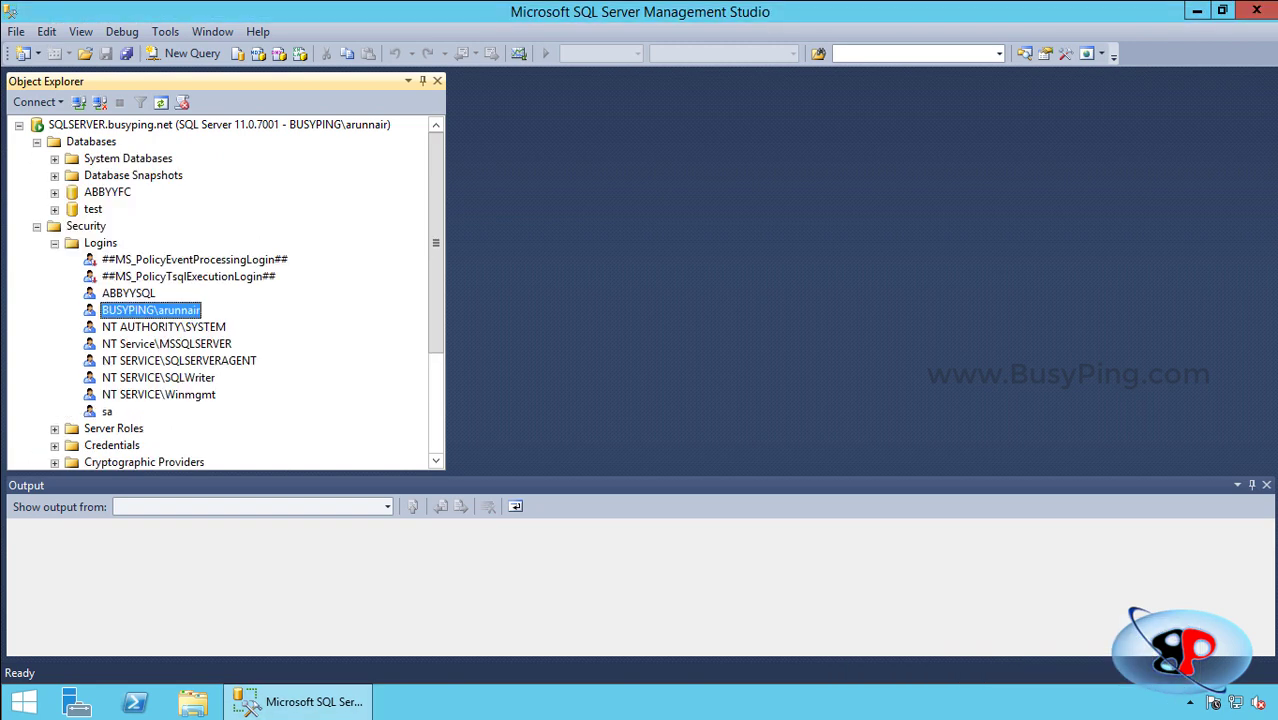
left_click(107, 192)
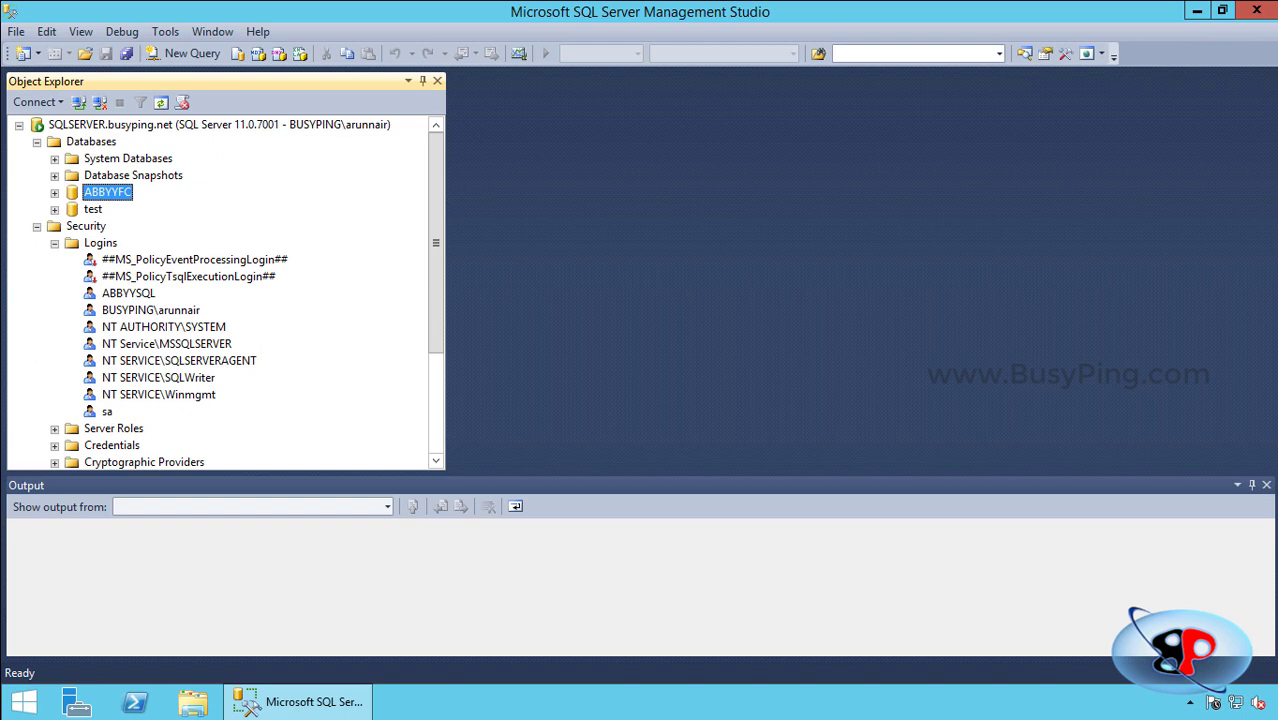
Refresh Security > Logins and select the new BUSYPING\ABBYYAPPSERVER$ login.
left_click(100, 243)
left_click(160, 102)
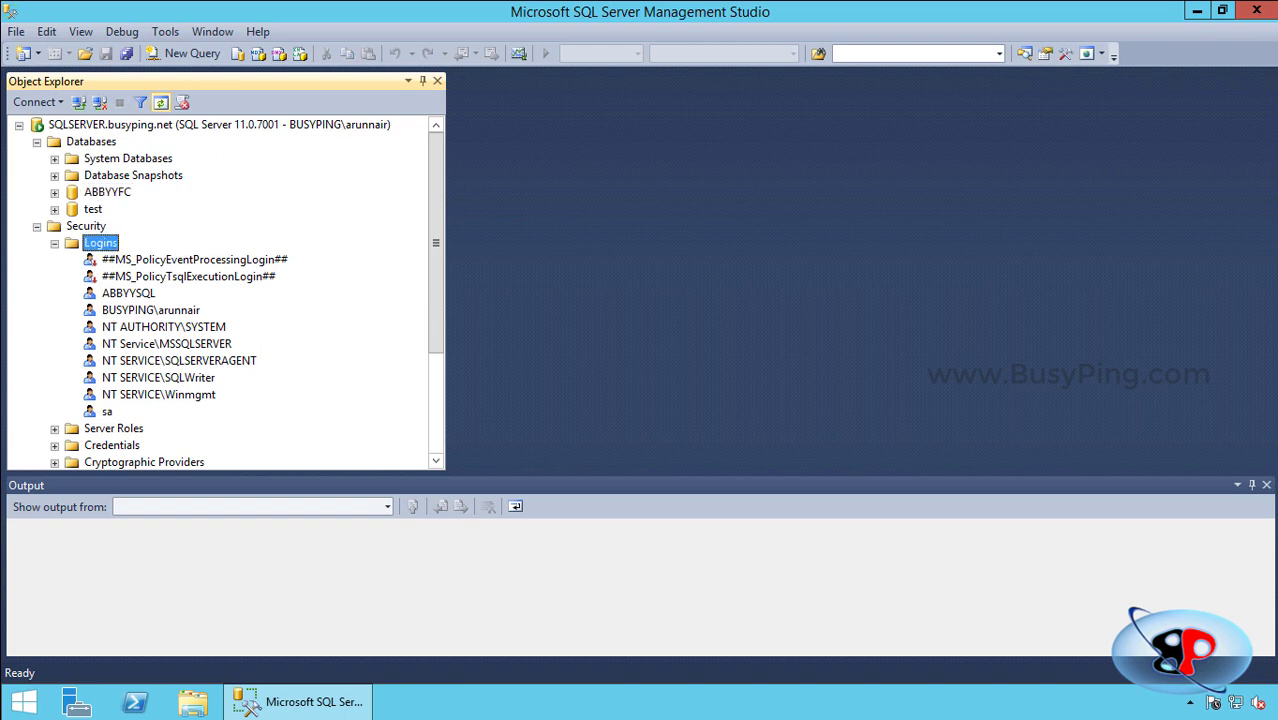
left_click(178, 310)
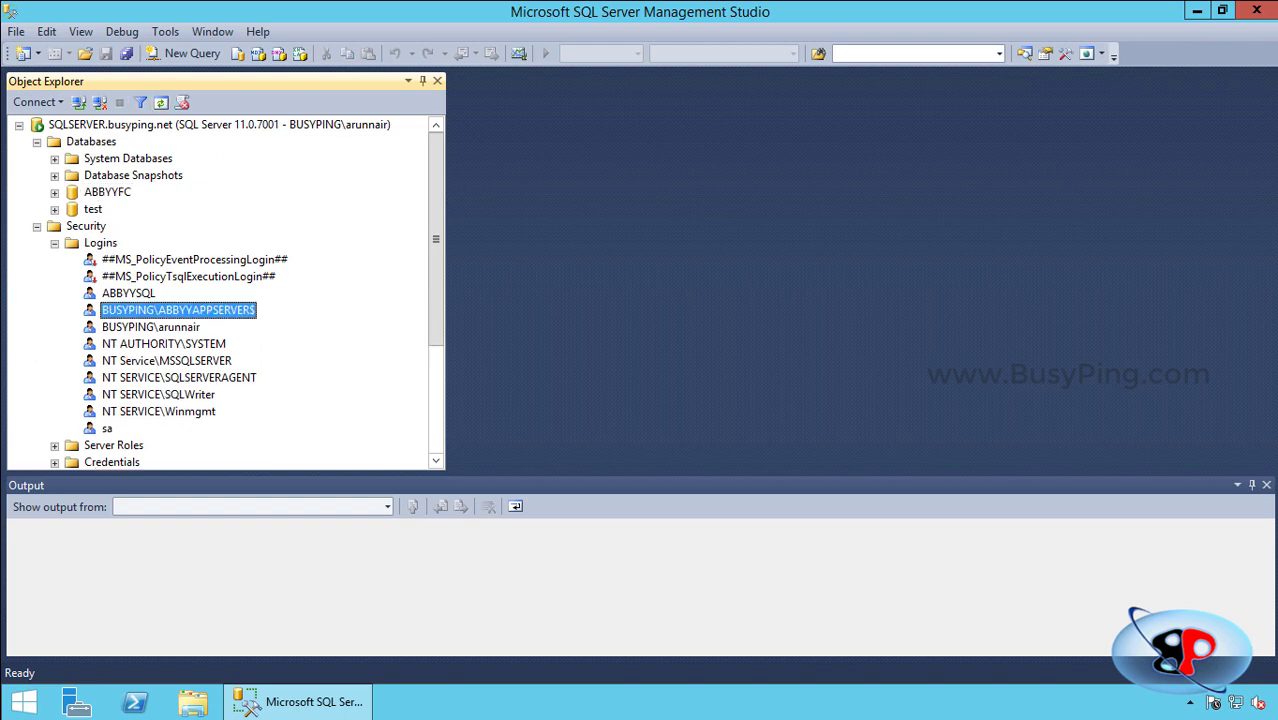